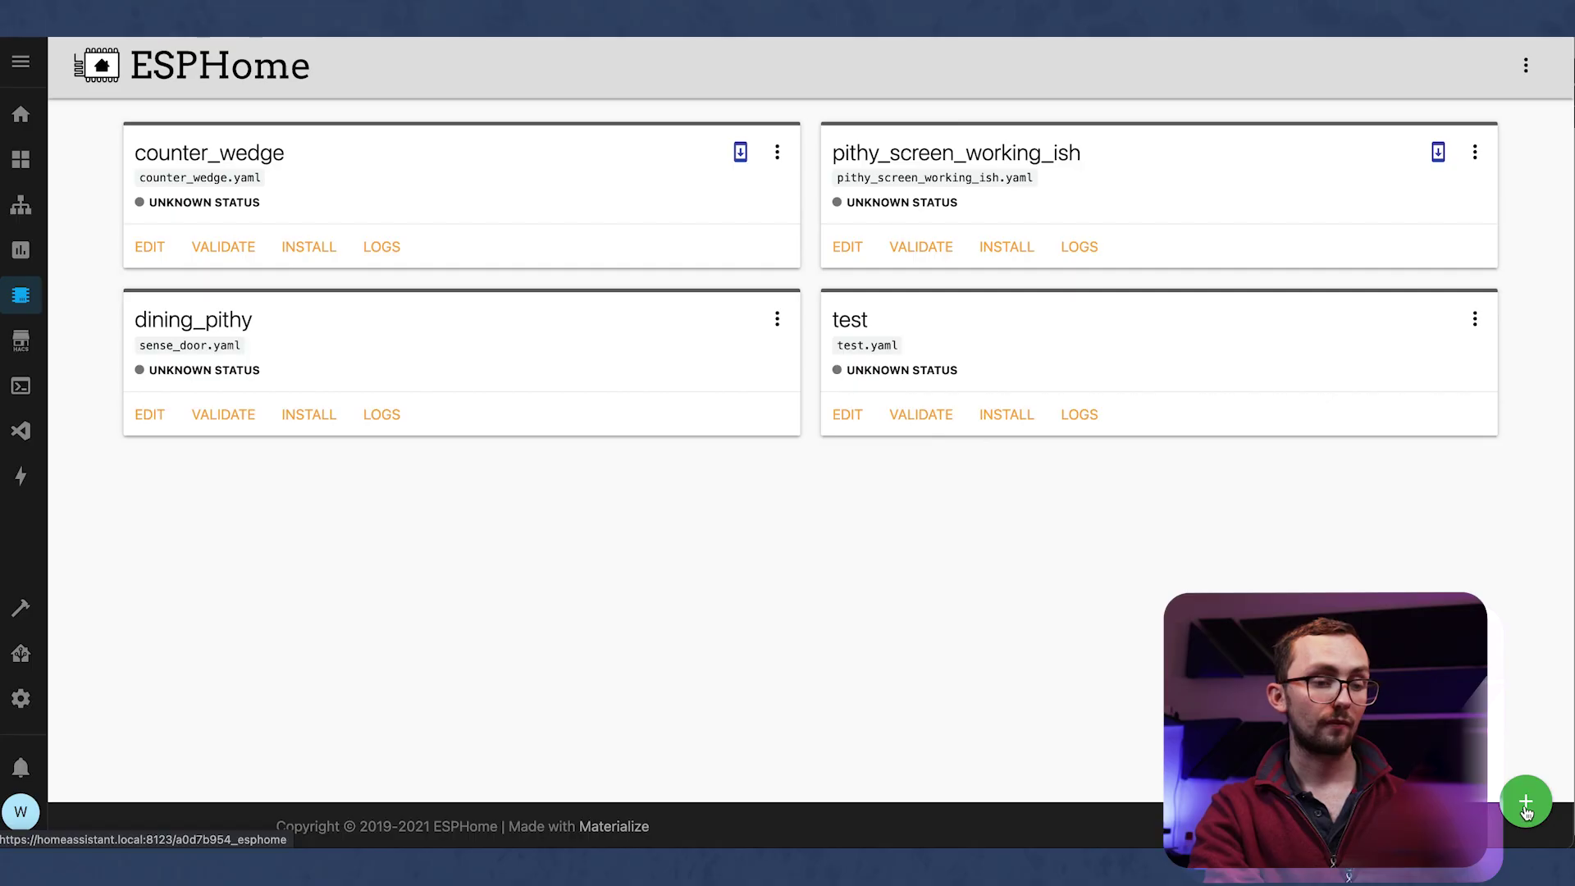
Create a new ESP8266 device configuration named 'power' with Wi-Fi details, skipping installation.
left_click(1526, 807)
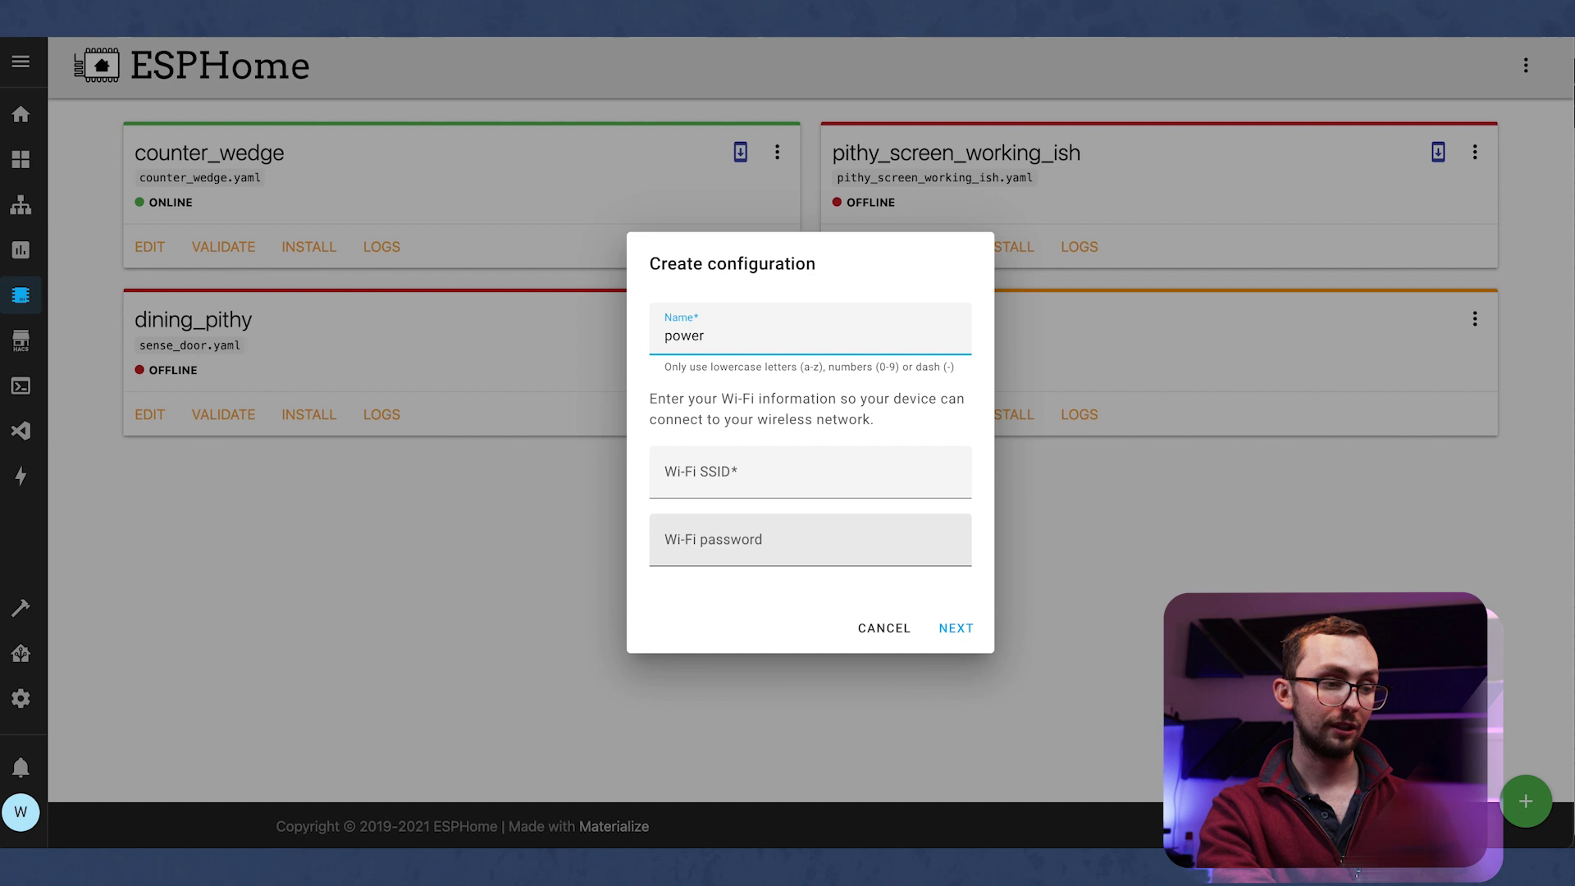
key("Tab")
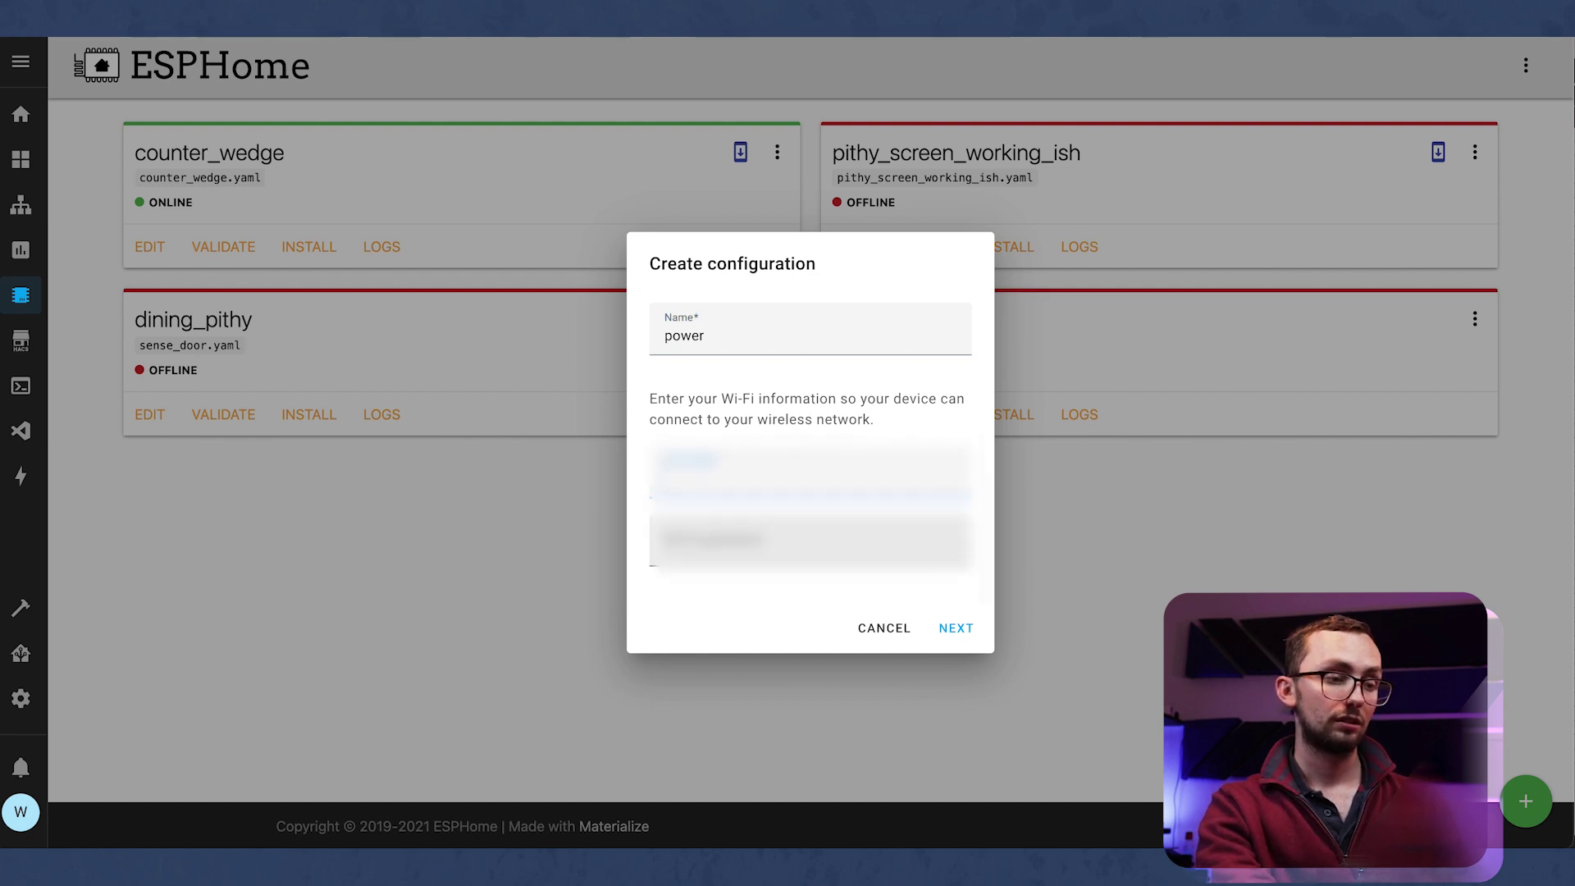
key("Tab")
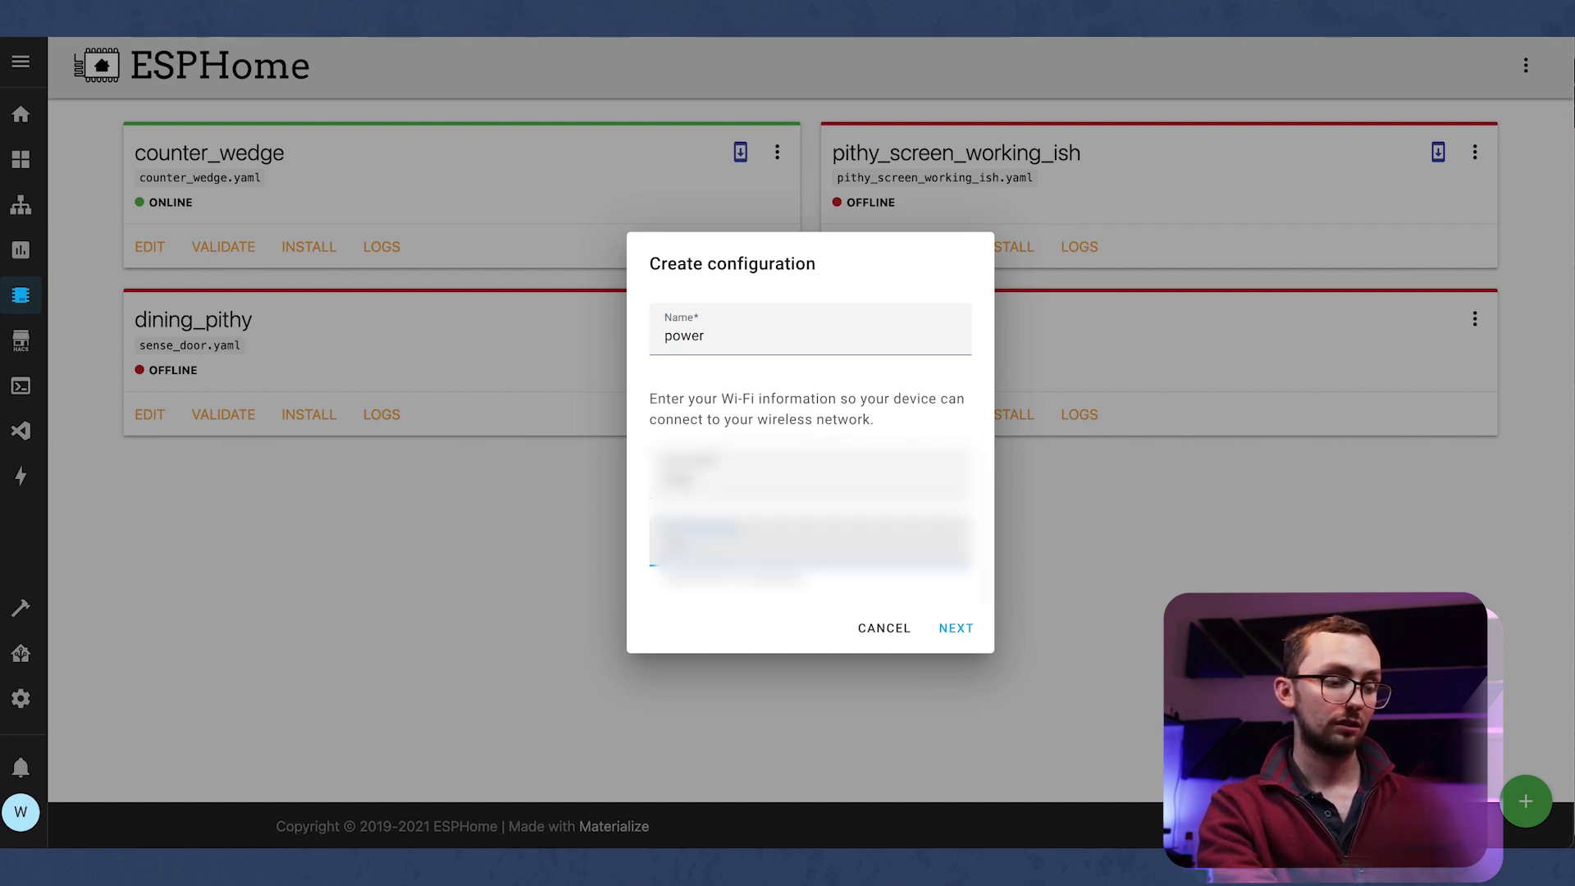
left_click(956, 627)
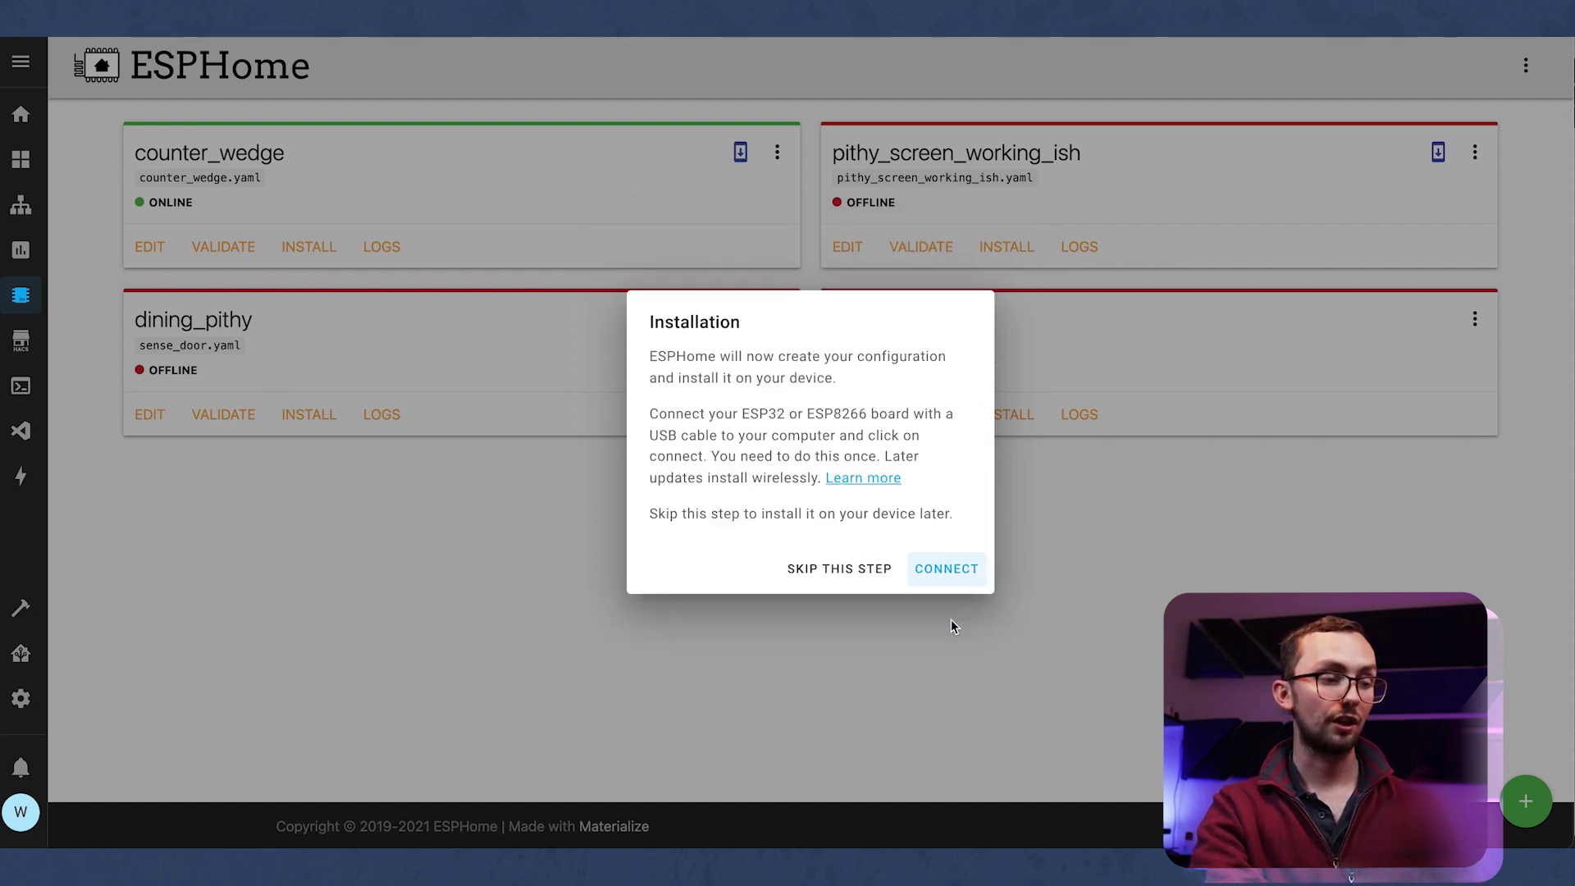
left_click(831, 569)
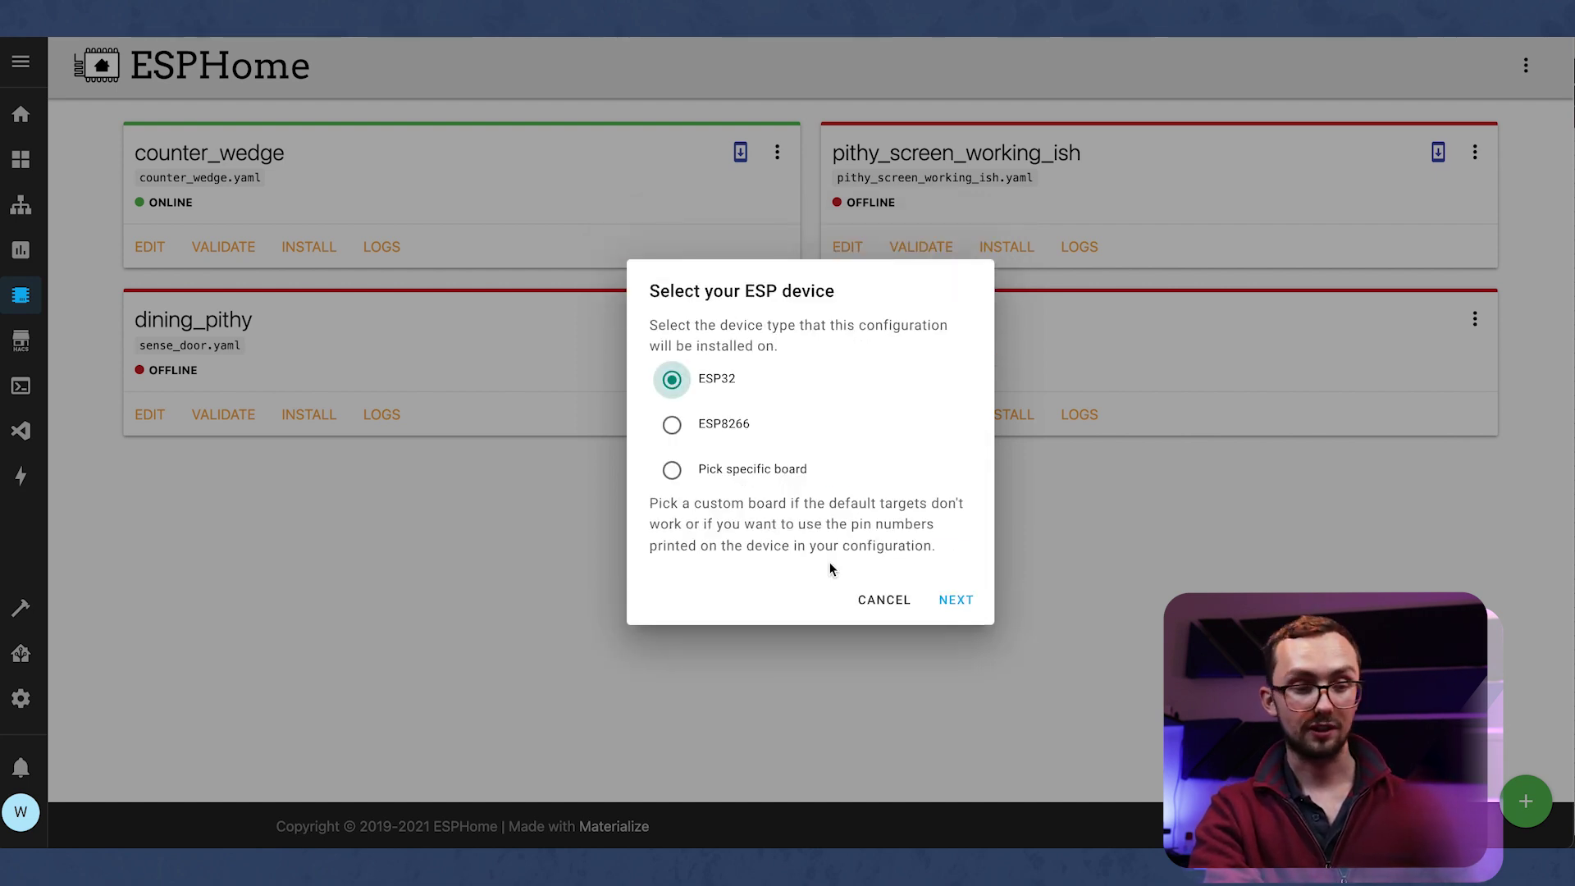
left_click(733, 427)
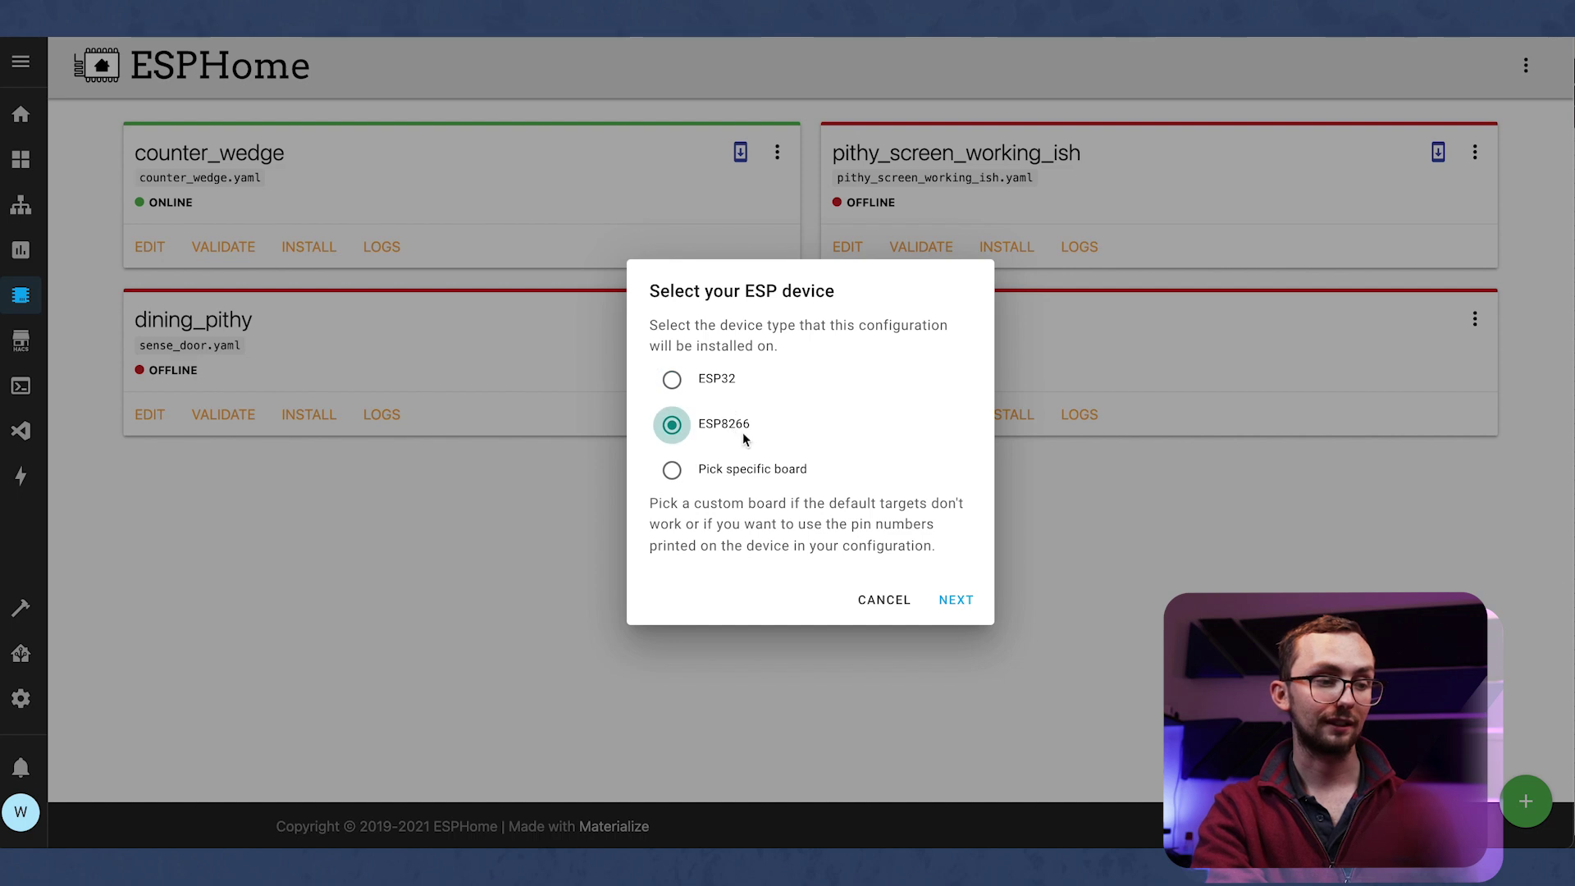
left_click(956, 602)
left_click(899, 510)
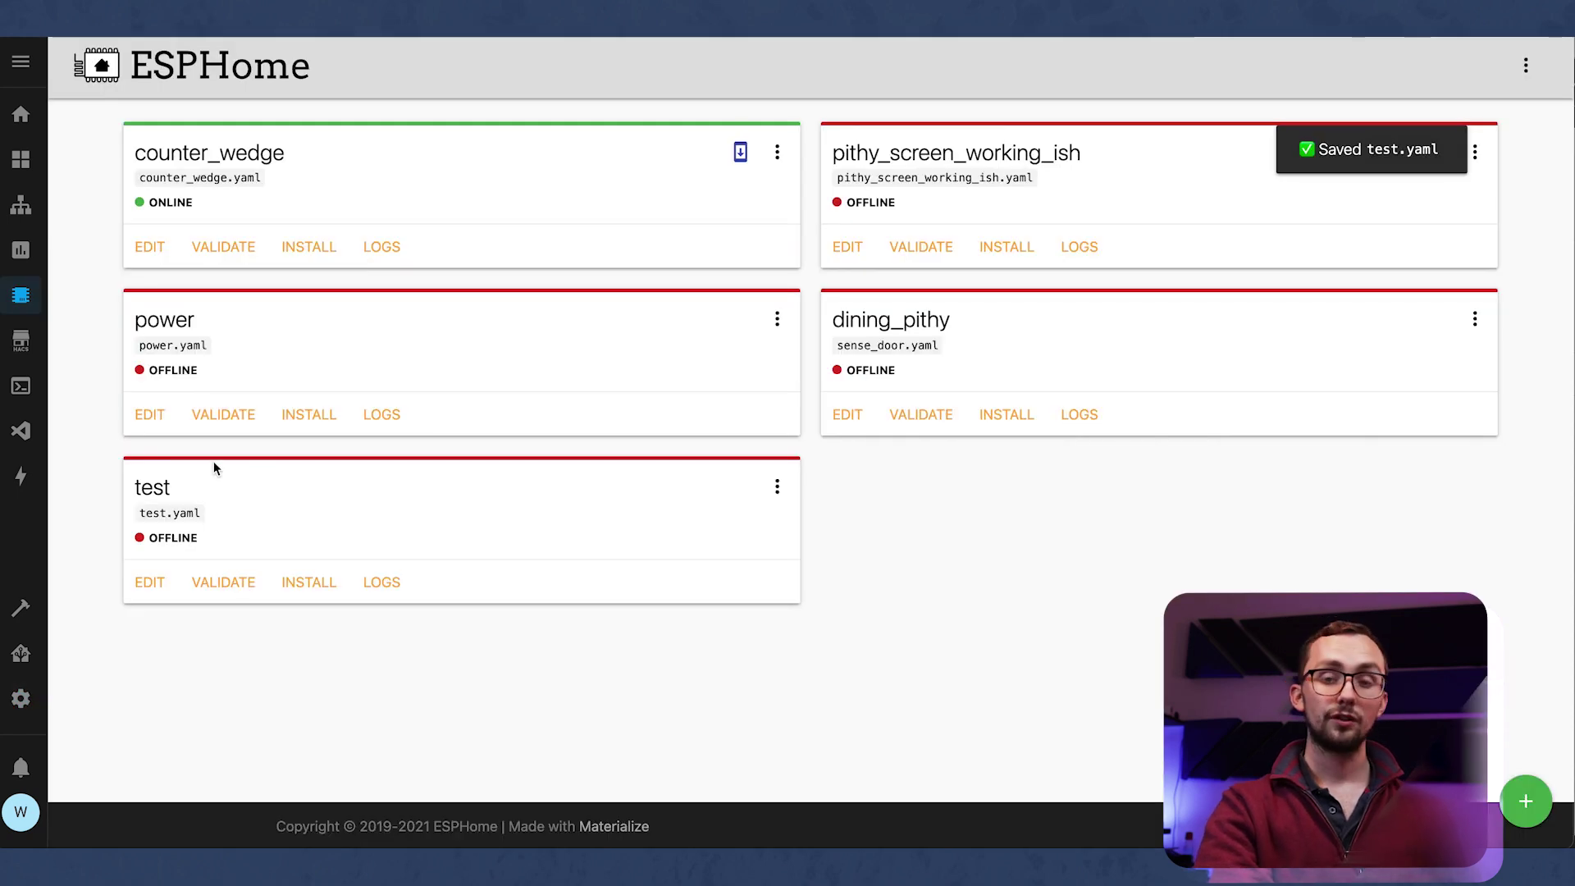
Open power.yaml in the editor and add blank lines after the ota section.
left_click(149, 414)
left_click(326, 441)
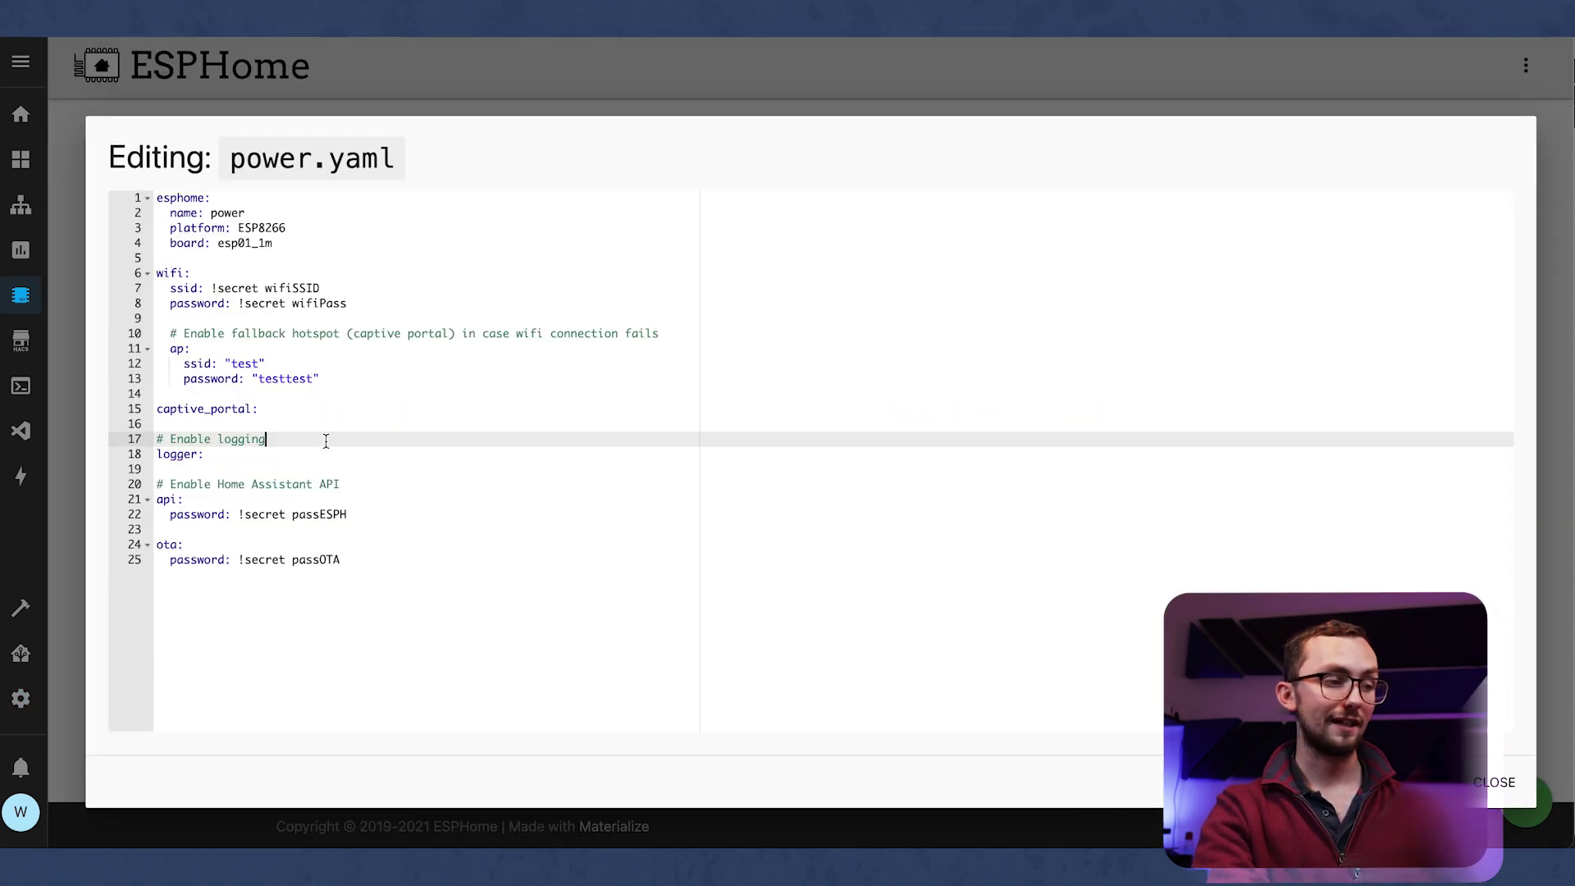
left_click(397, 559)
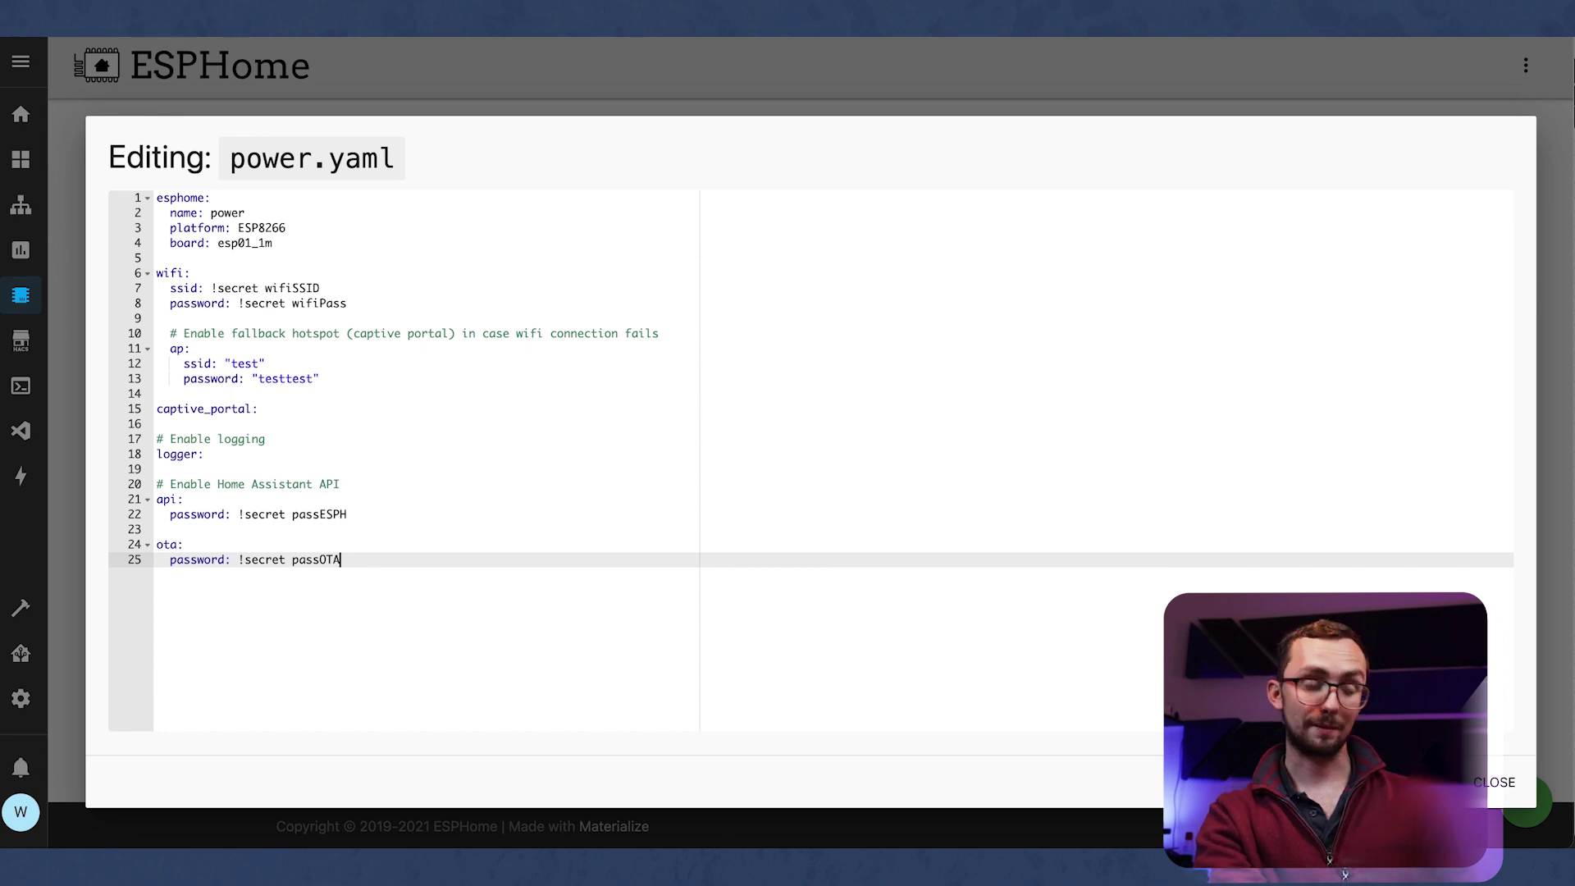
key("Return")
key("Return")
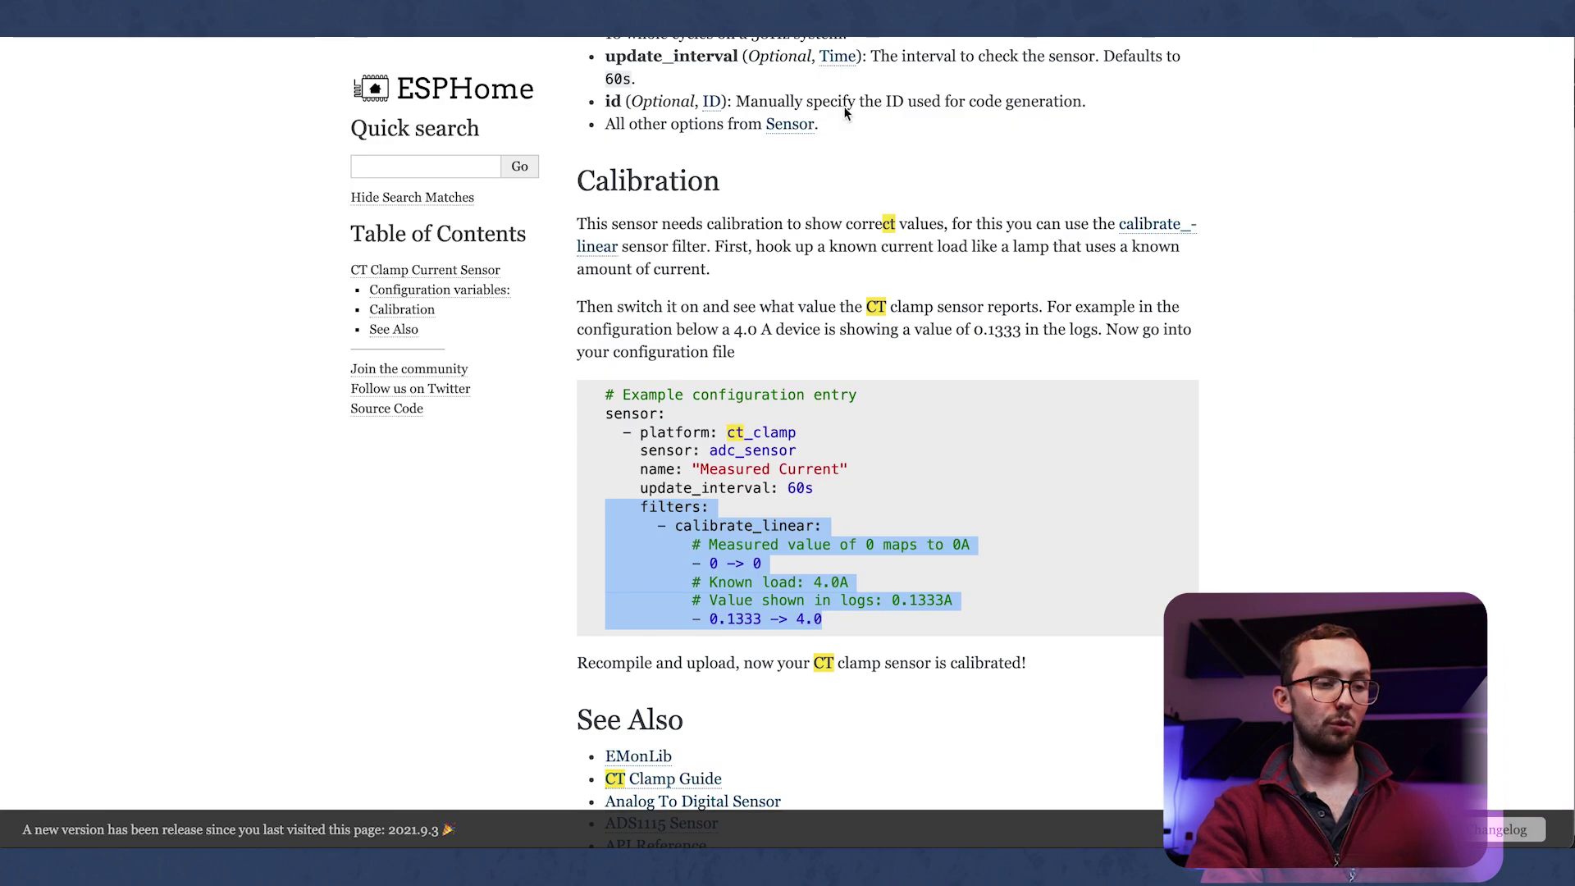
Paste the example ct_clamp current sensor with calibrate_linear filters into power.yaml.
left_click(823, 439)
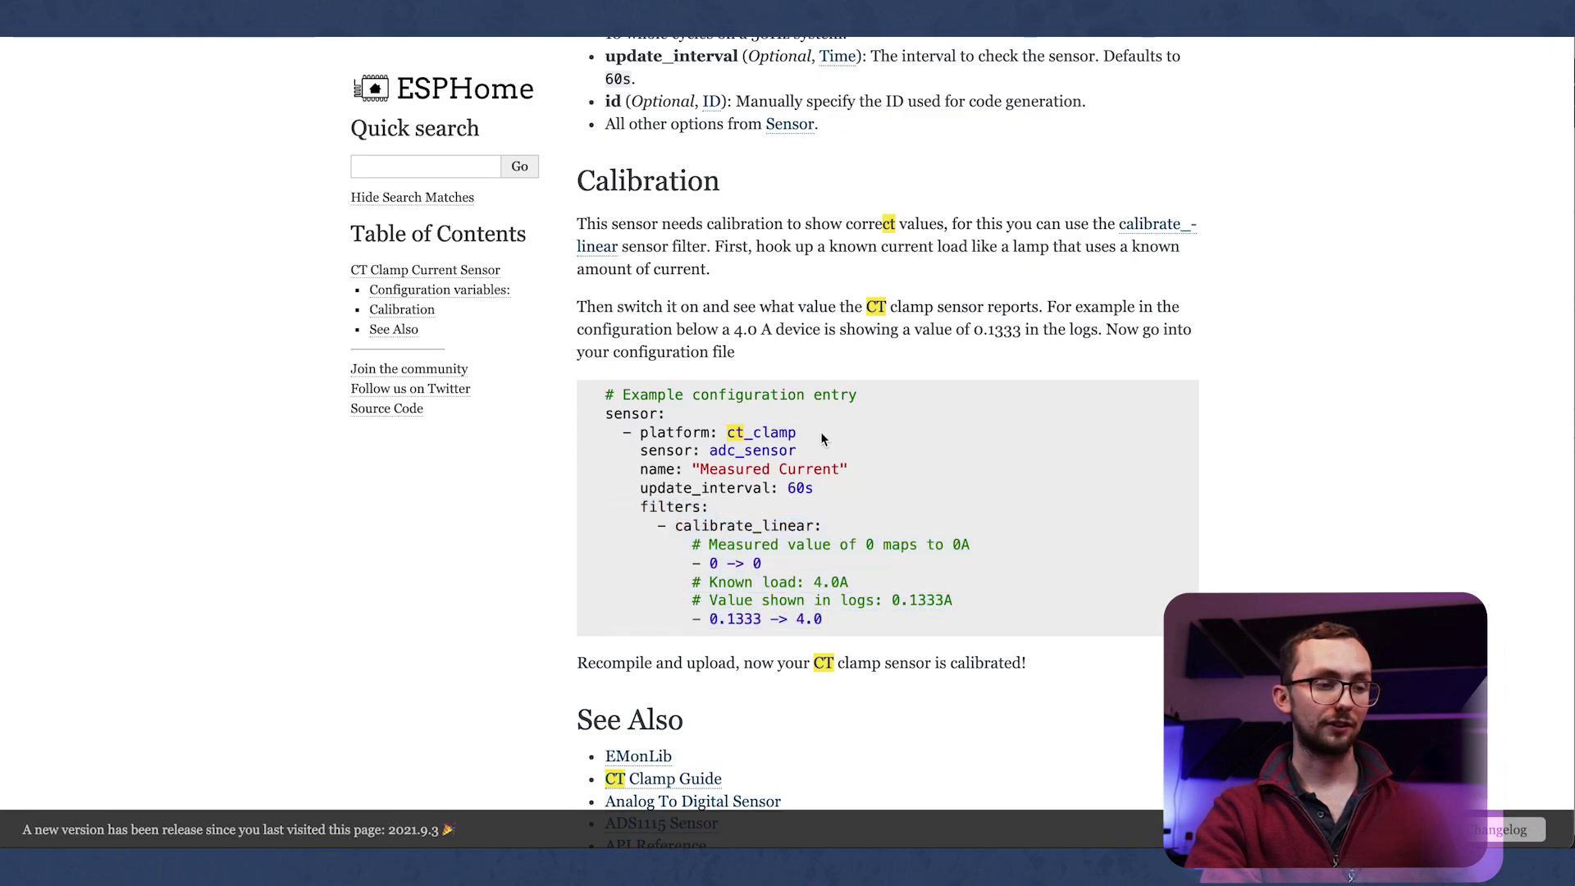
left_click_drag(606, 412, 851, 615)
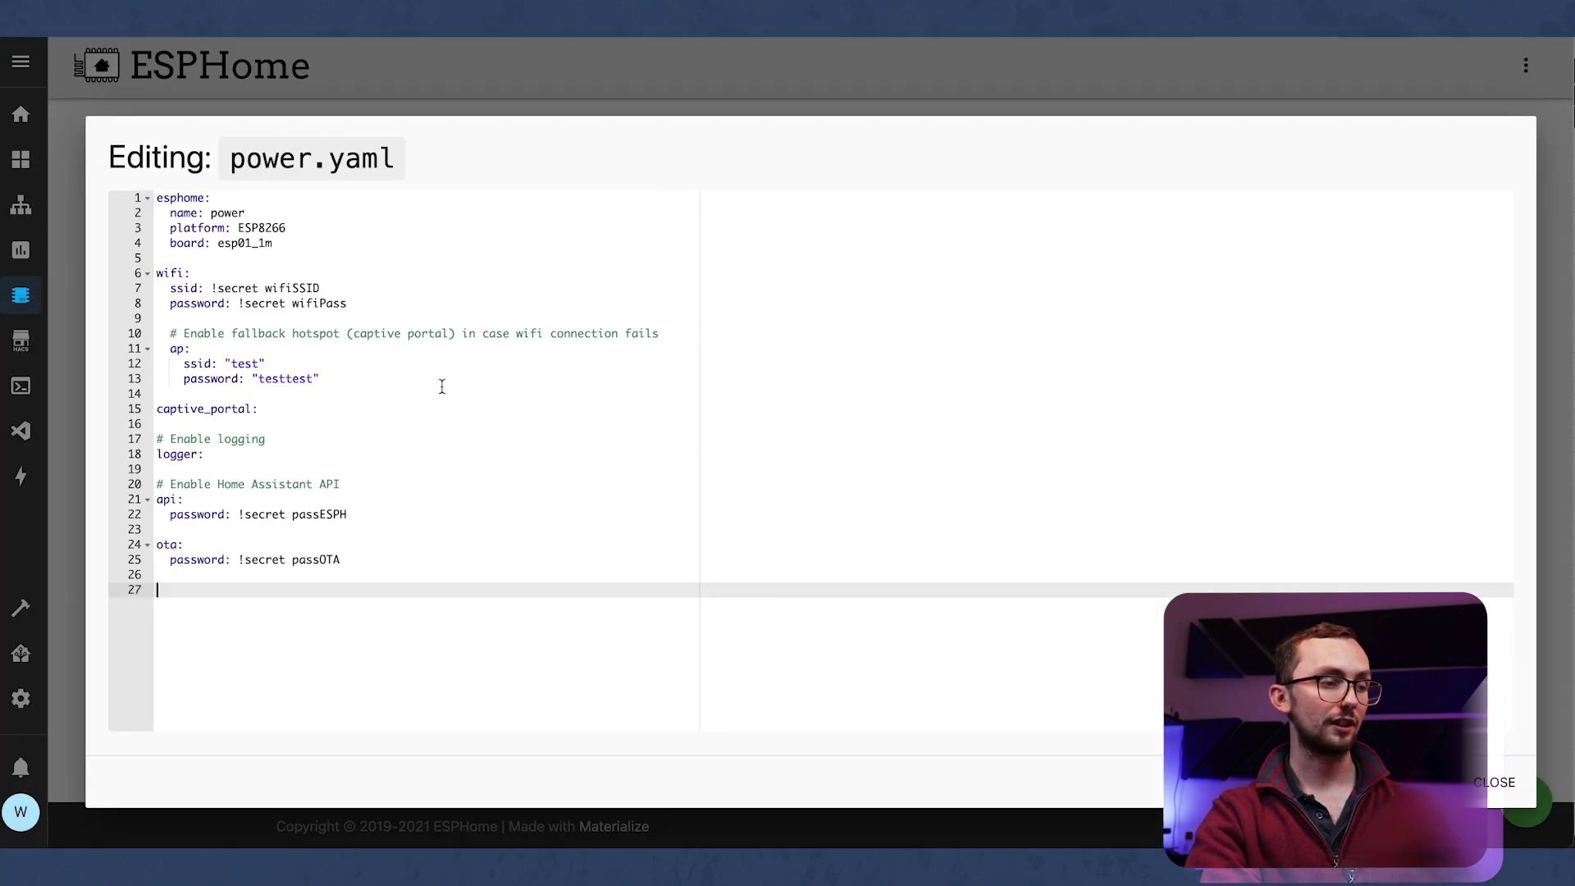
type("sensor:   - platform: ct_clamp     sensor: adc_sensor     name: \"Measured Current\"     update_interval: 60s     filters:       - calibrate_linear:           # Measured value of 0 maps to 0A           - 0 -> 0           # Known load: 4.0A           # Value shown in logs: 0.1333A           - 0.1333 -> 4.0")
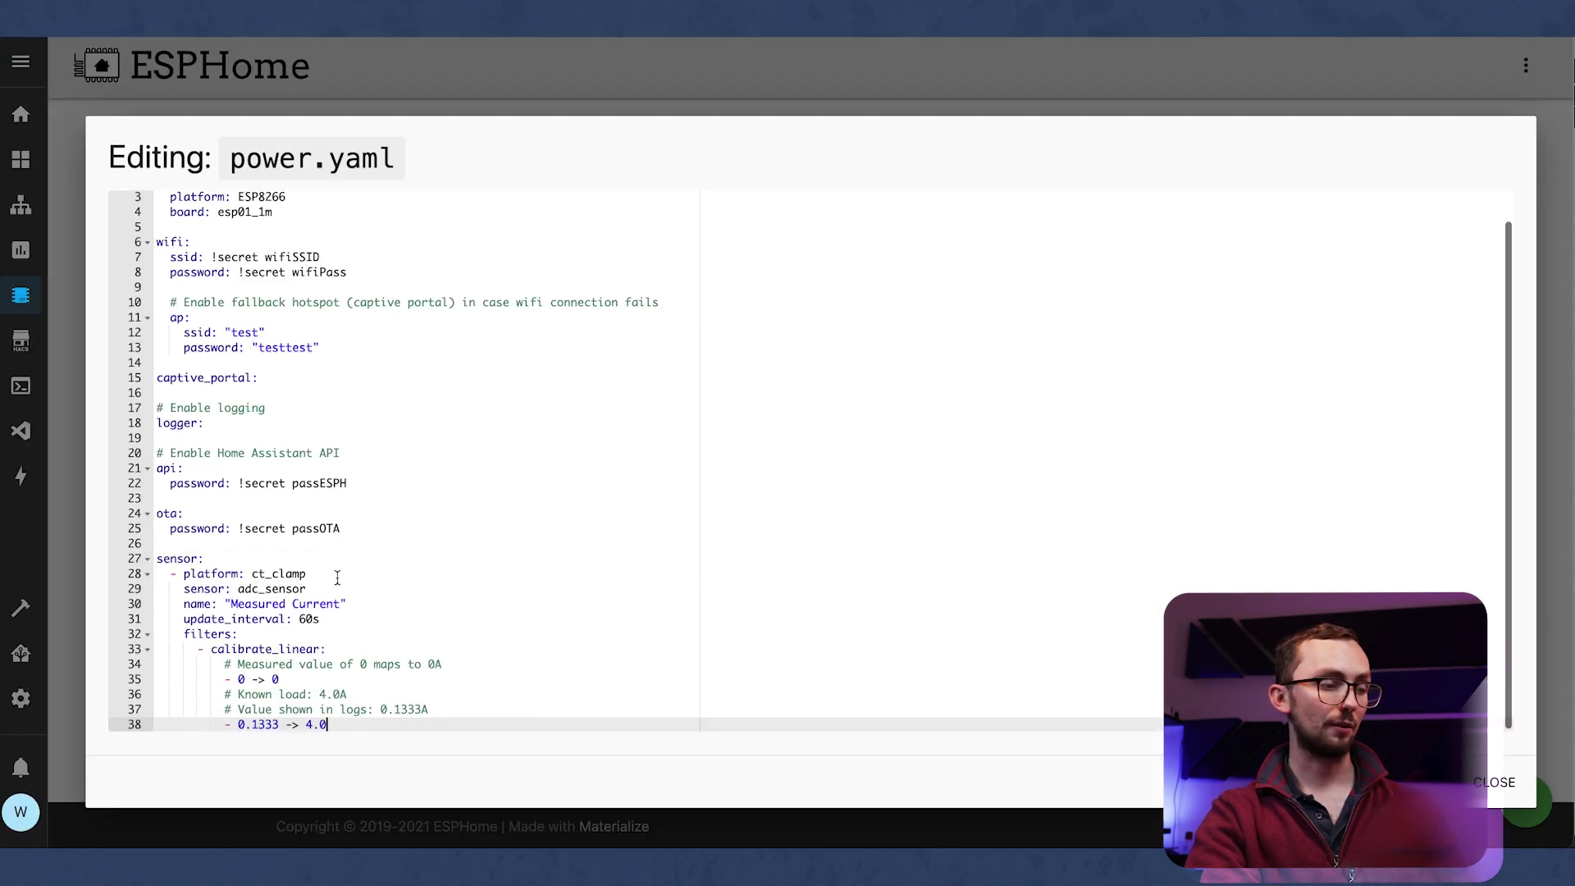
key("Return")
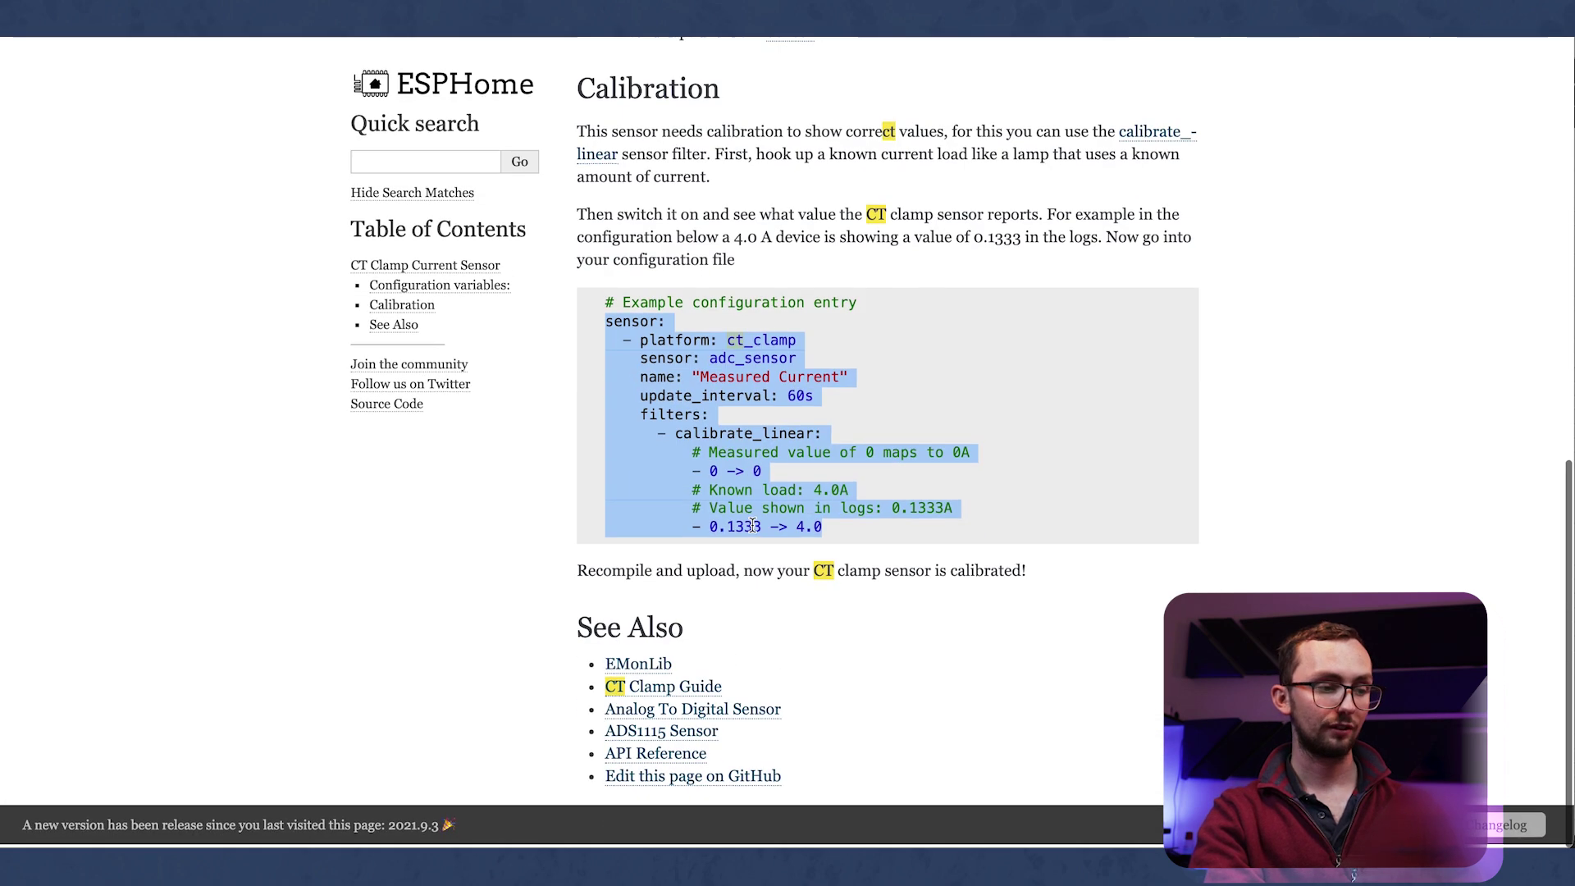
Paste the adc source sensor on pin A0 below the clamp sensor, leaving blank lines after it.
scroll(753, 530, "up", 10)
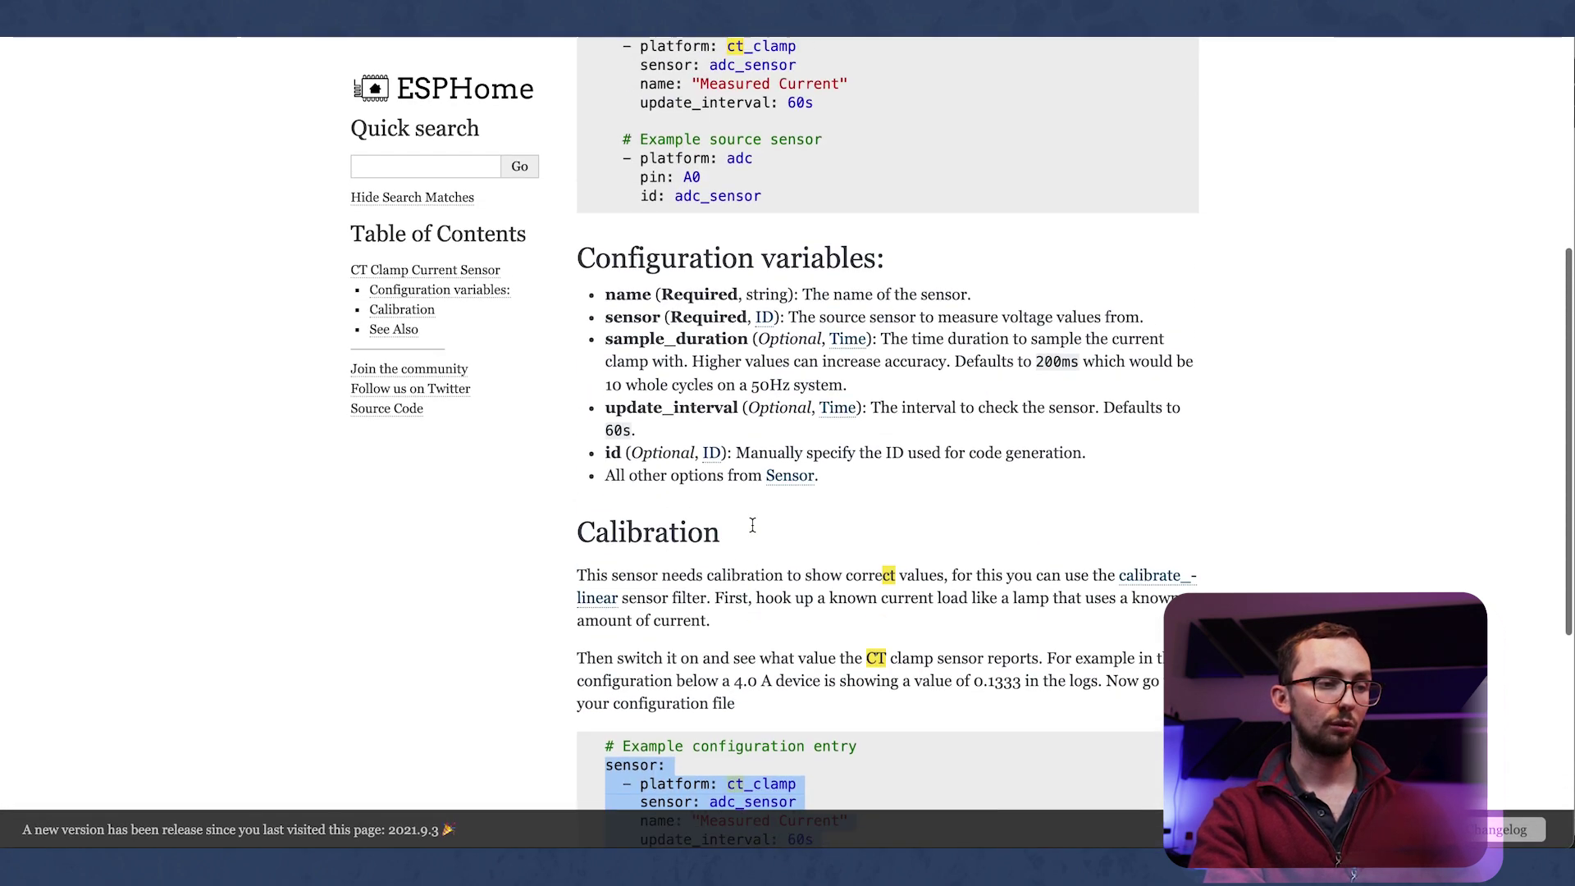
left_click_drag(775, 565, 510, 515)
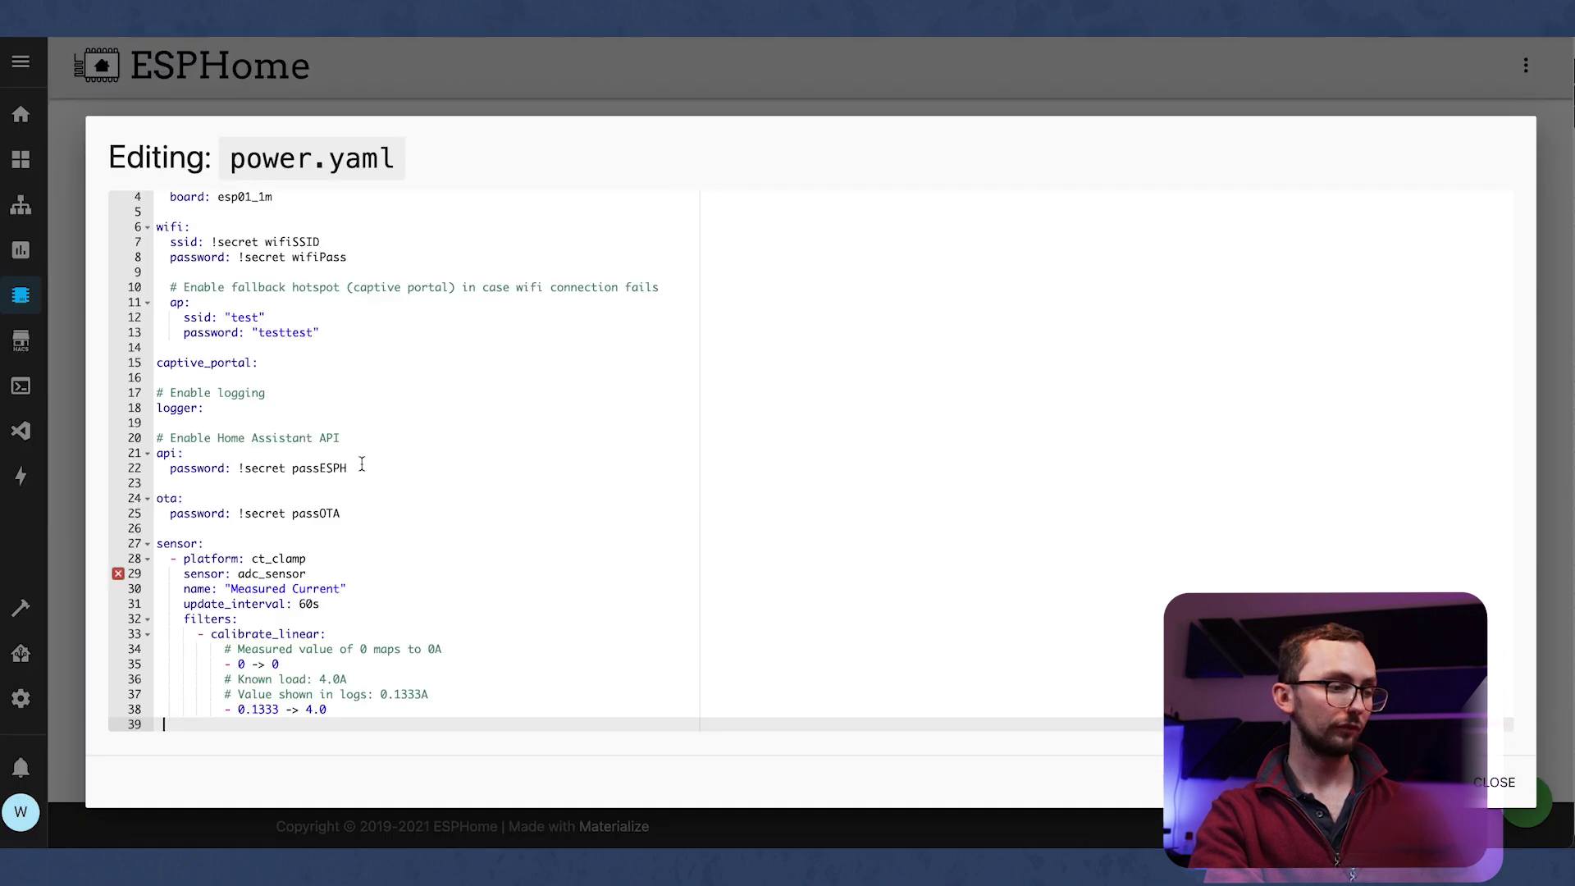
type("# Example source sensor - platform: adc   pin: A0   id: adc_sensor")
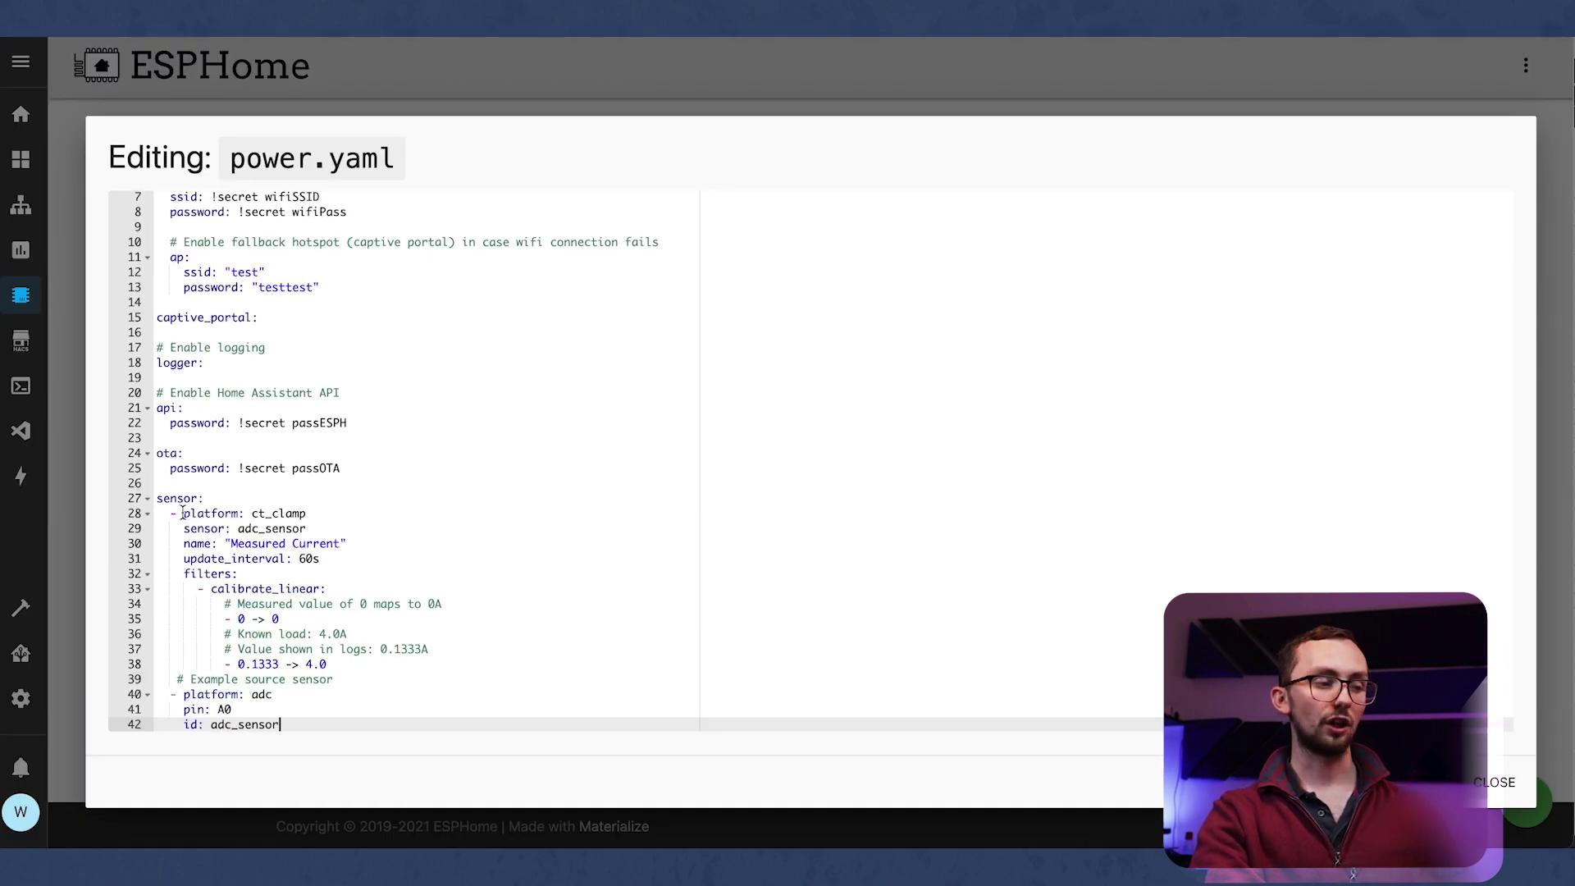
left_click_drag(157, 513, 323, 530)
double_click(320, 543)
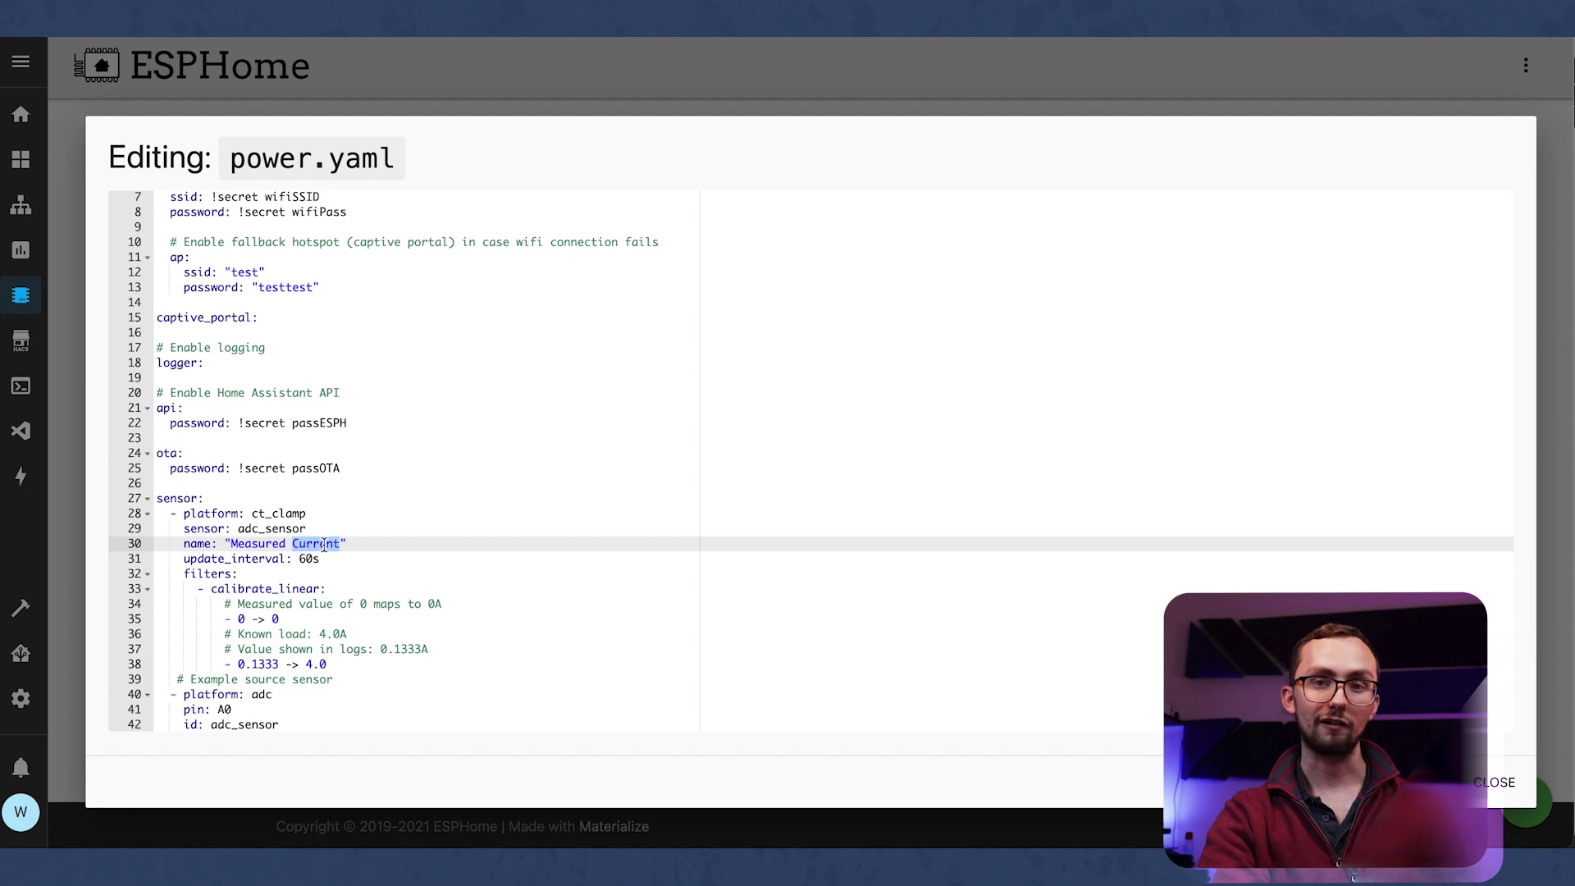
left_click_drag(278, 724, 142, 689)
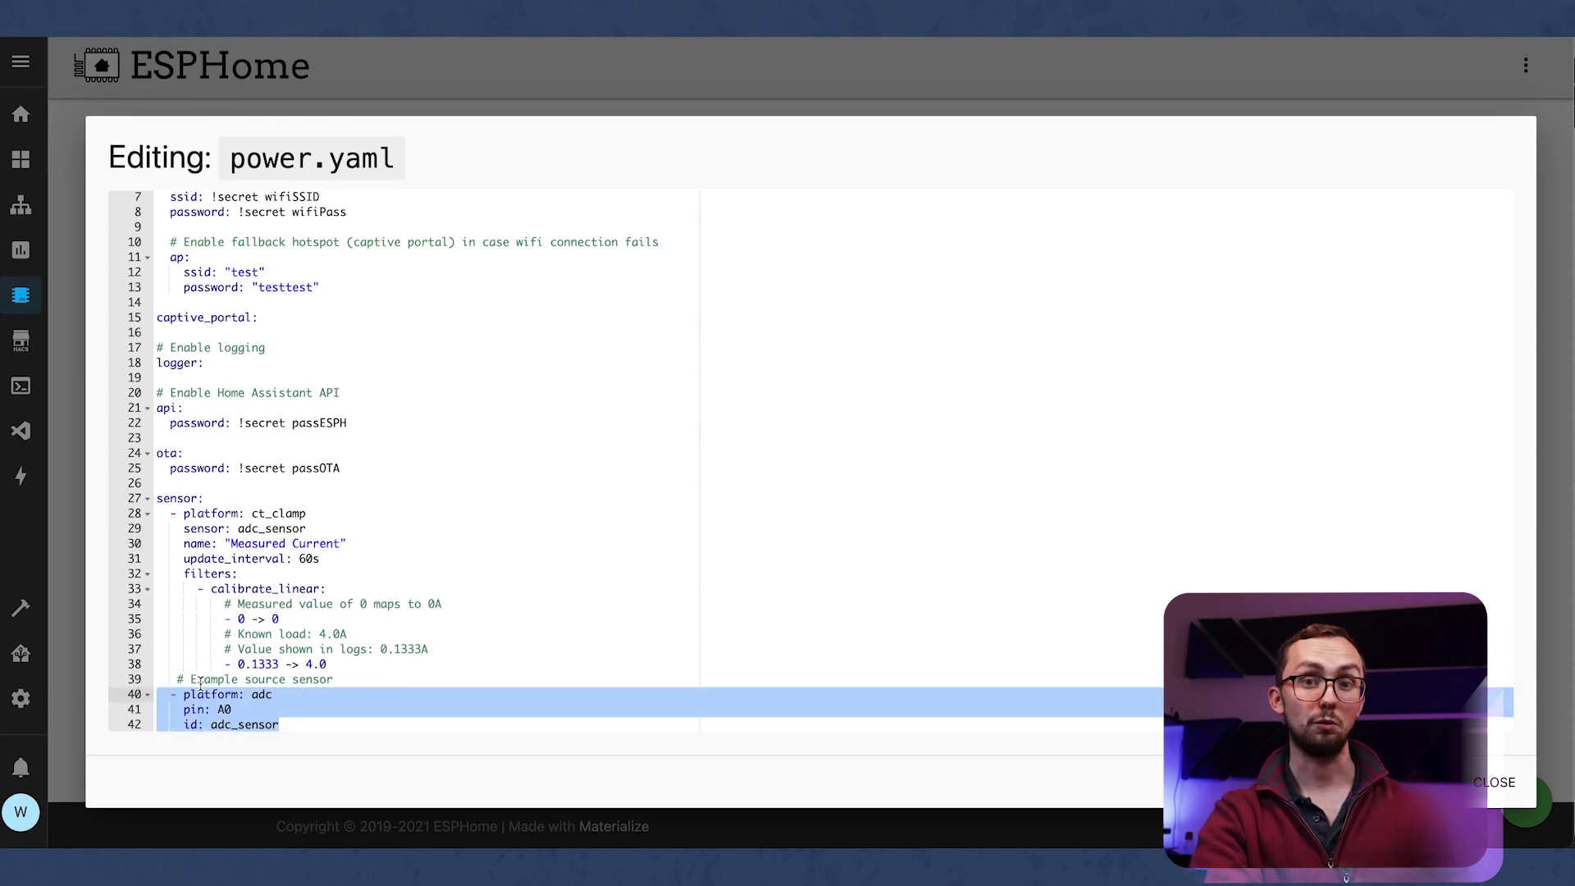
left_click(374, 721)
key("Return")
key("Return")
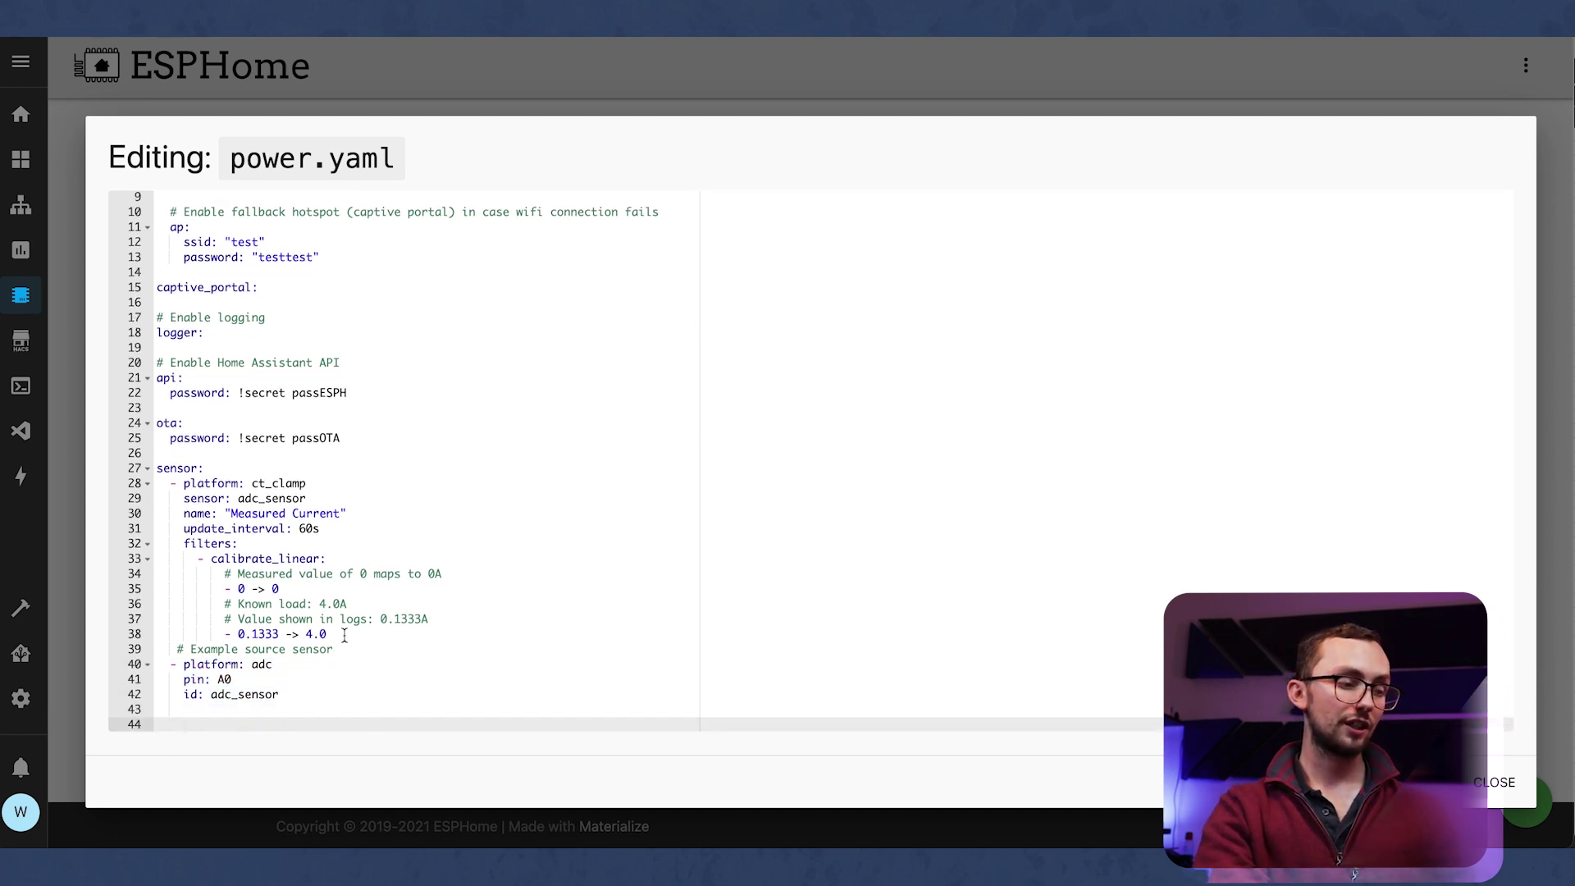
Comment out the calibration filter lines 32–38 and paste a Measured Power template sensor at line 44.
left_click_drag(344, 636, 118, 549)
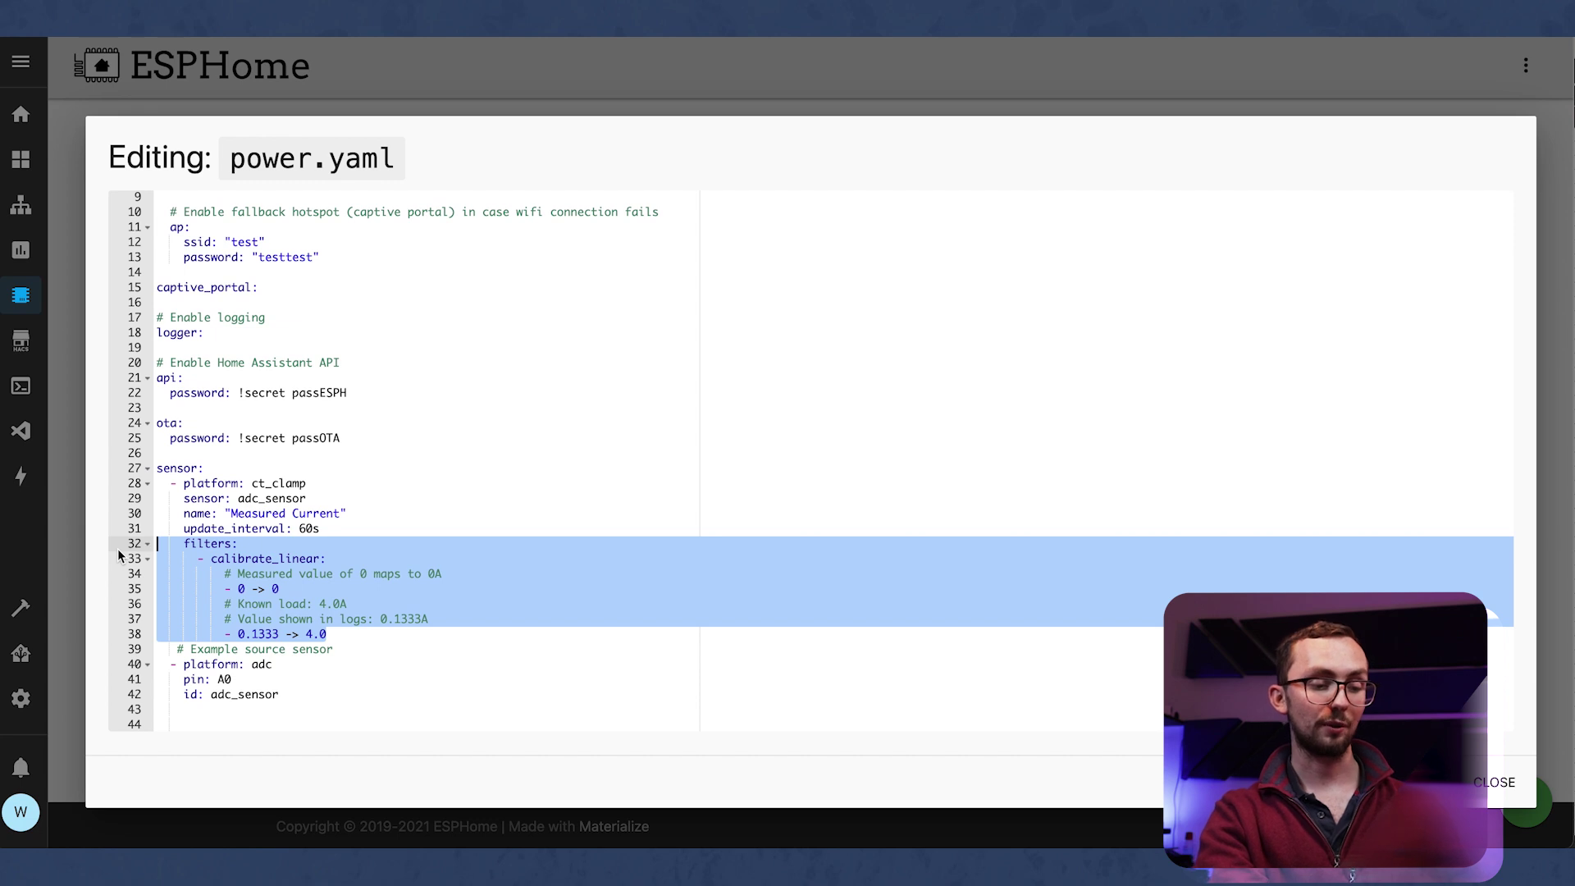
key("ctrl+slash")
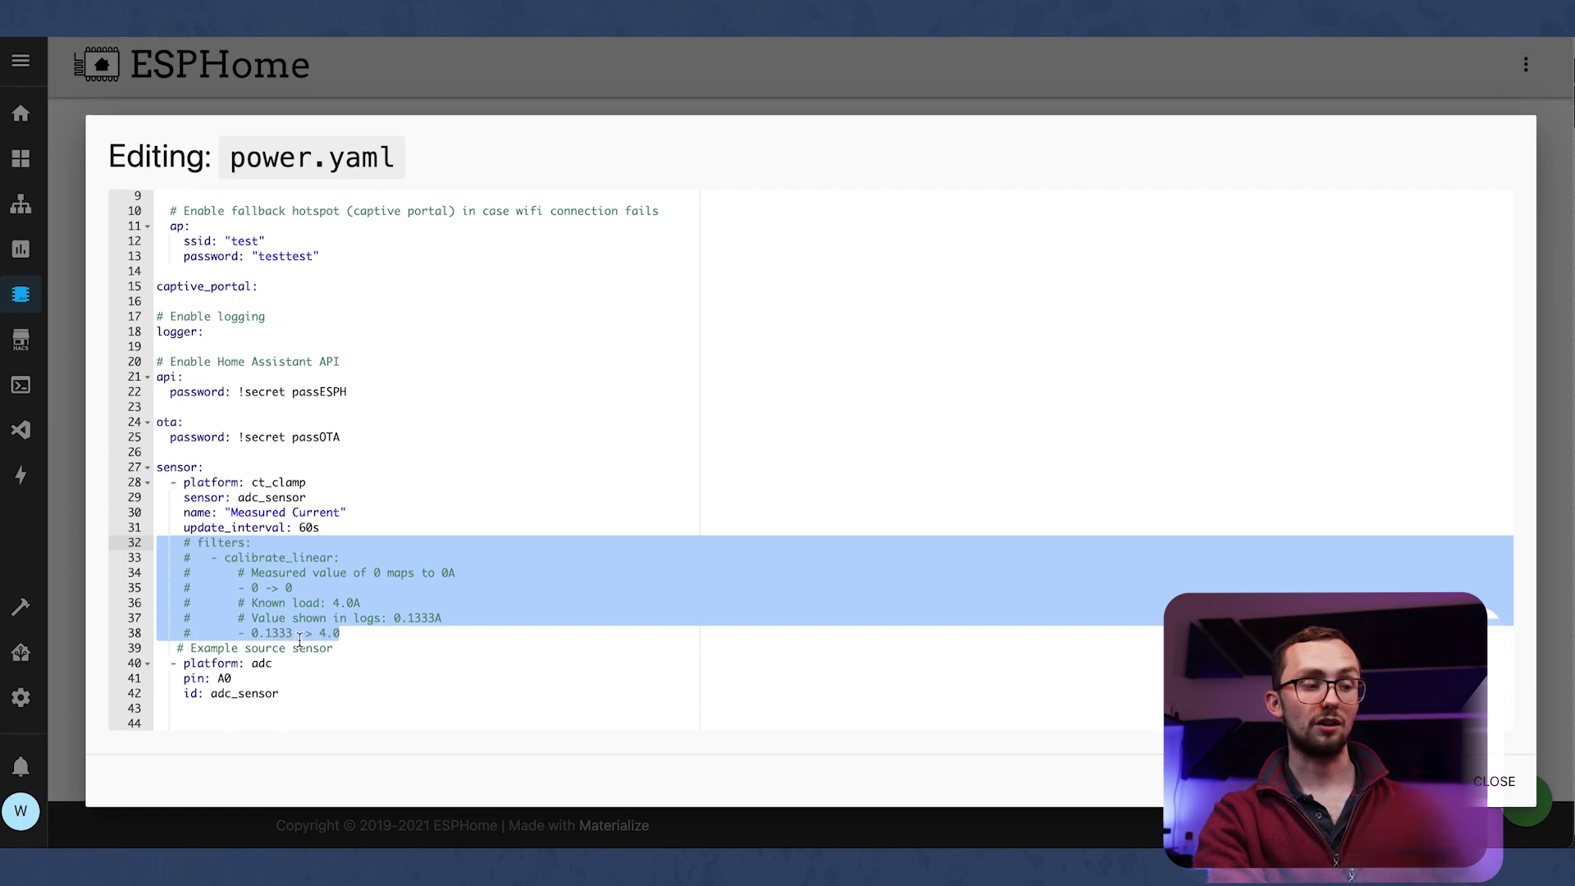
left_click(266, 725)
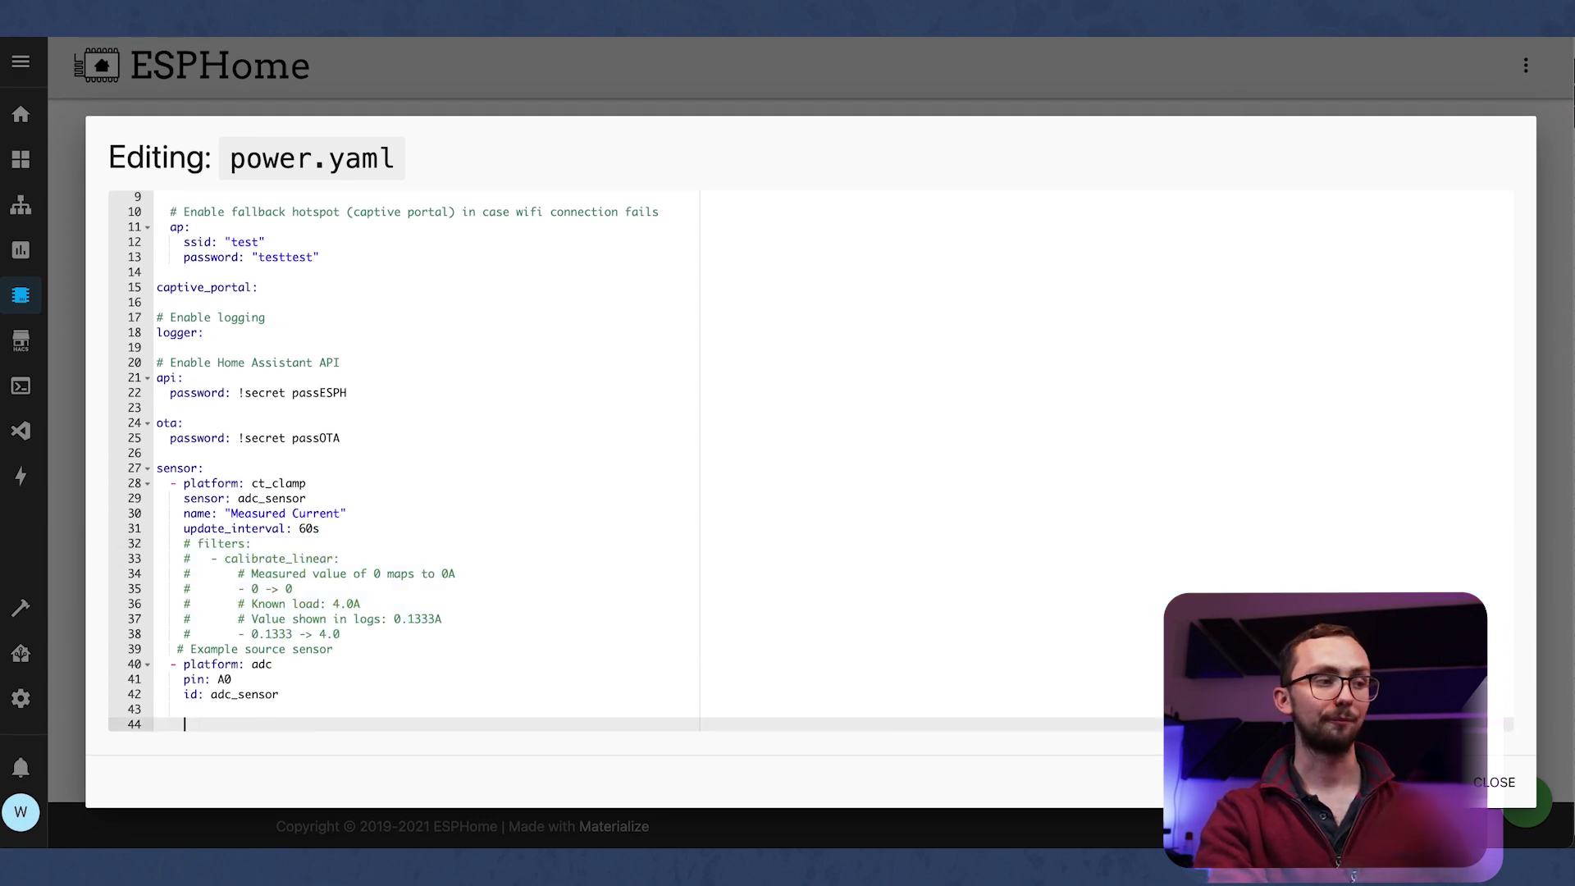
key("BackSpace")
key("BackSpace")
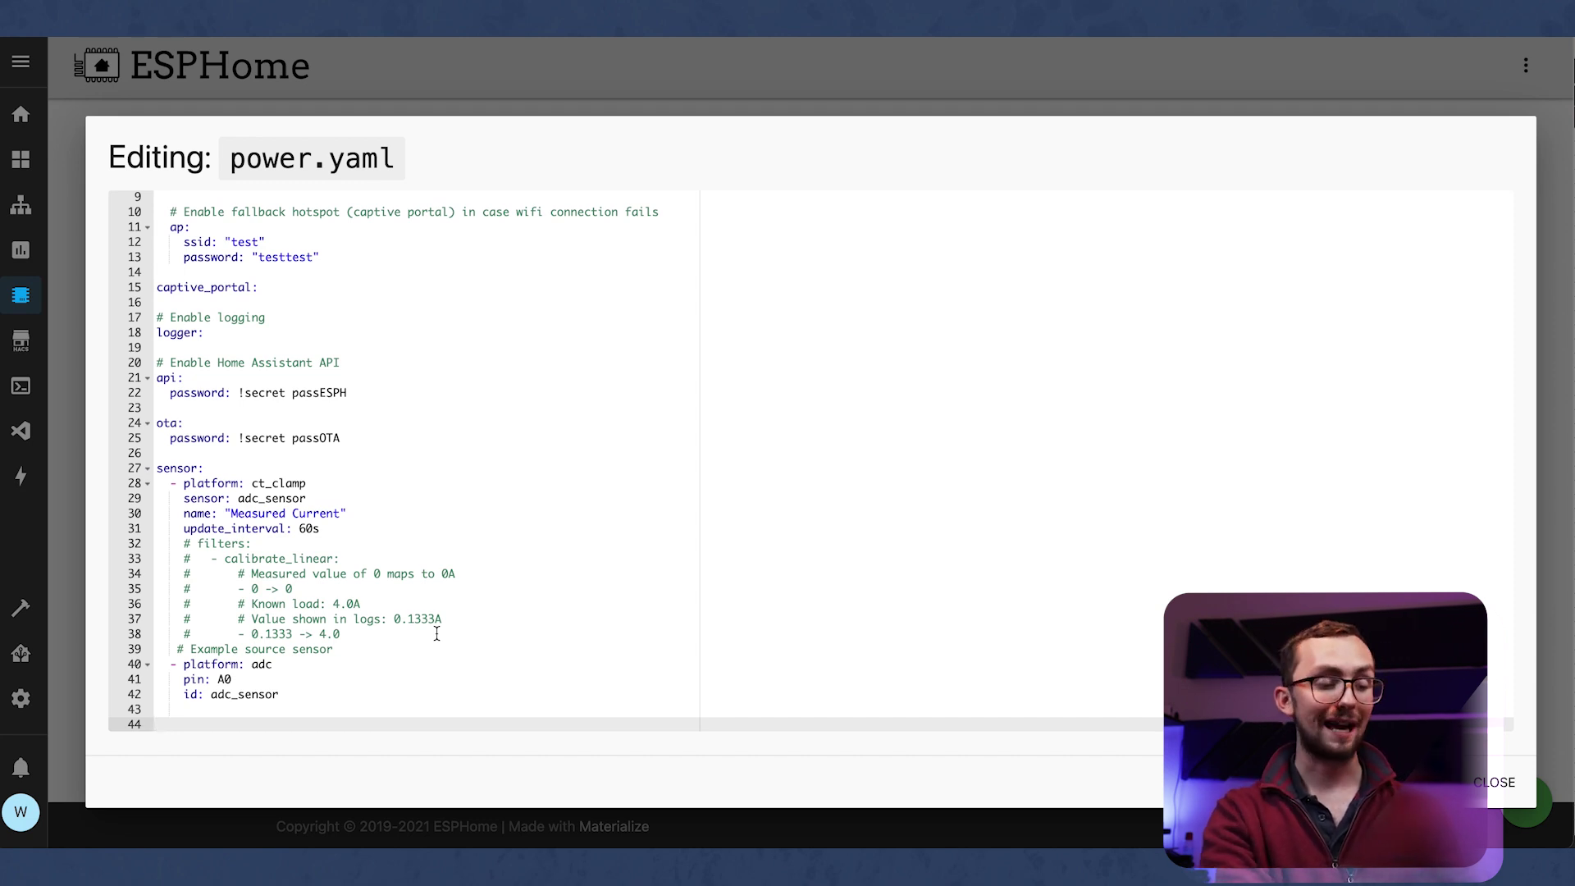
type("- platform: template     id: my_power     name: \"Measured Power\"     lambda: return id(measured_current).state * 230.0 / 1000;     unit_of_measurement: 'kW'     update_interval: 5s")
Rename the power sensor to Home Power, reference home in its lambda, and add 'id: home_current'.
left_click(271, 636)
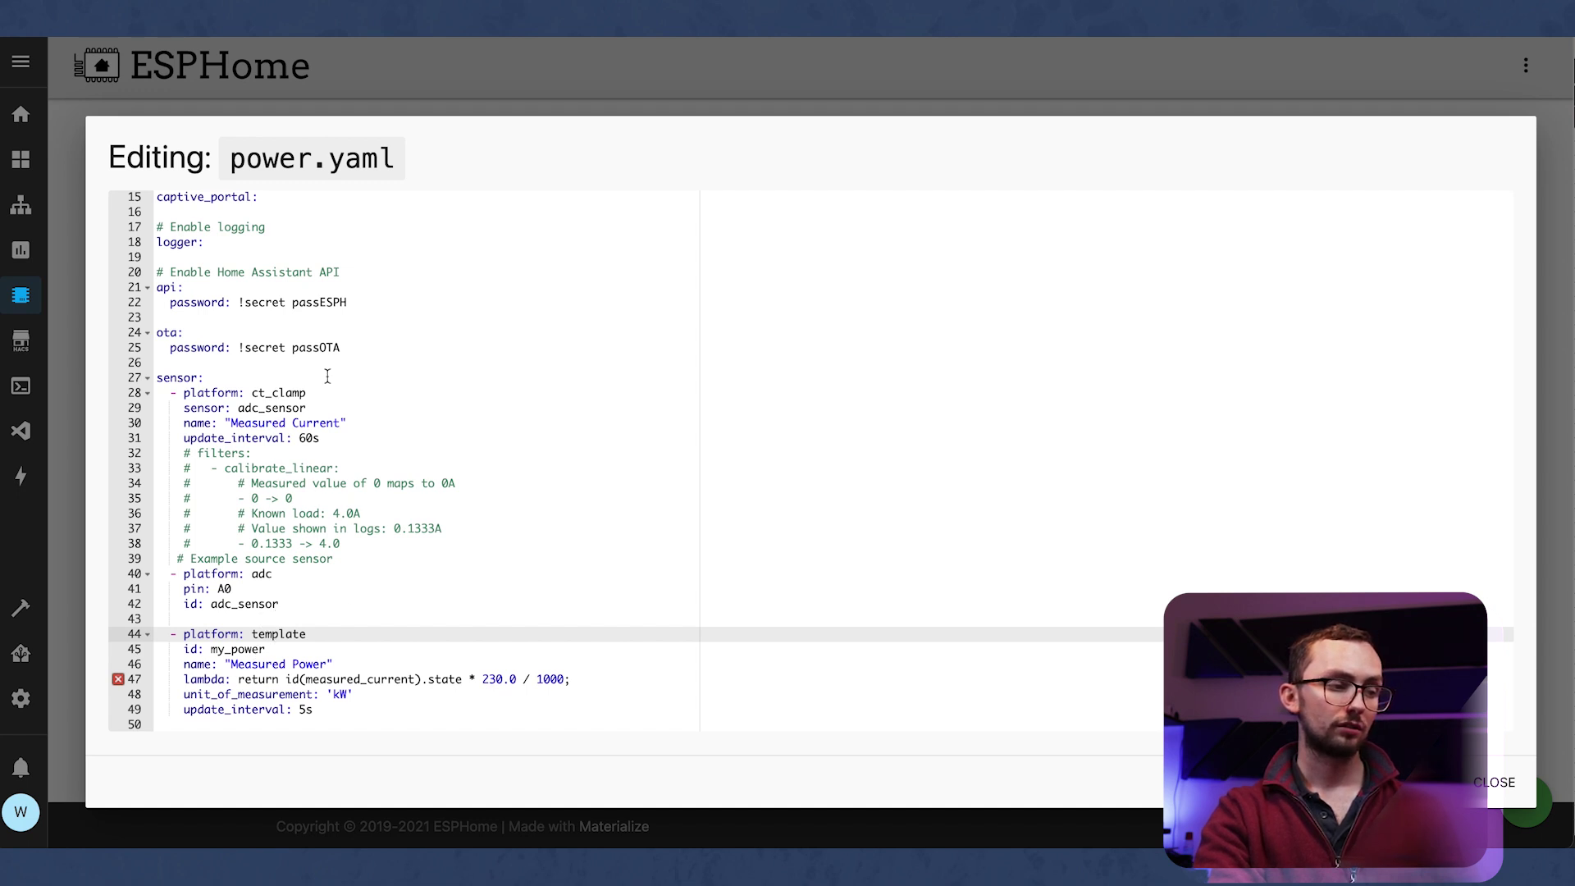
left_click_drag(212, 649, 225, 649)
double_click(244, 648)
double_click(254, 664)
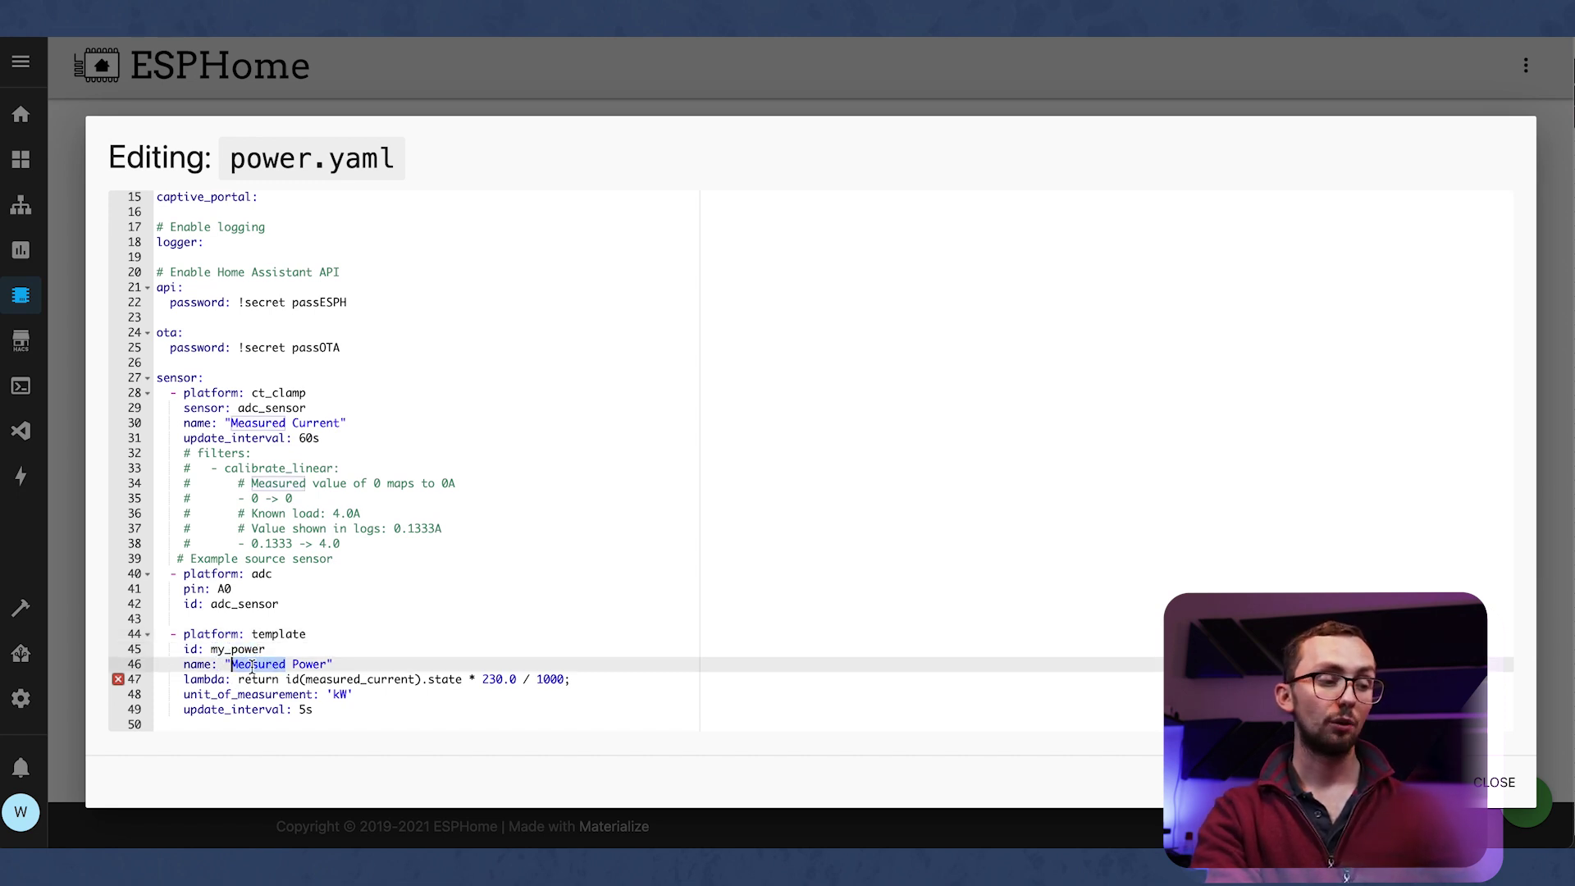
type("Home")
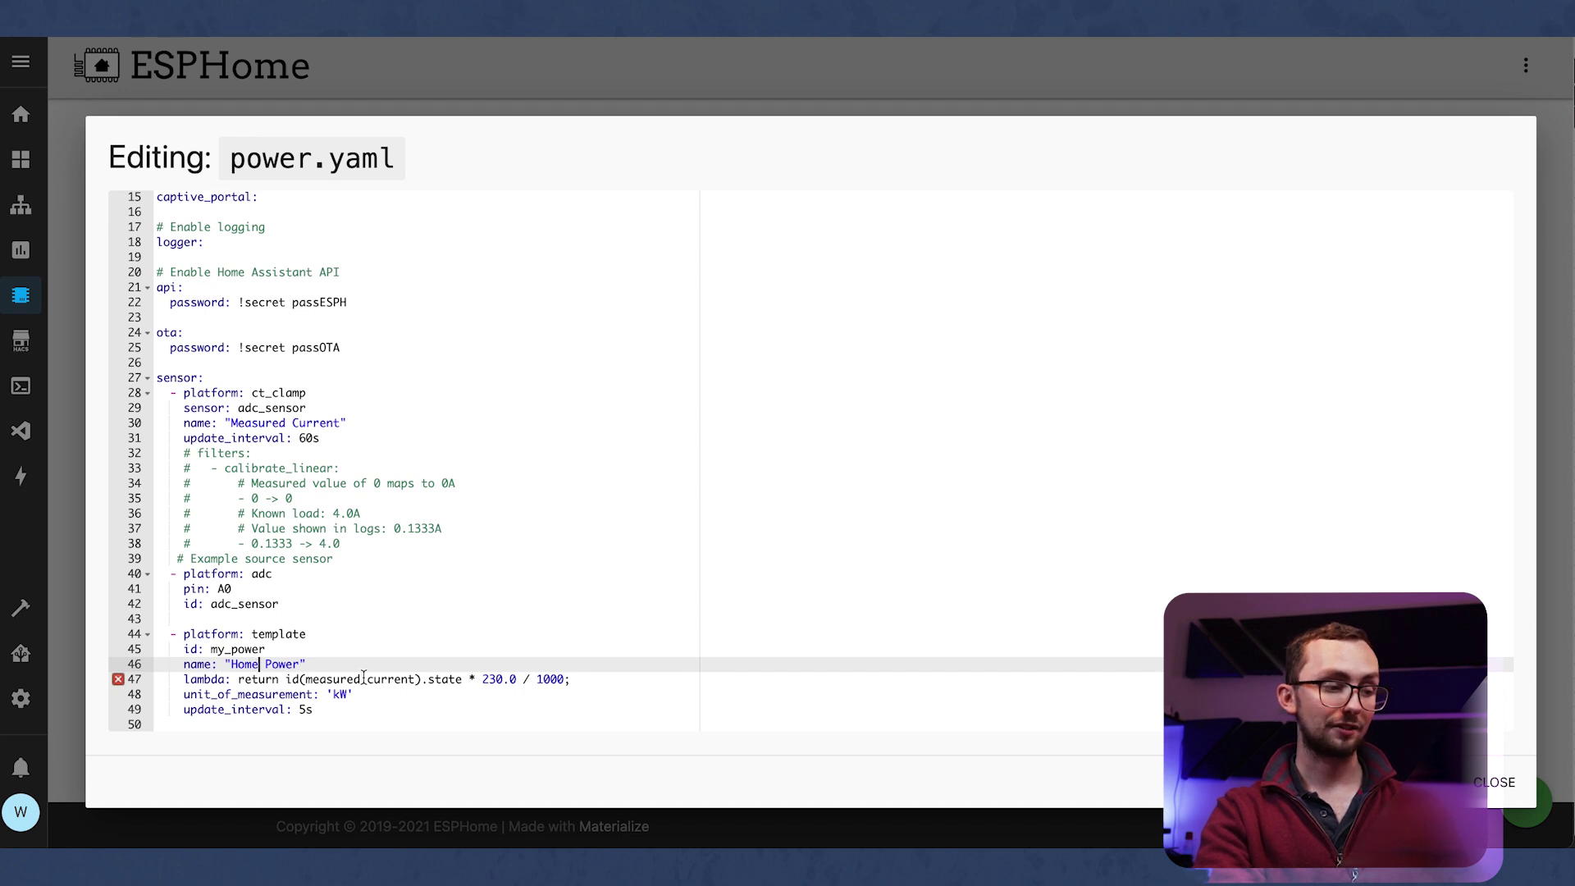
left_click_drag(360, 679, 305, 681)
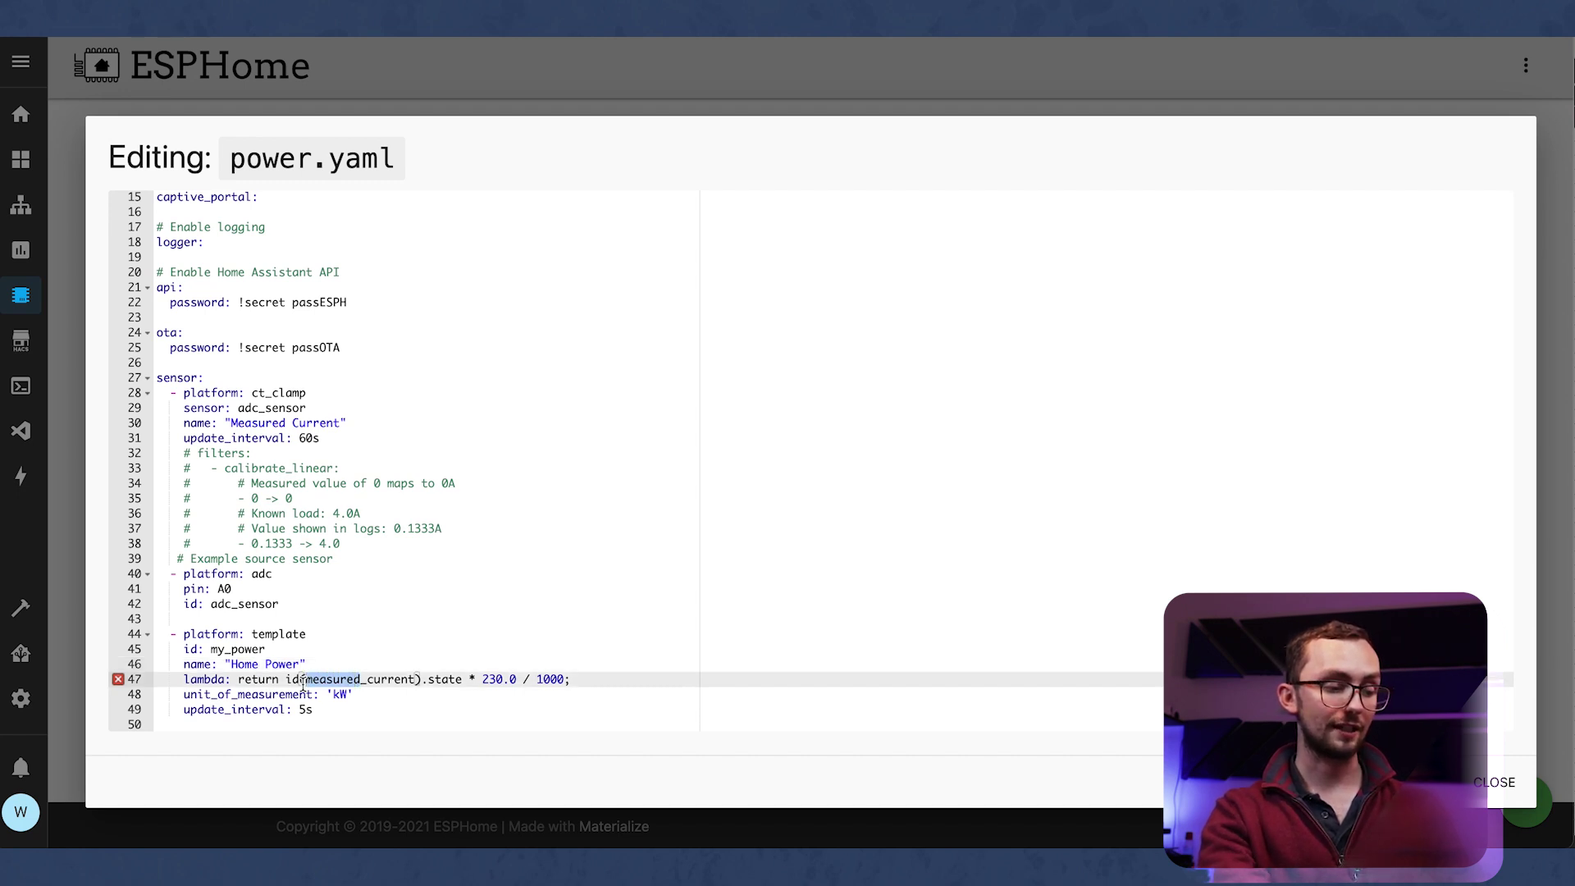
type("home")
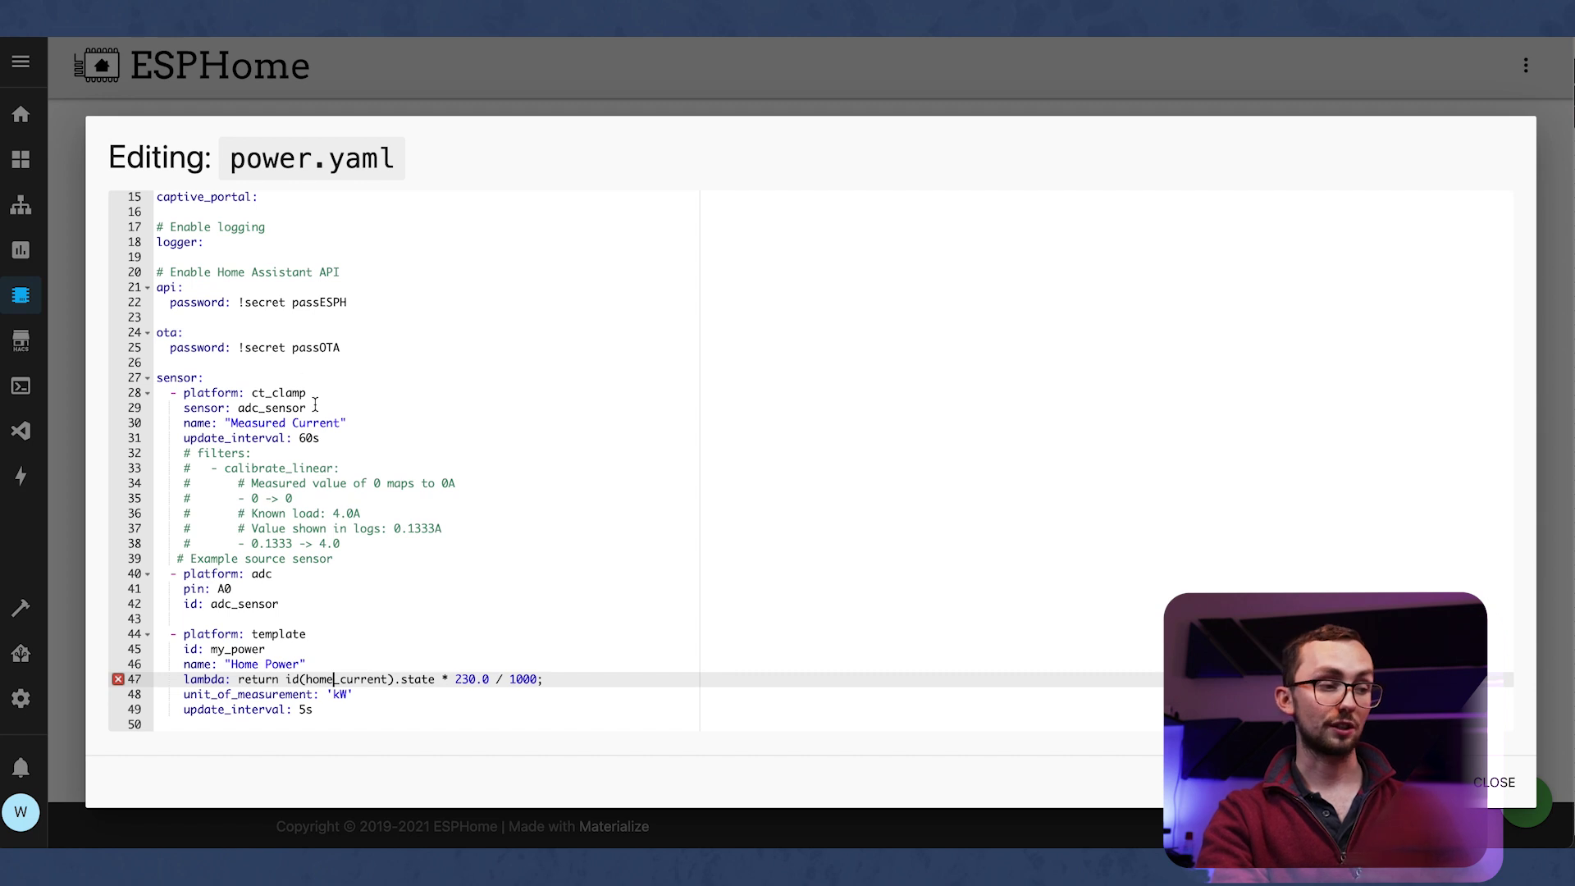
left_click(312, 408)
key("Return")
type("i")
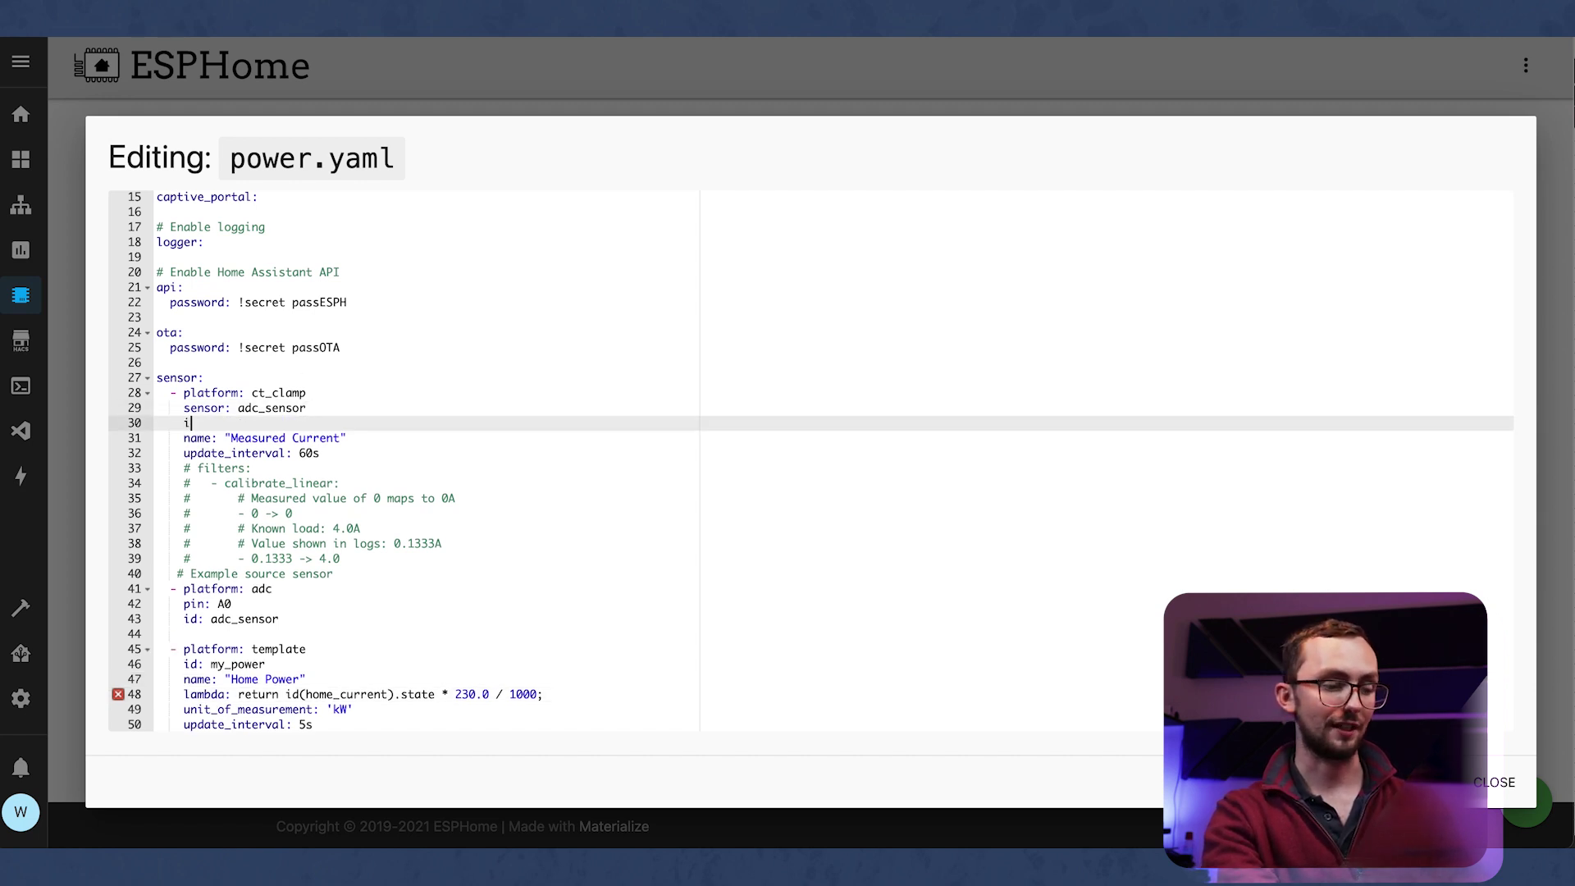
type("d: home")
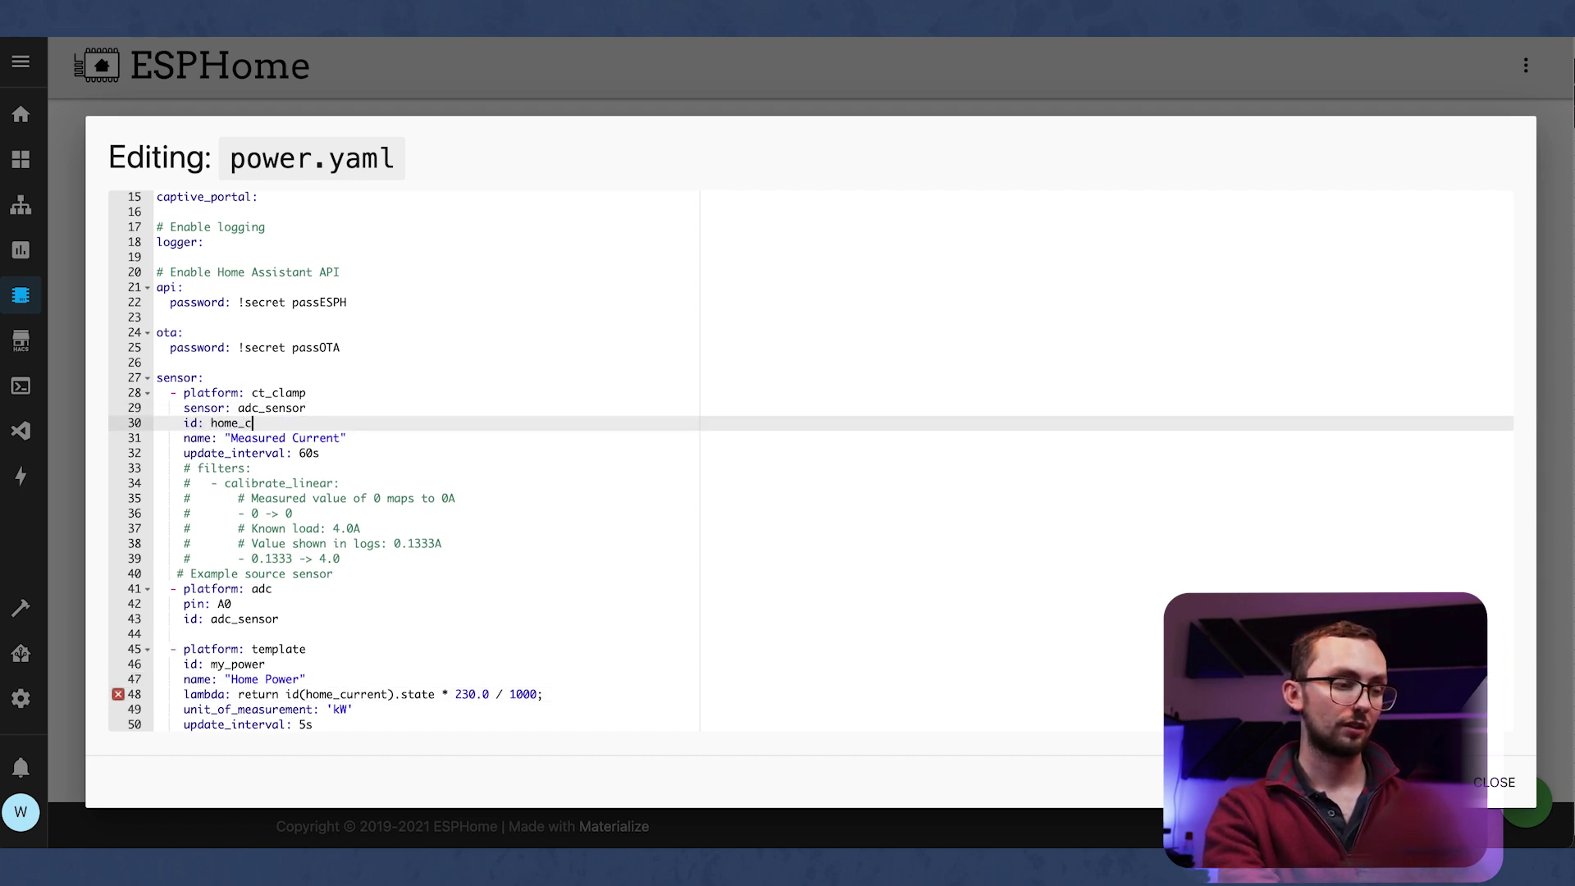
type("_")
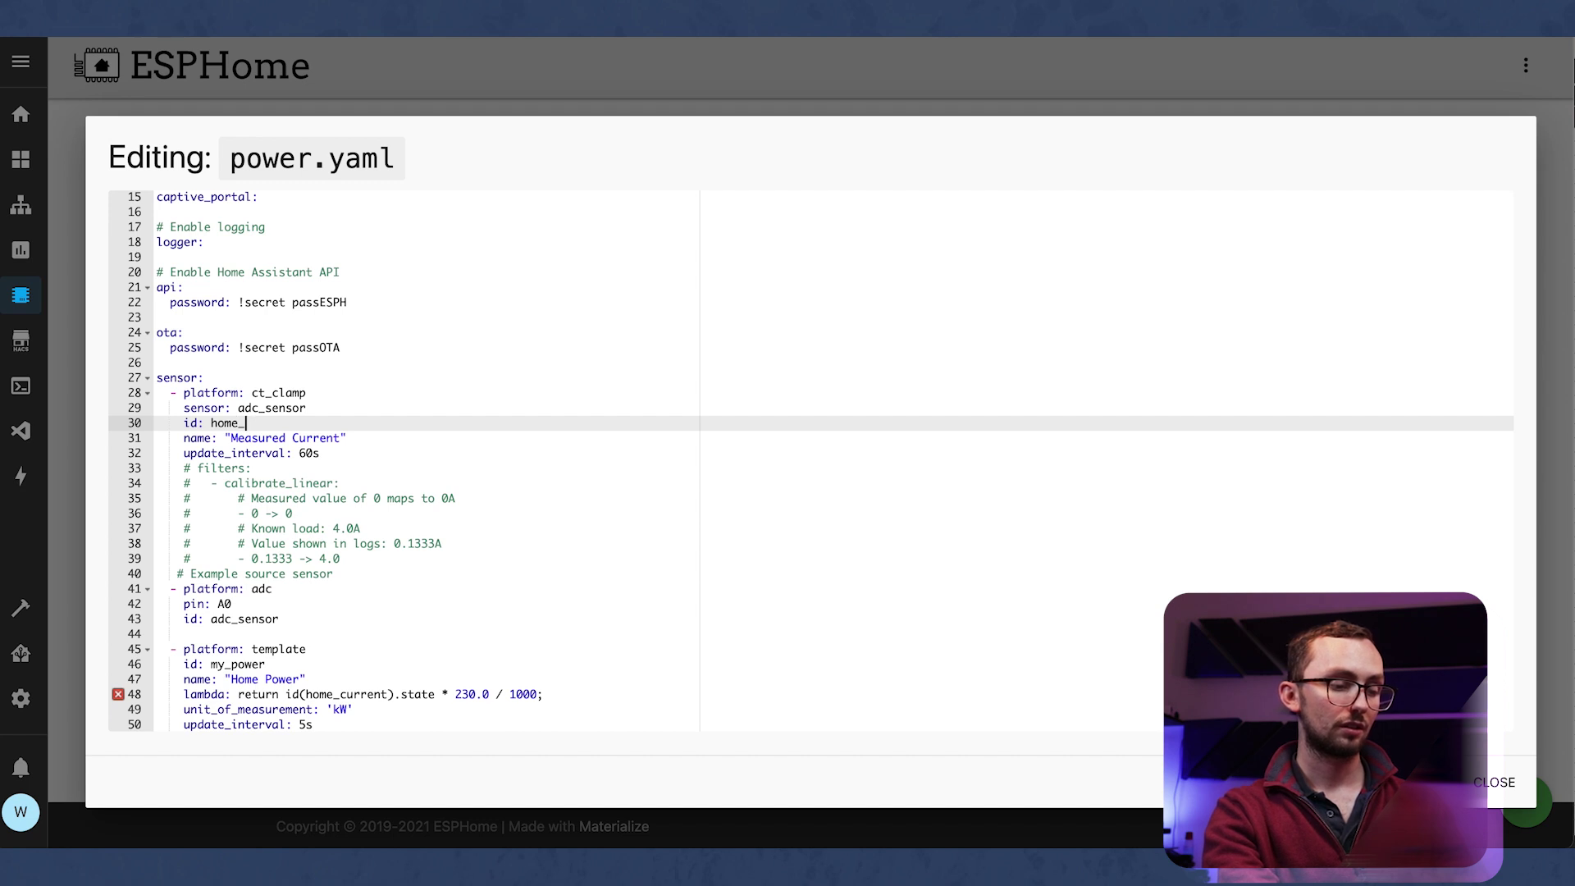
type("current")
Change the current sensor's update interval from 60s to 5s and add blank lines at file end.
left_click(464, 716)
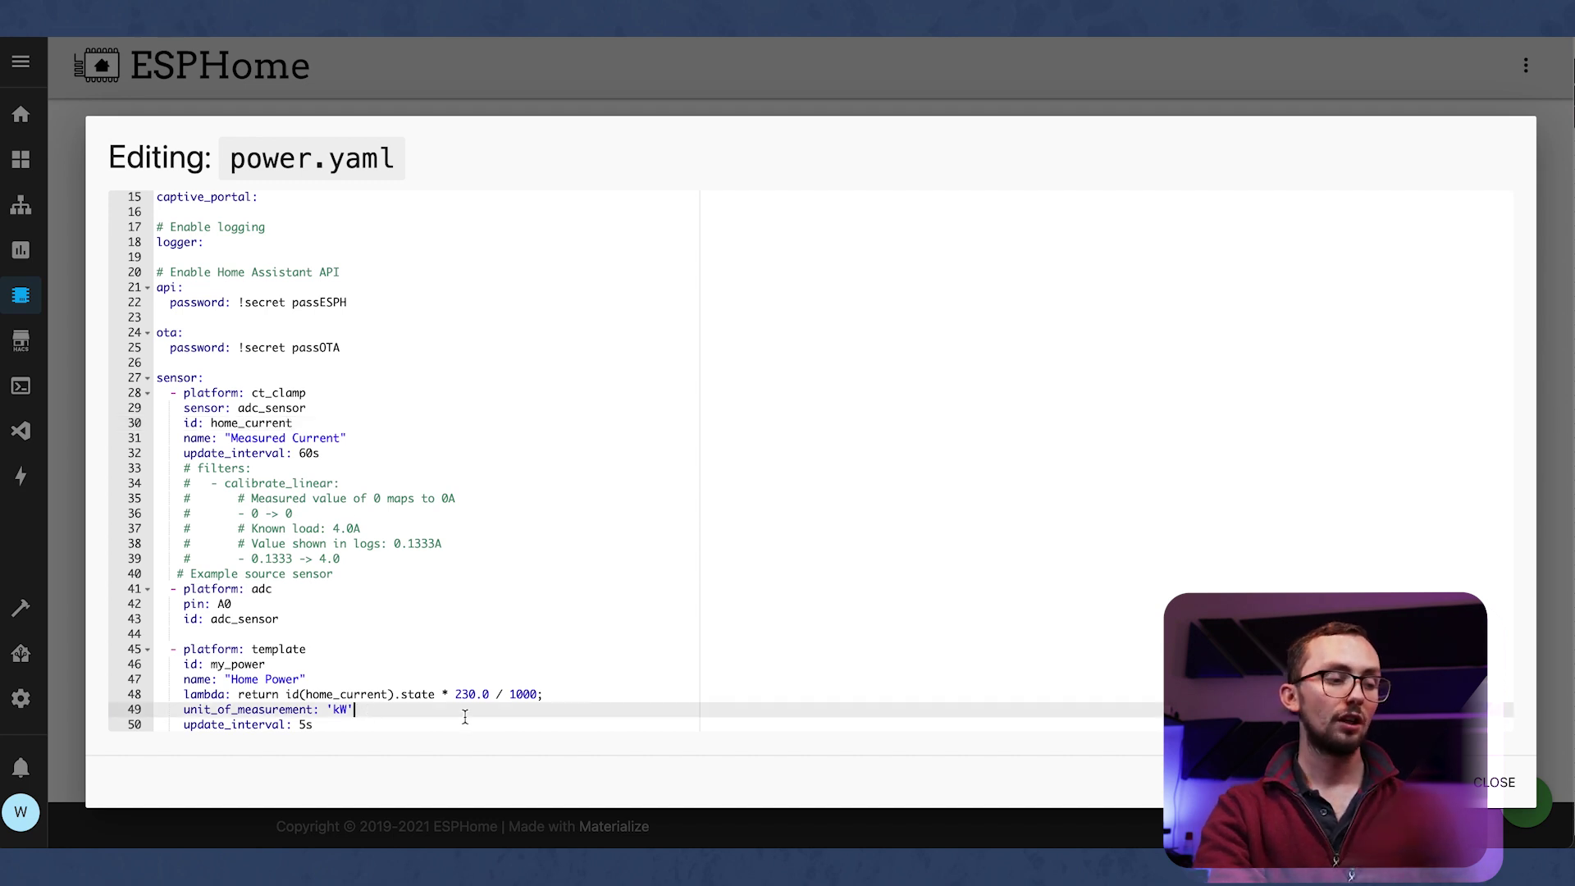
left_click(443, 695)
left_click_drag(455, 696, 496, 696)
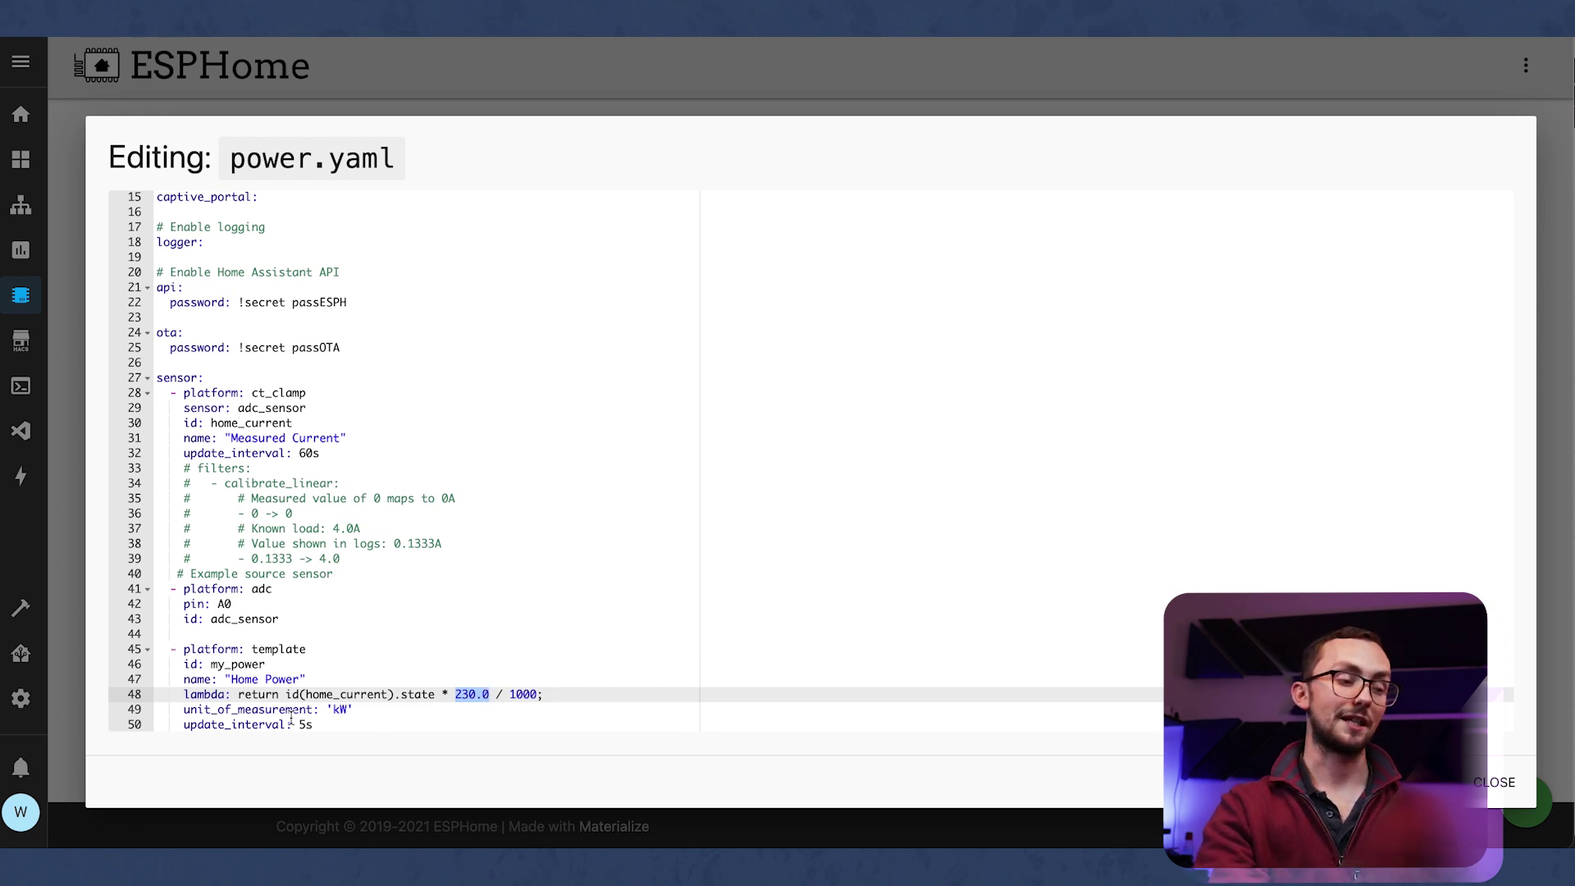
left_click(345, 711)
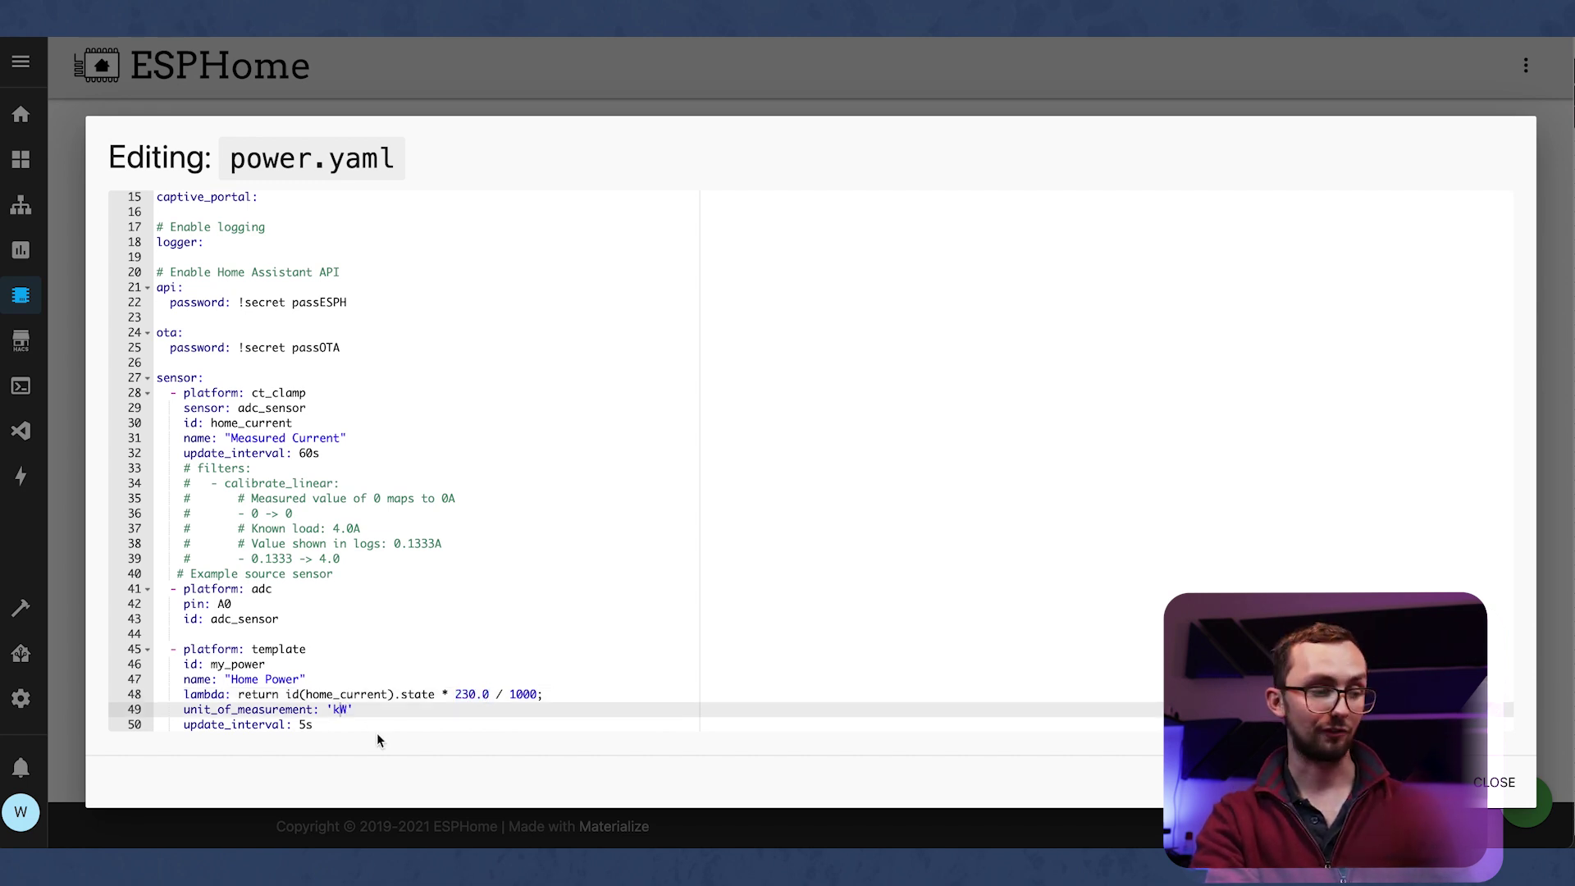
left_click(380, 722)
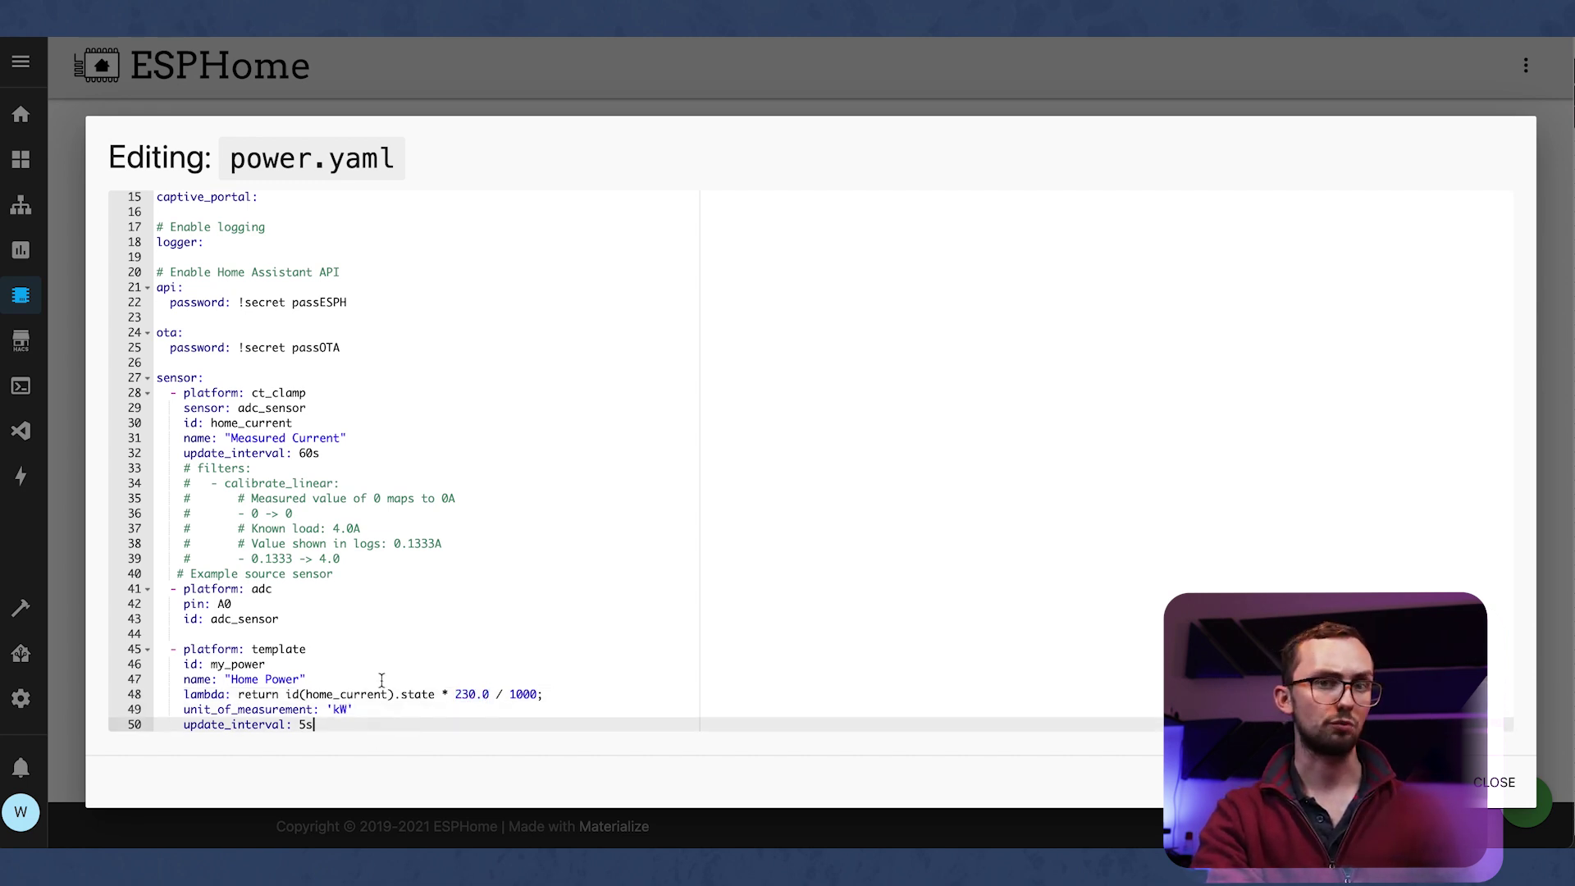
left_click(308, 460)
key("BackSpace")
key("BackSpace")
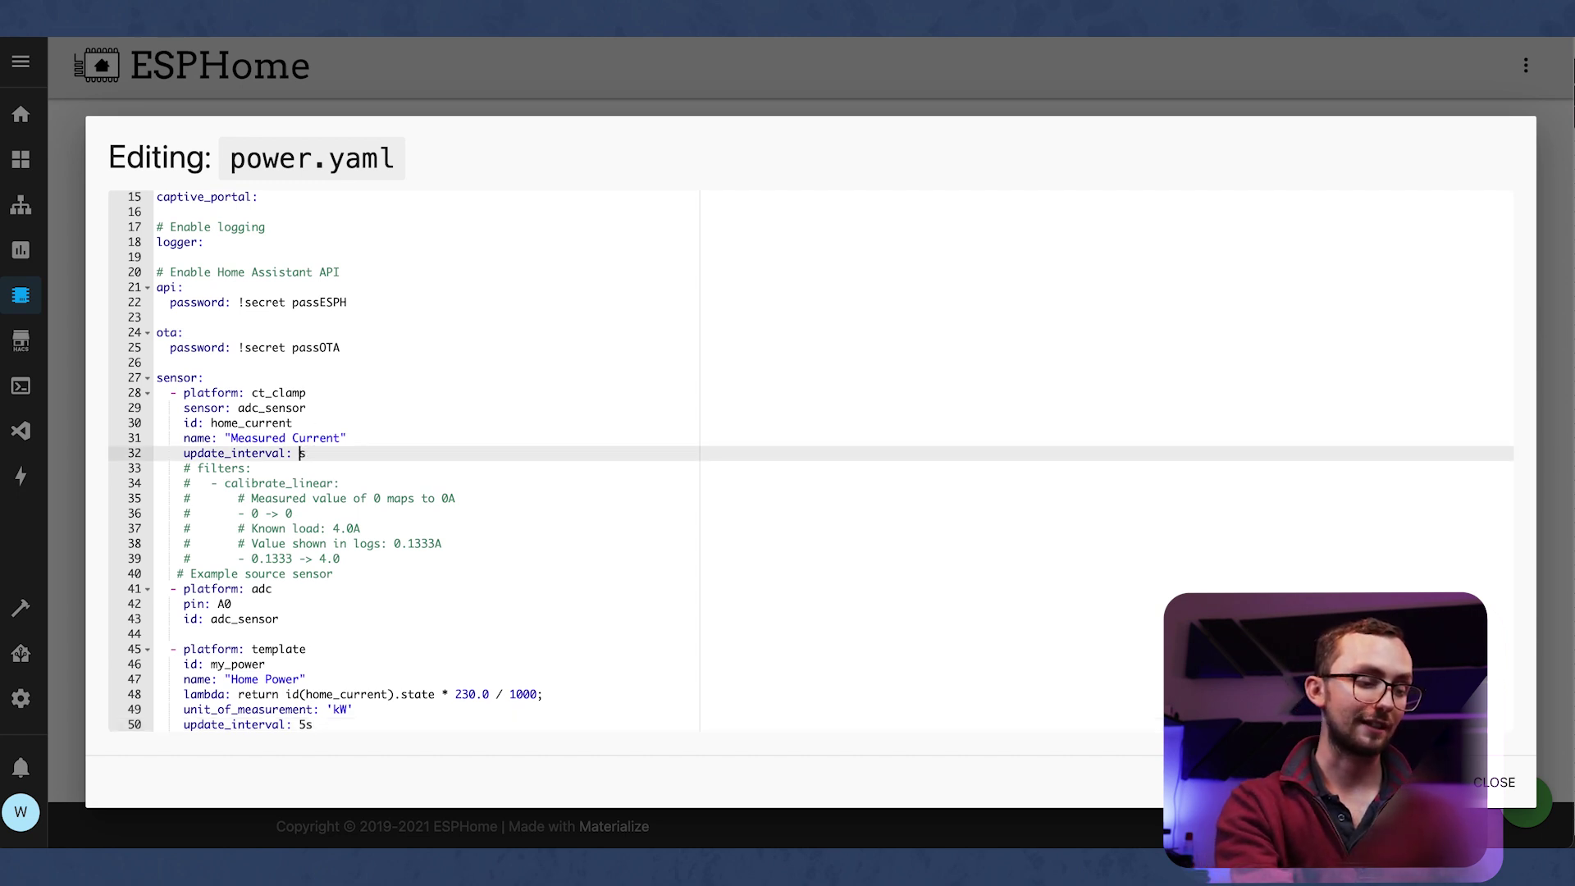
type("5")
scroll(340, 525, "down", 1)
left_click(329, 710)
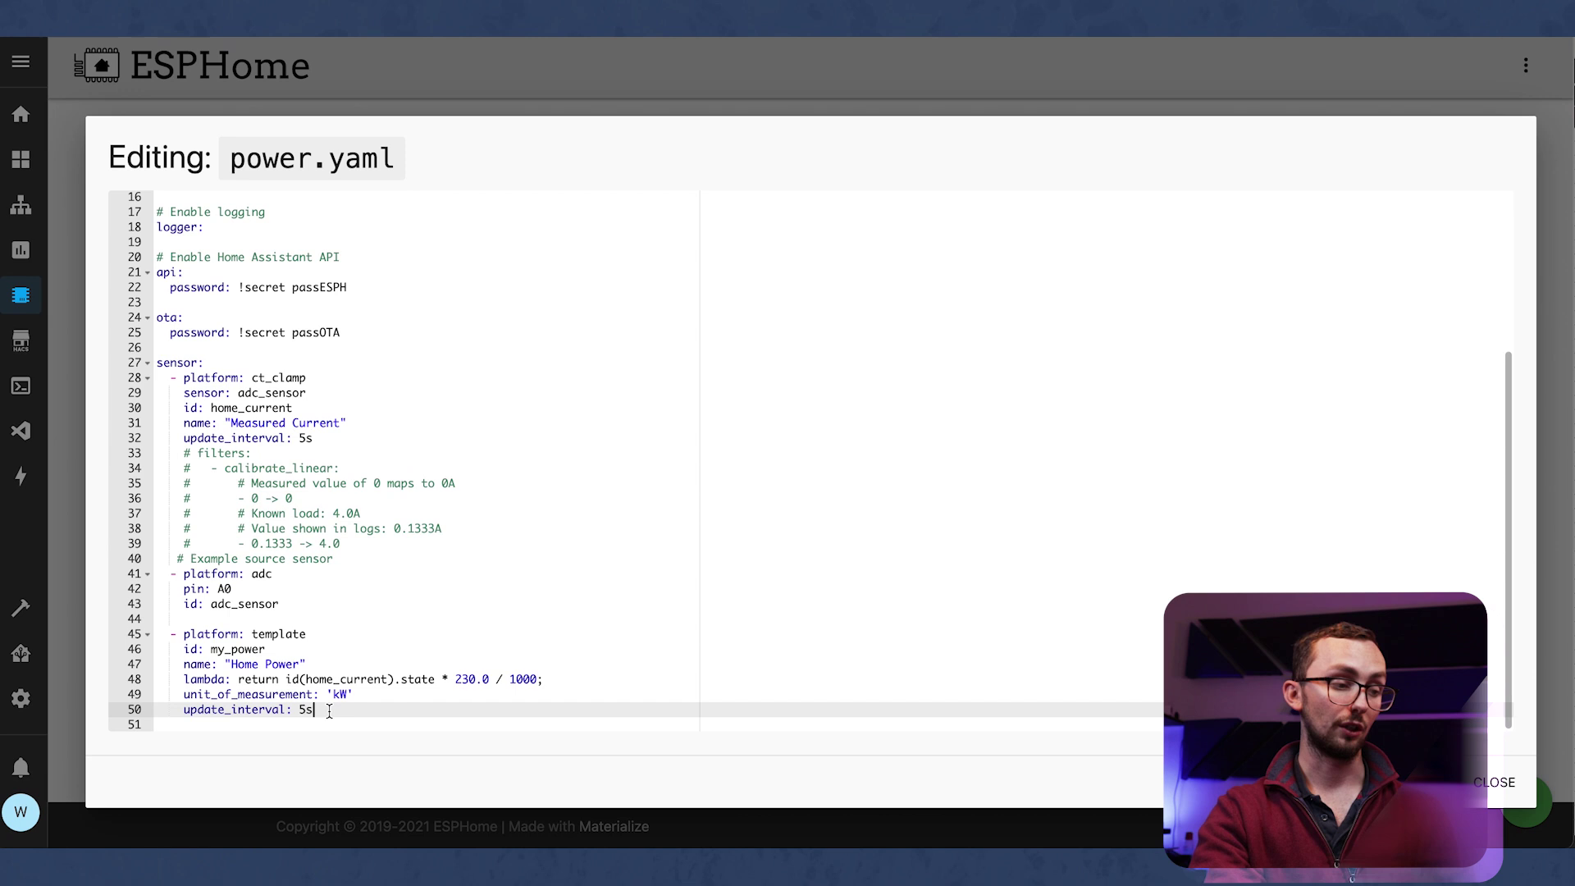
key("Return")
key("Return")
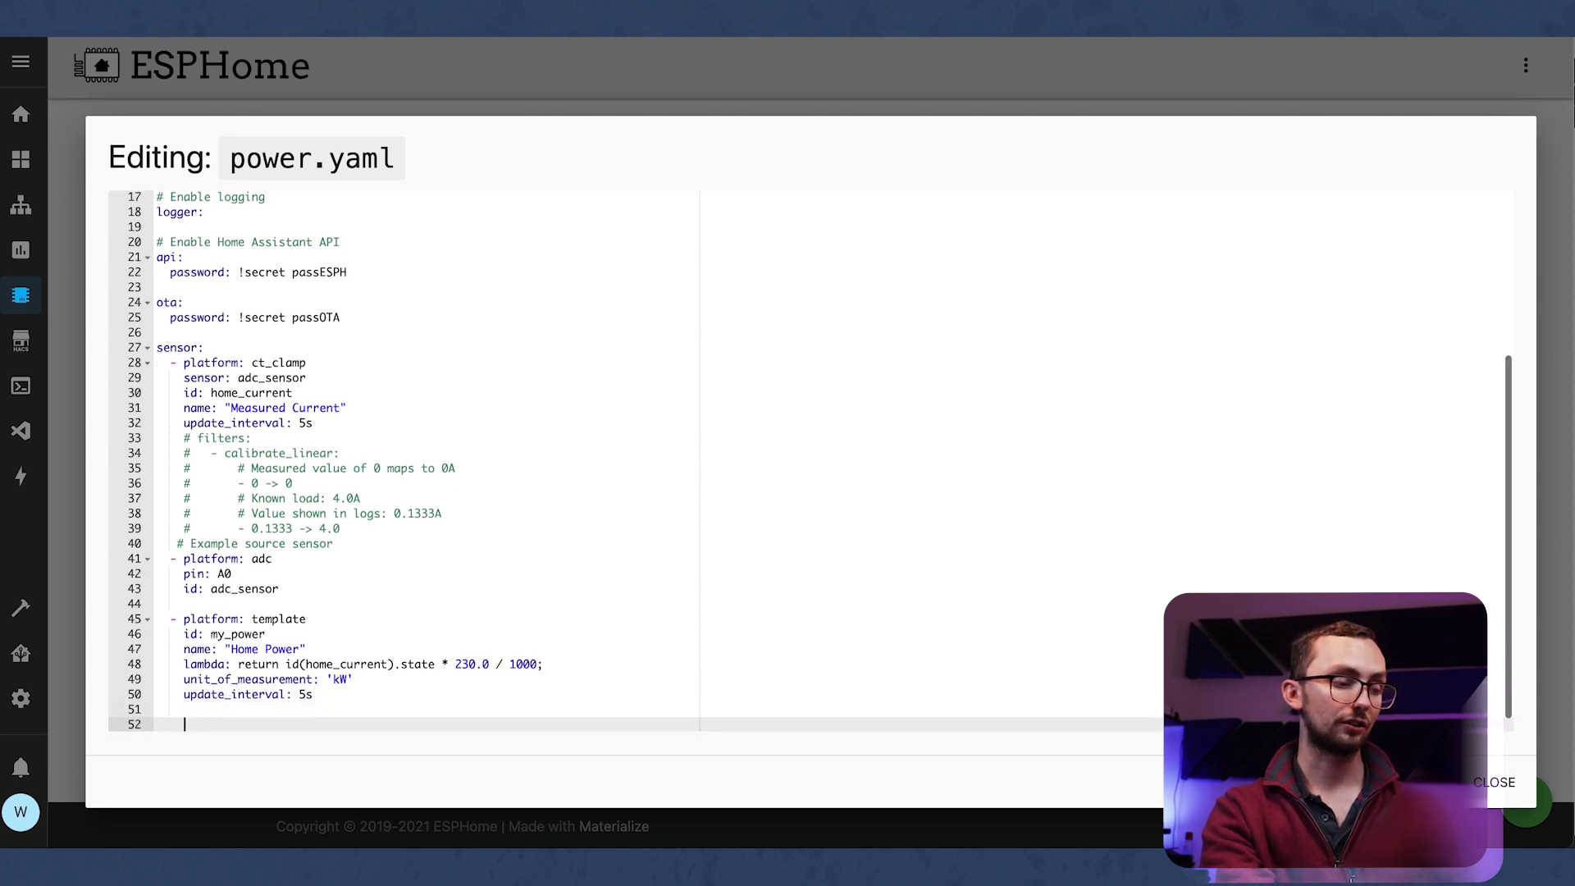
key("BackSpace")
key("BackSpace")
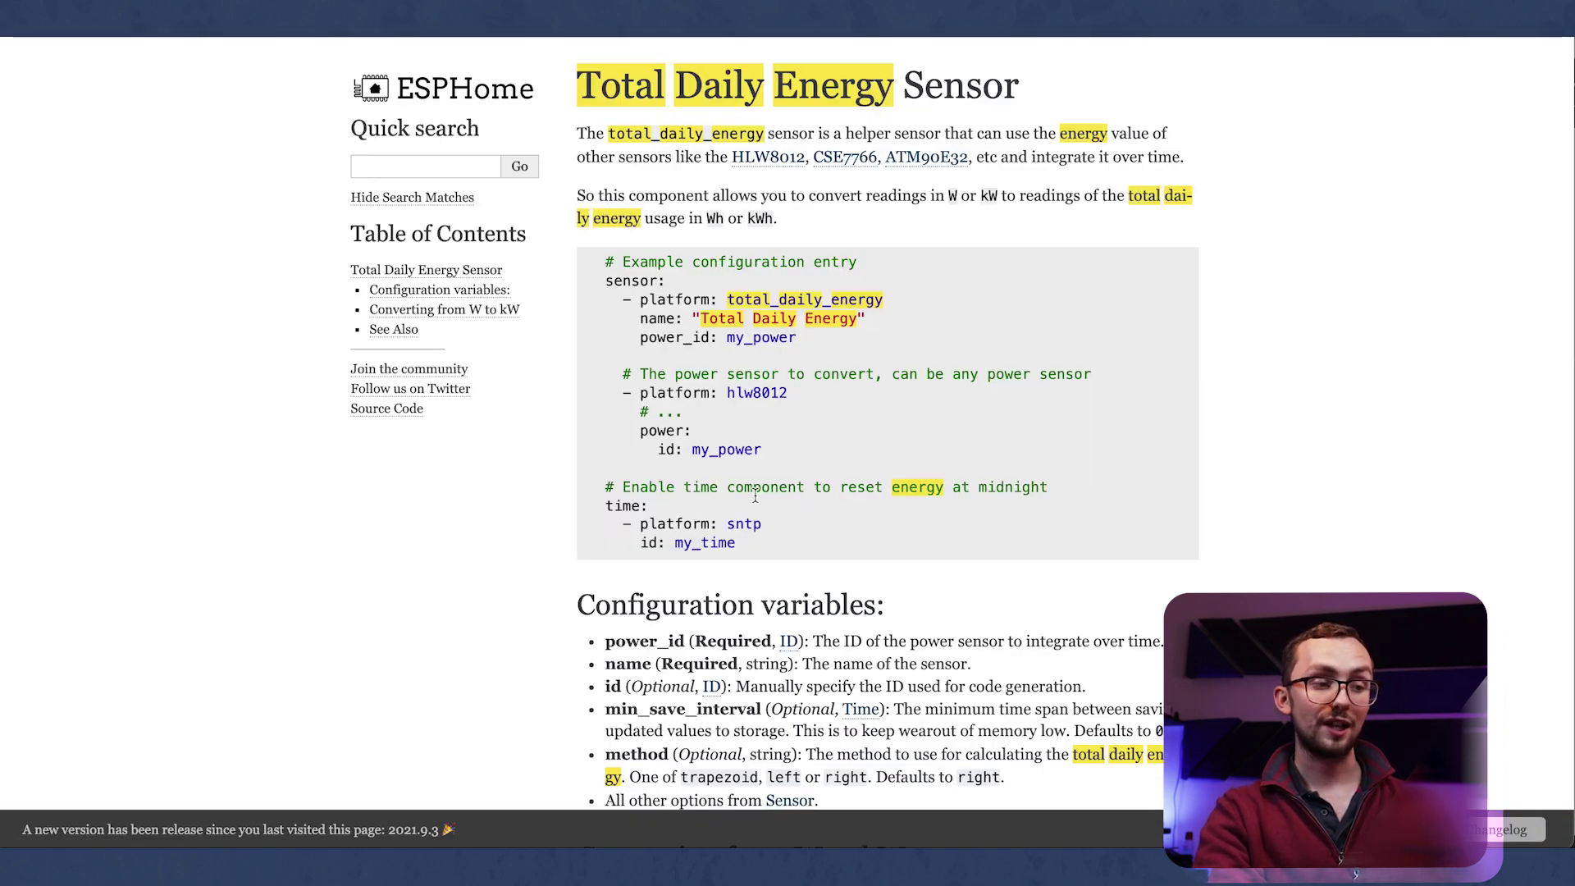
Paste the Total Daily Energy example into power.yaml and delete its hlw8012 power sensor block.
left_click_drag(763, 556, 571, 280)
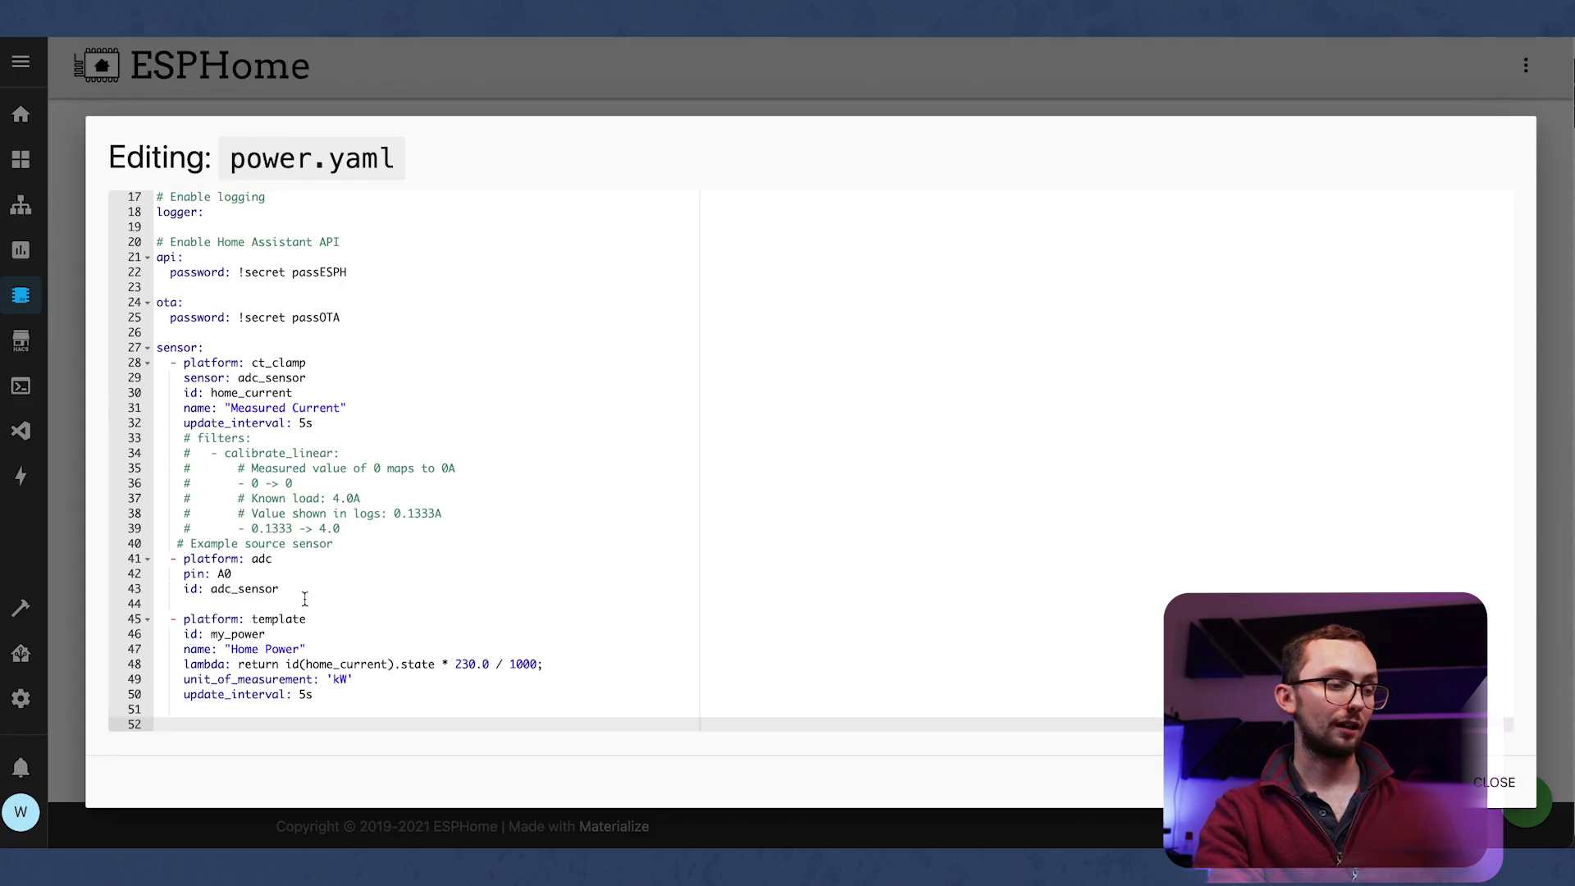
type("sensor:   - platform: total_daily_energy     name: \"Total Daily Energy\"     power_id: my_power    # The power sensor to convert, can be any power sensor   - platform: hlw8012     # ...     power:       id: my_power  # Enable time component to reset energy at midnight time:   - platform: sntp     id: my_time")
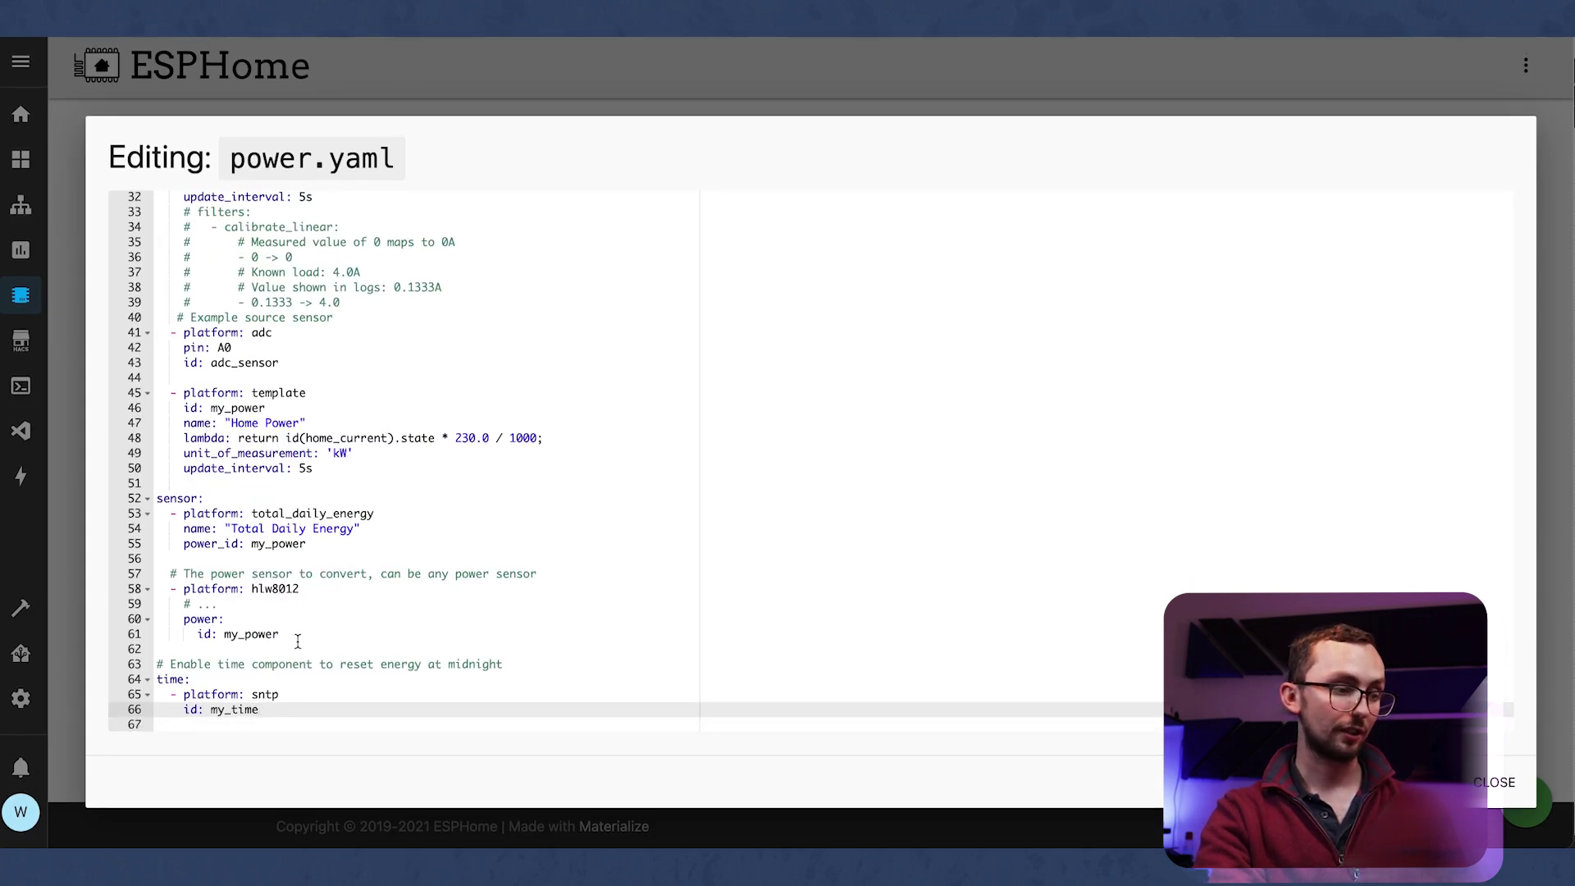
left_click_drag(295, 636, 139, 572)
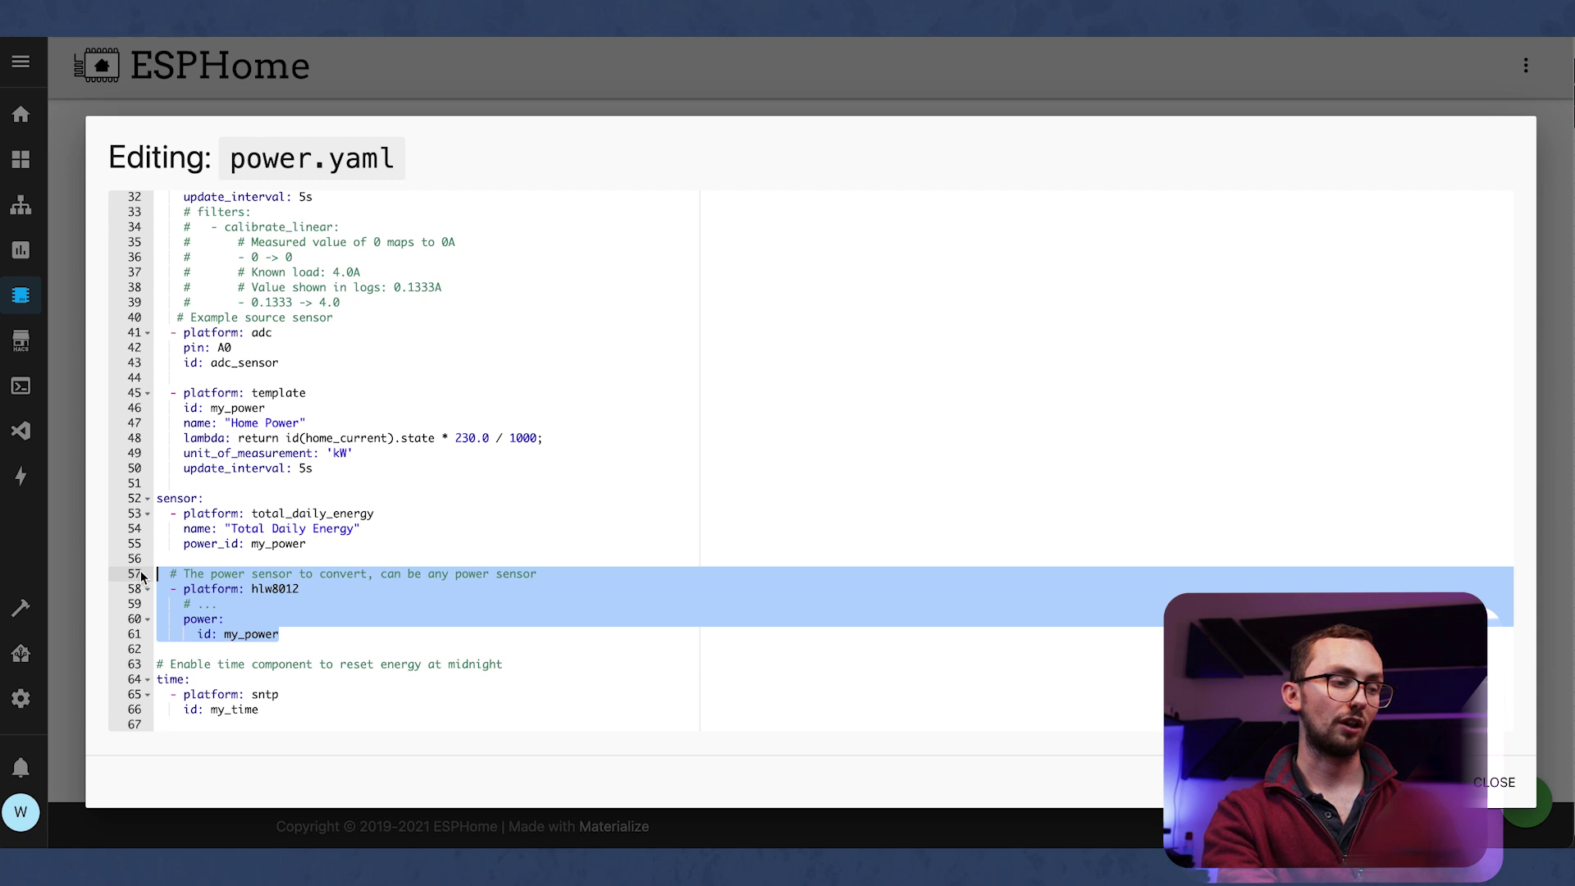
key("BackSpace")
key("BackSpace")
Remove the duplicate sensor: heading, confirm the energy sensor uses my_power, and save power.yaml.
left_click(140, 572)
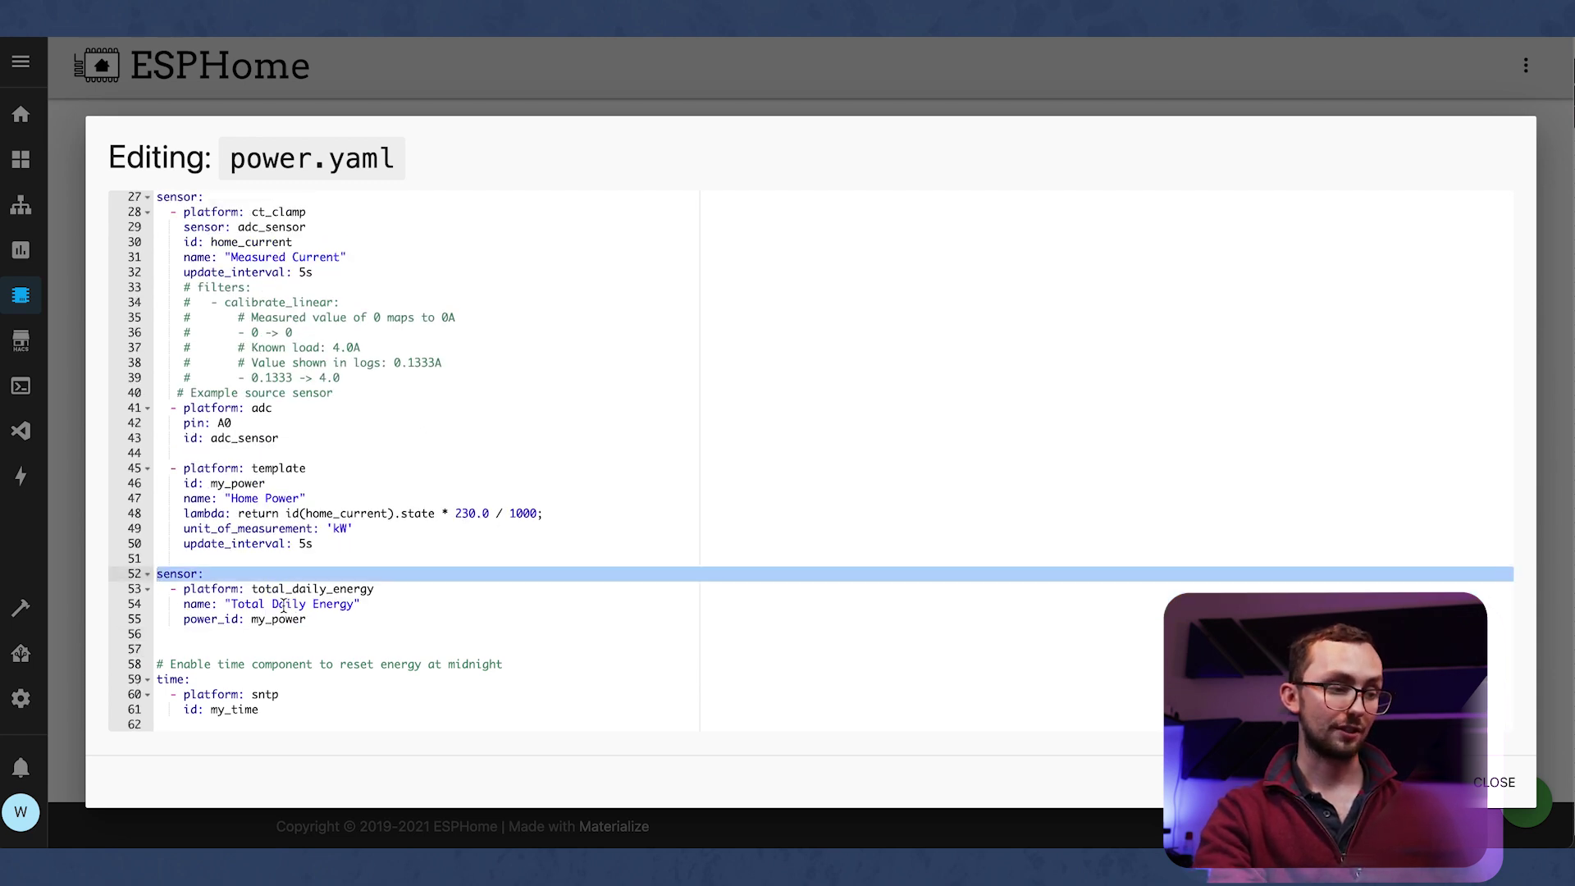
left_click_drag(308, 620, 276, 619)
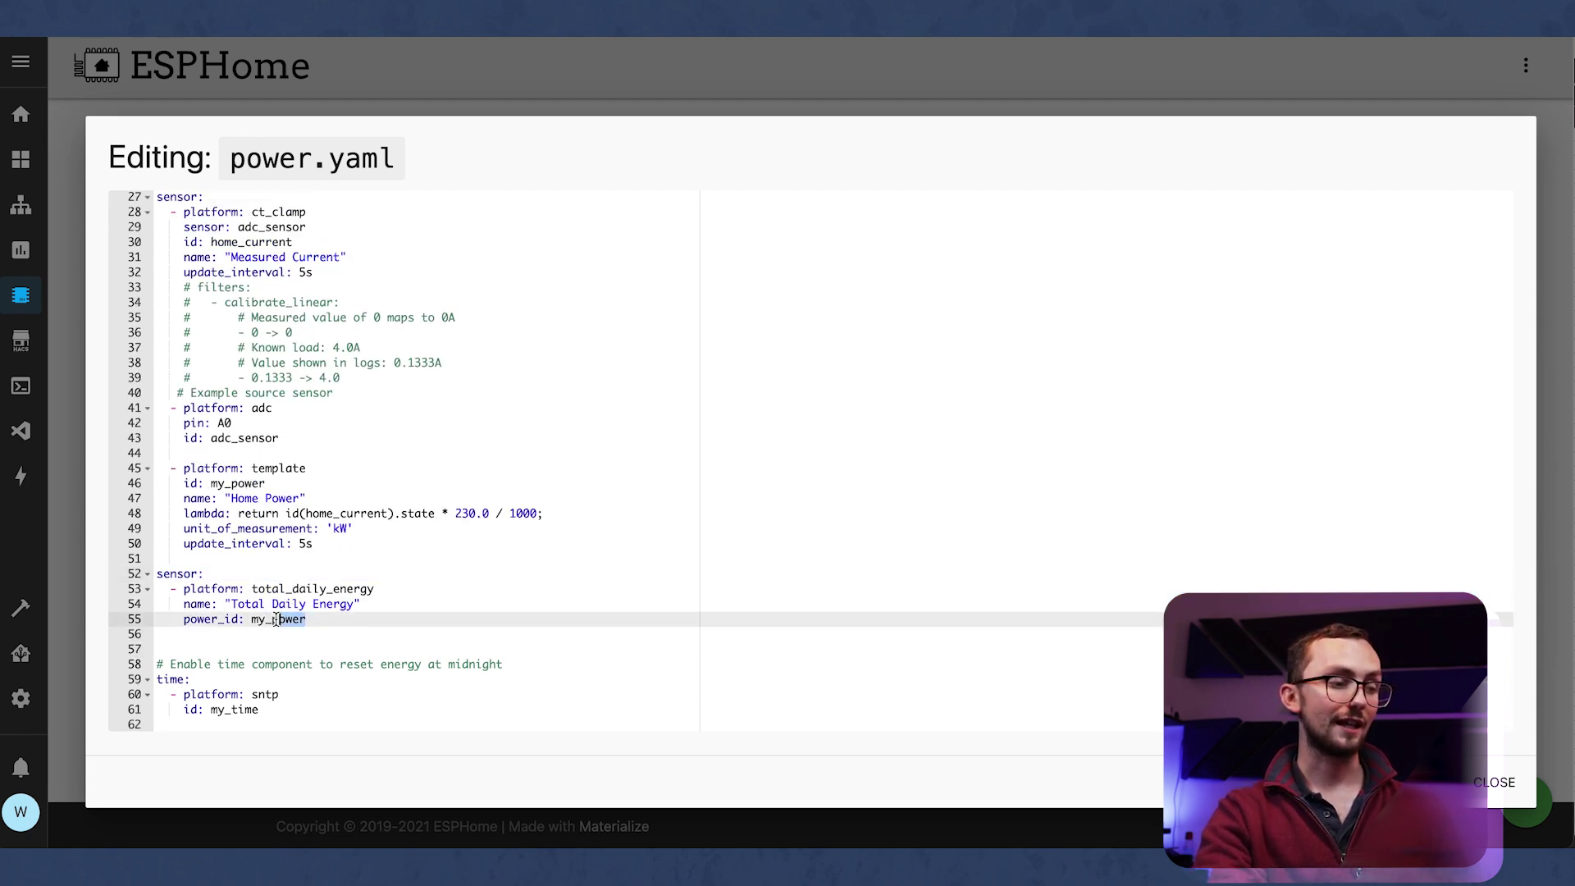
double_click(277, 619)
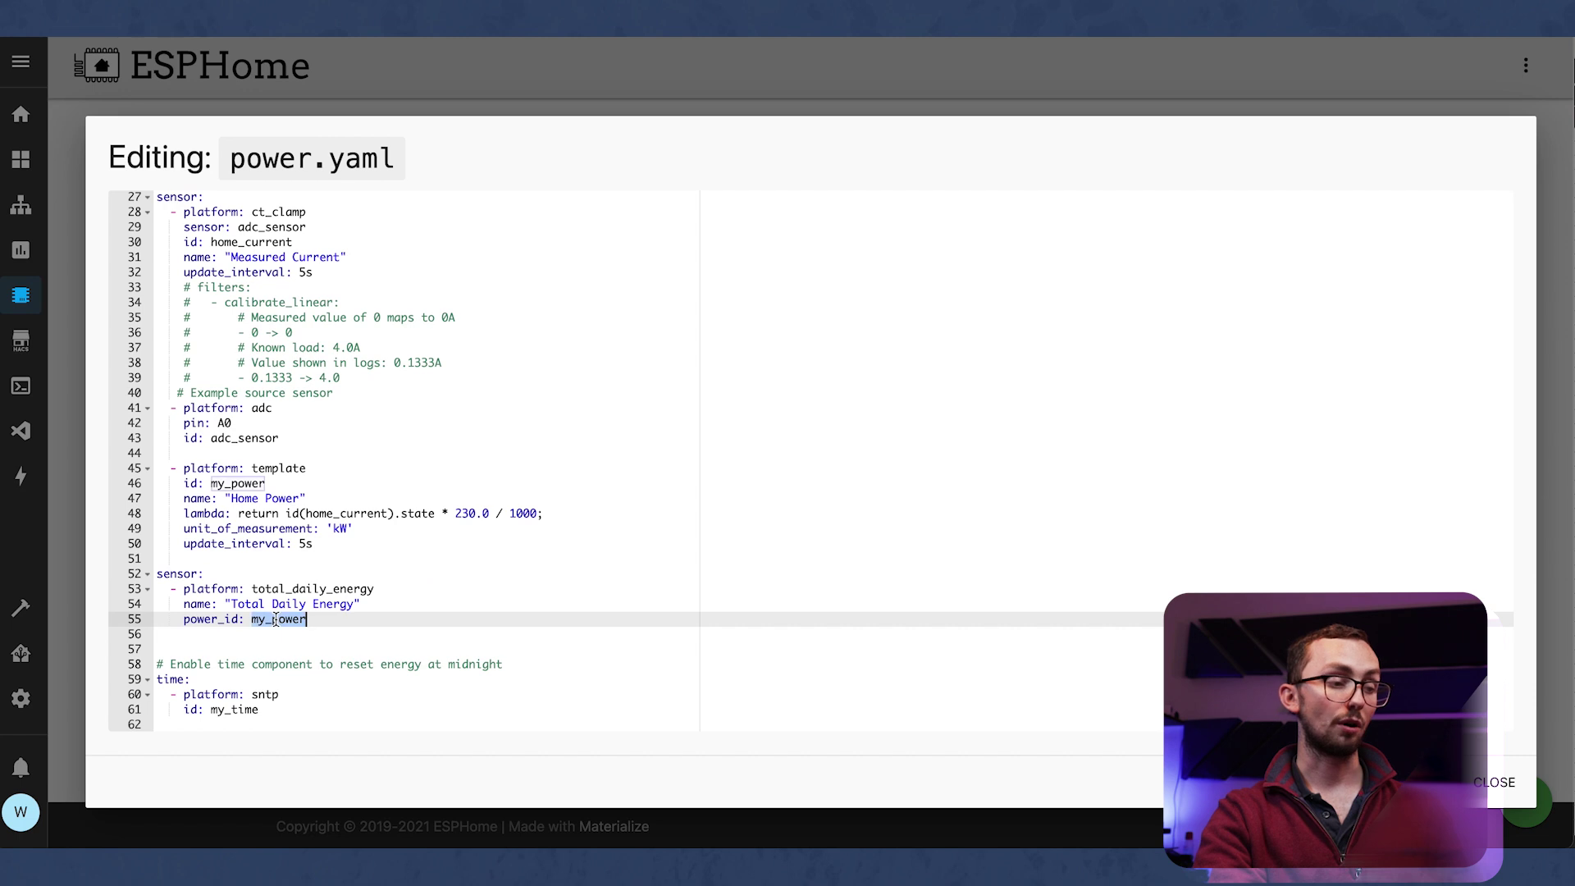
left_click(215, 484)
left_click(303, 573)
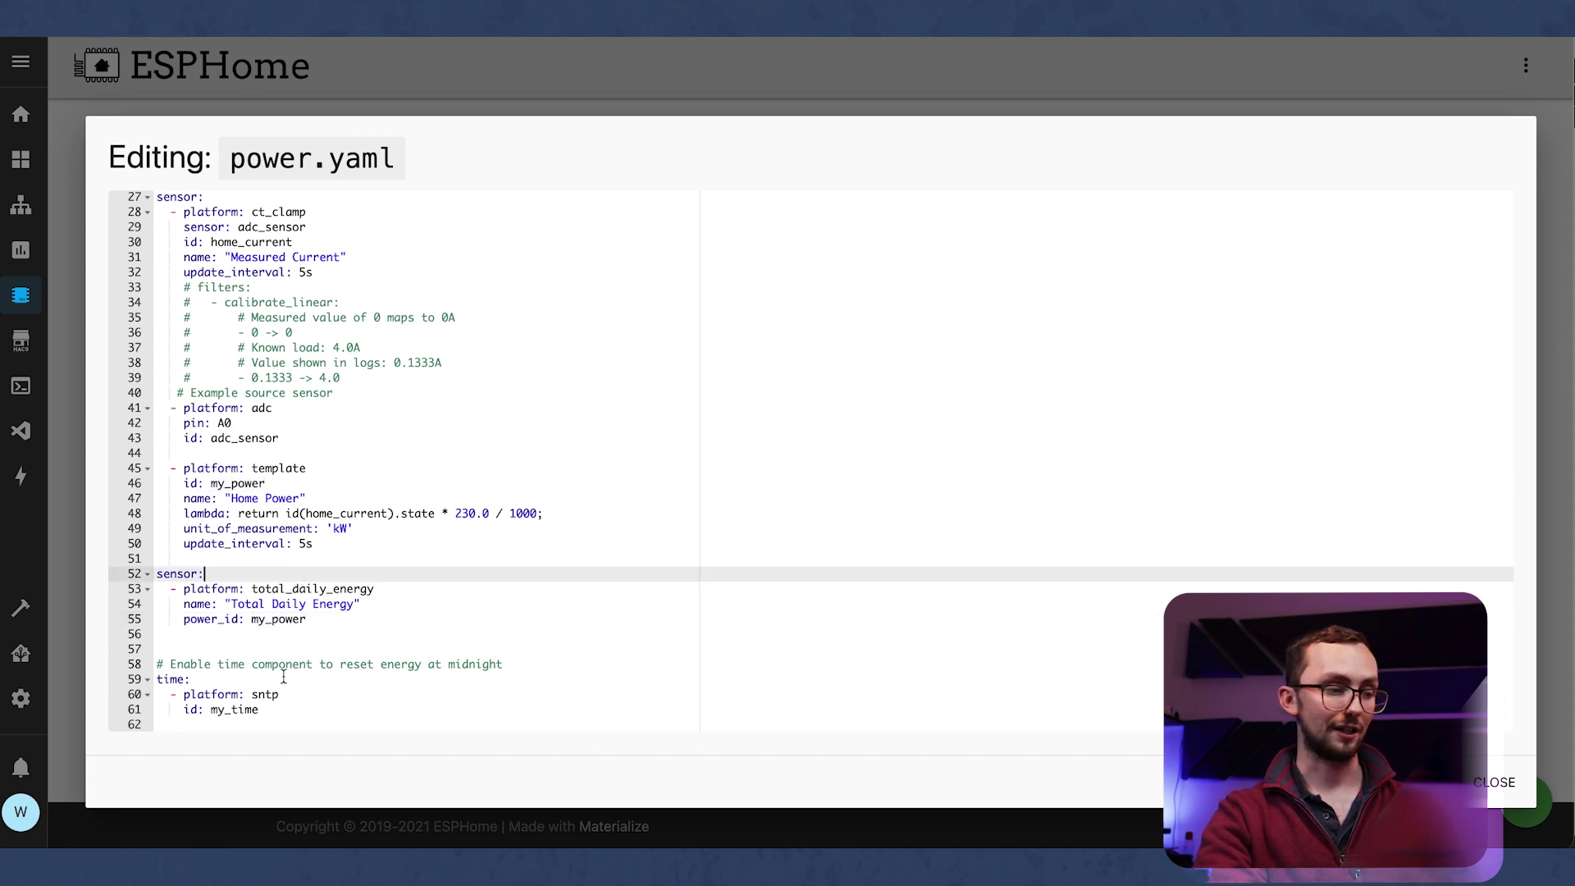
left_click_drag(205, 573, 156, 544)
left_click(203, 573)
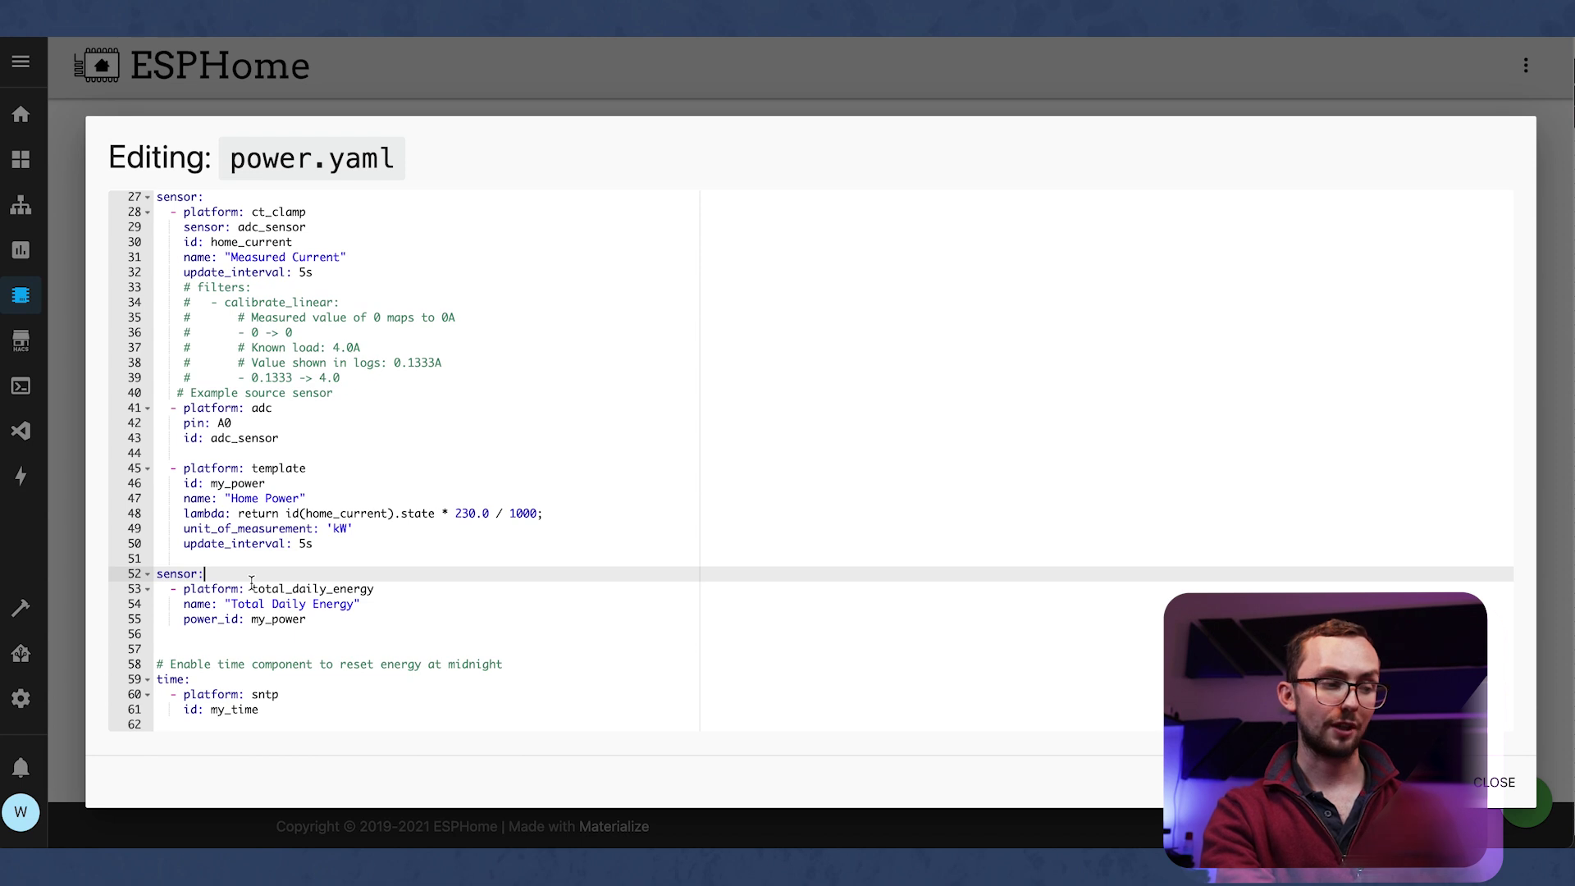
key("BackSpace")
key("BackSpace")
key("BackSpace")
key("BackSpace")
key("BackSpace")
key("BackSpace")
key("BackSpace")
key("BackSpace")
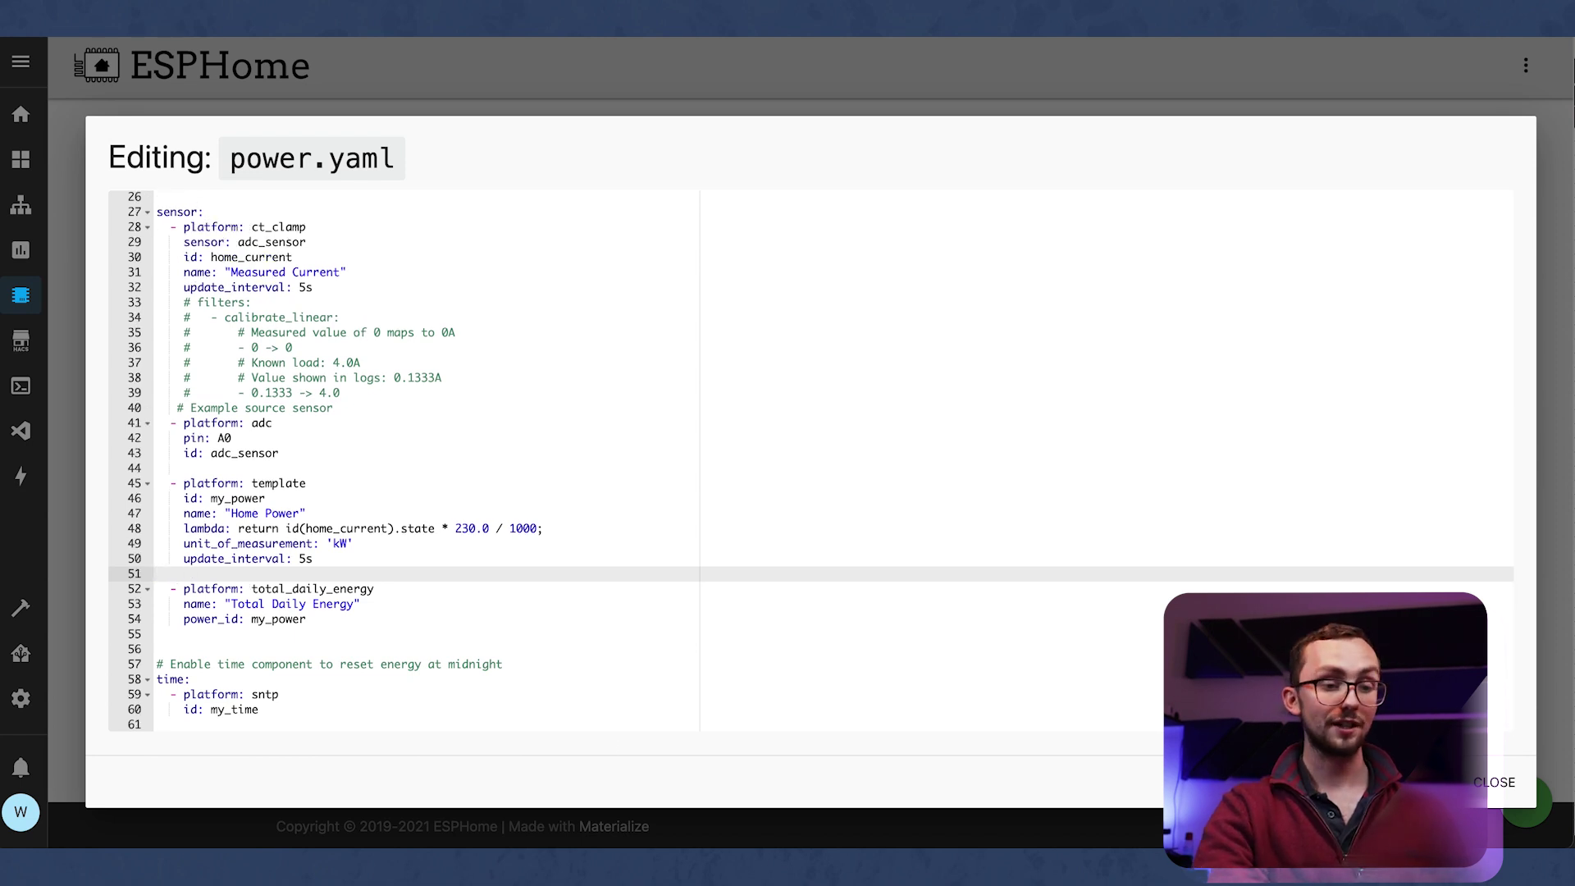
left_click(492, 650)
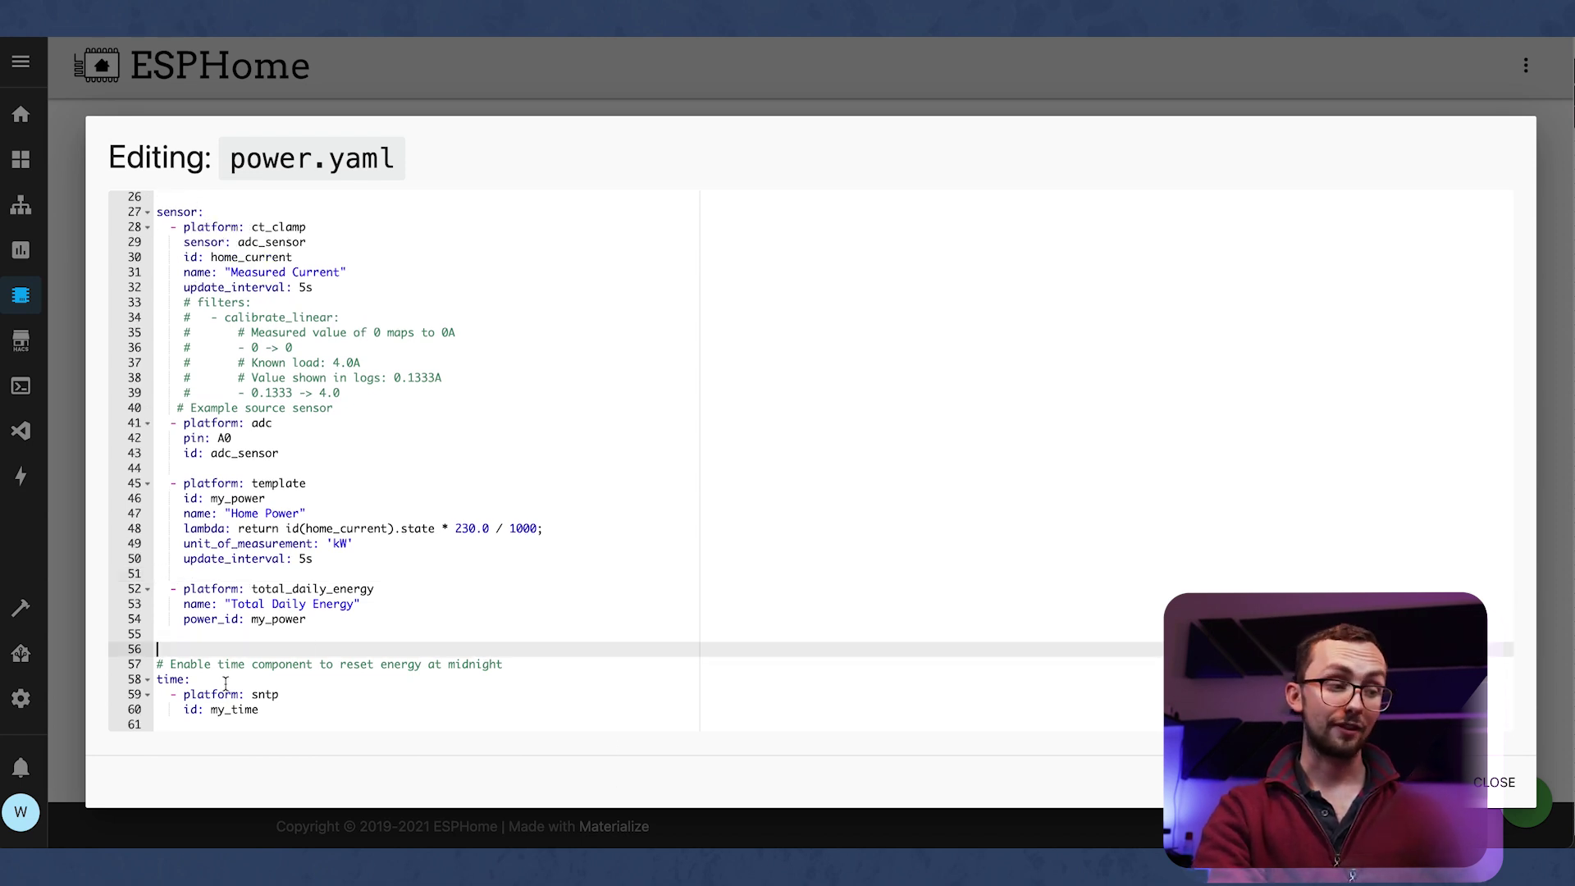
left_click(226, 708)
left_click(276, 723)
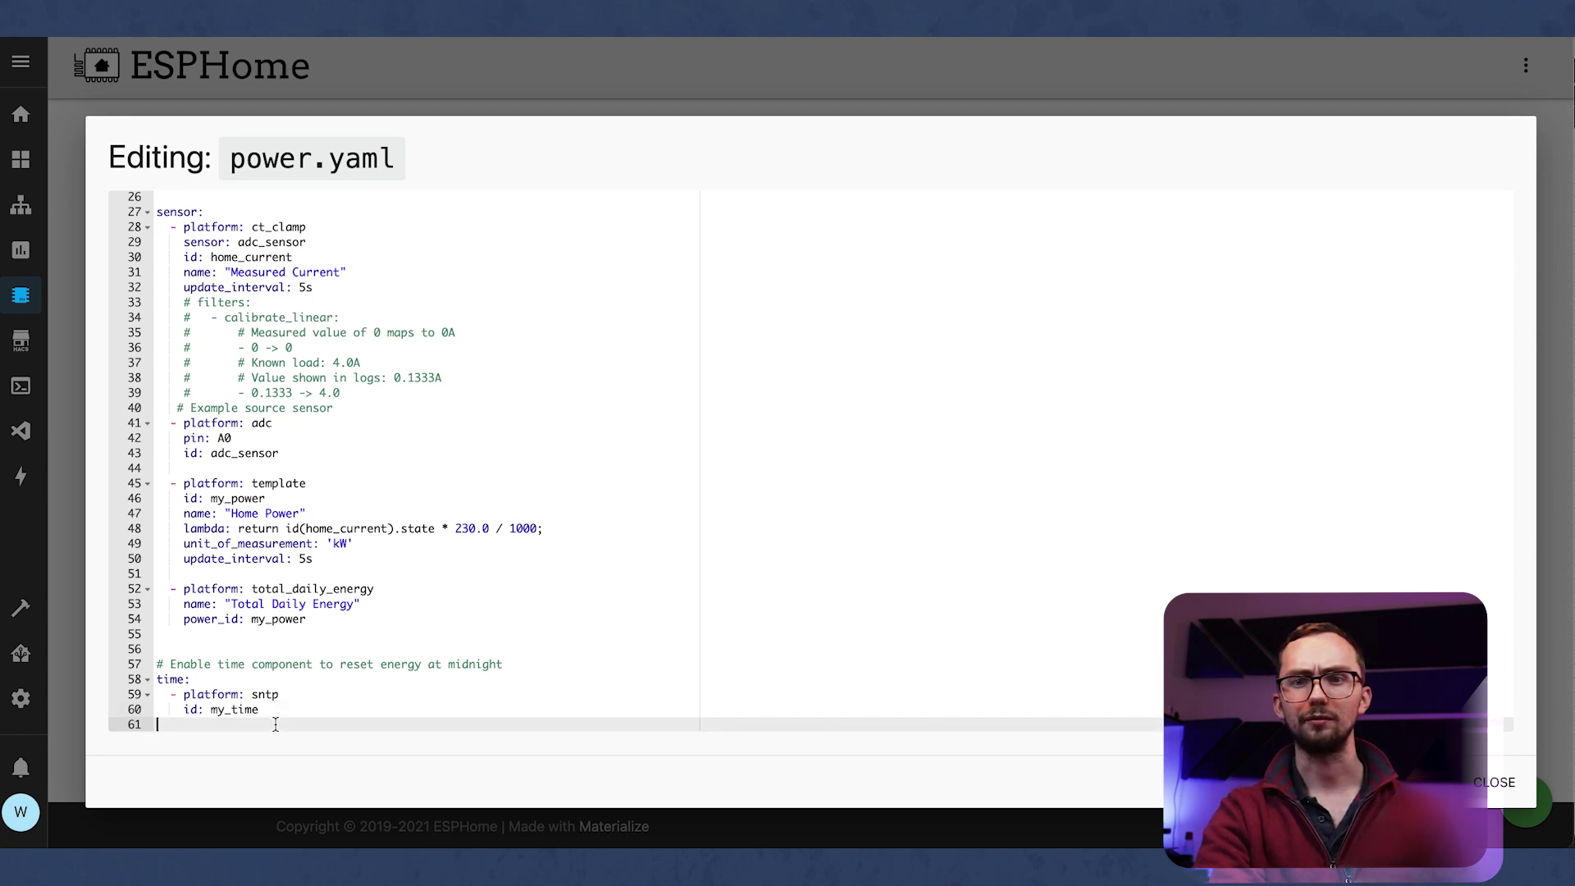
key("ctrl+s")
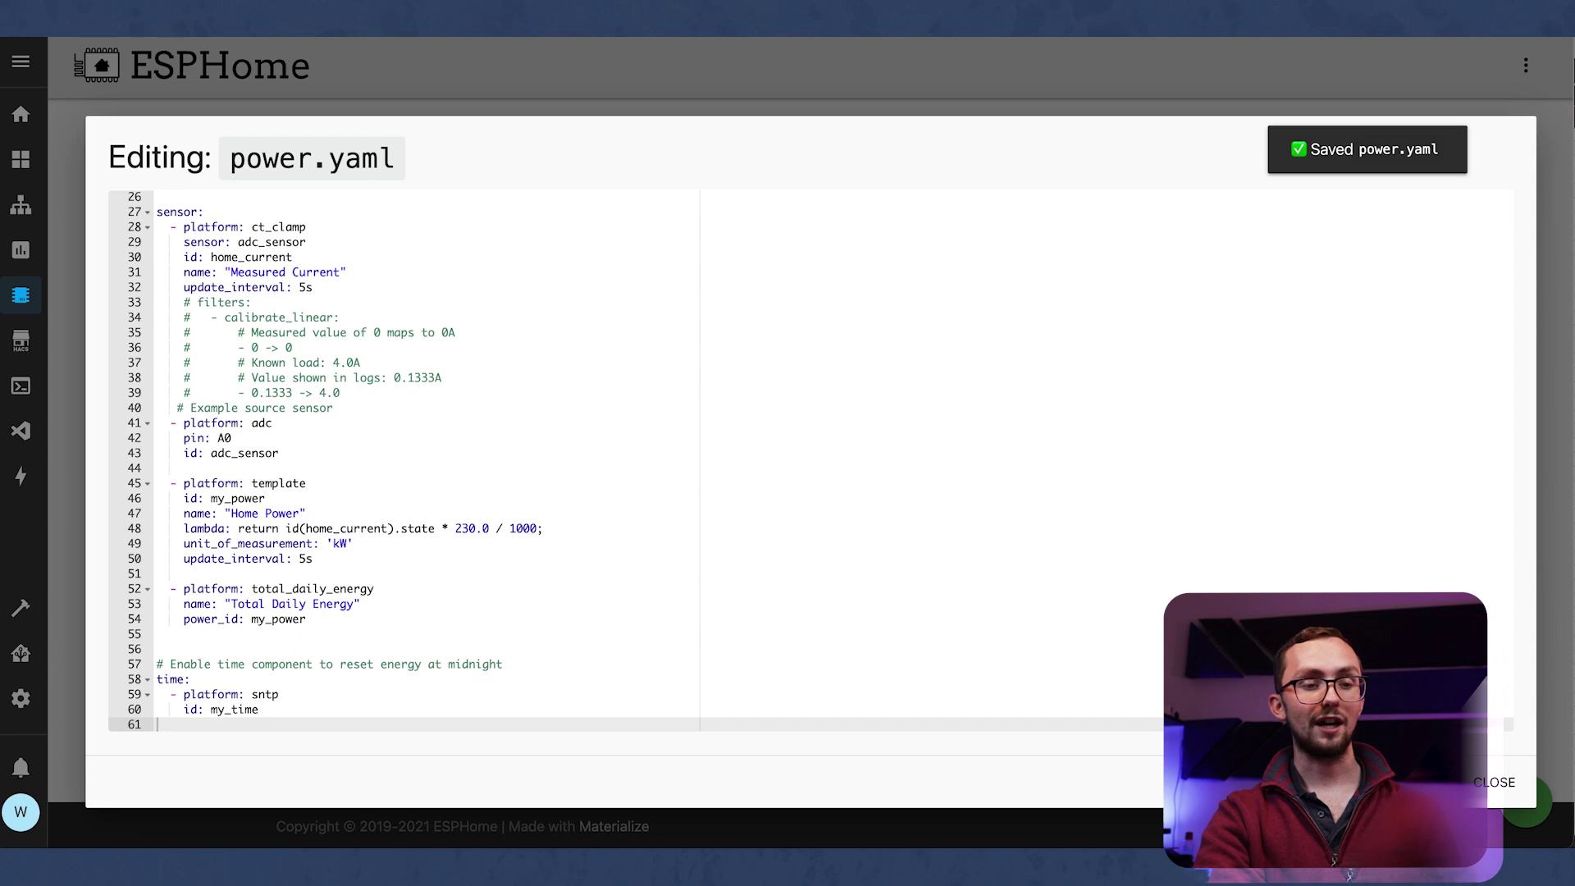
Close the editor and install the updated power configuration, downloading the power.bin firmware.
left_click(1415, 781)
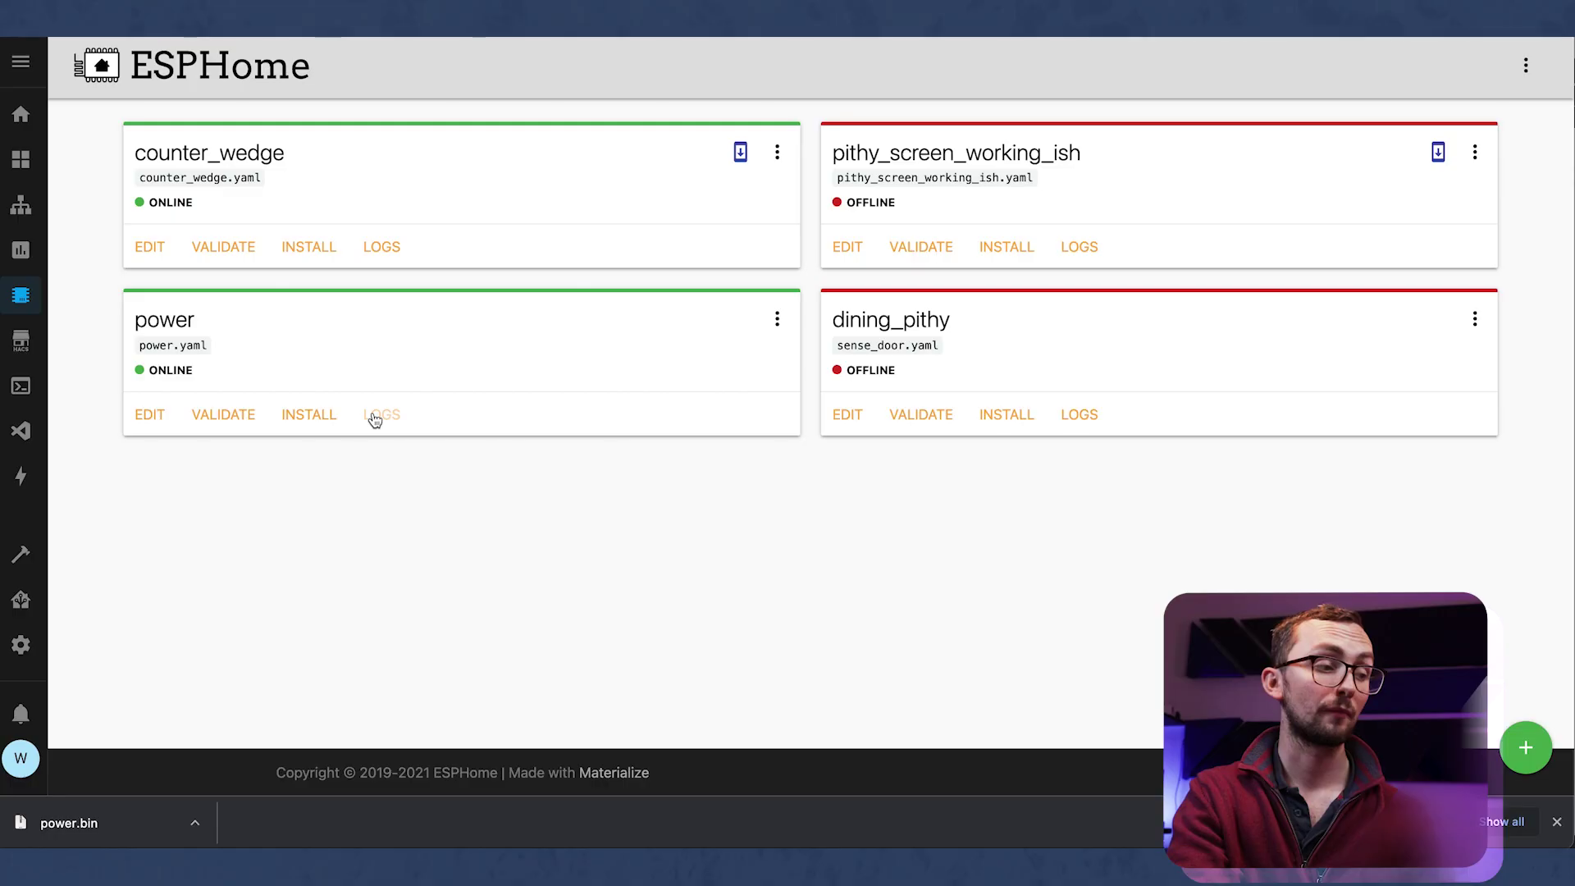
View the power device's logs wirelessly and pick out the baseline current reading of 0.00004 A.
left_click(375, 417)
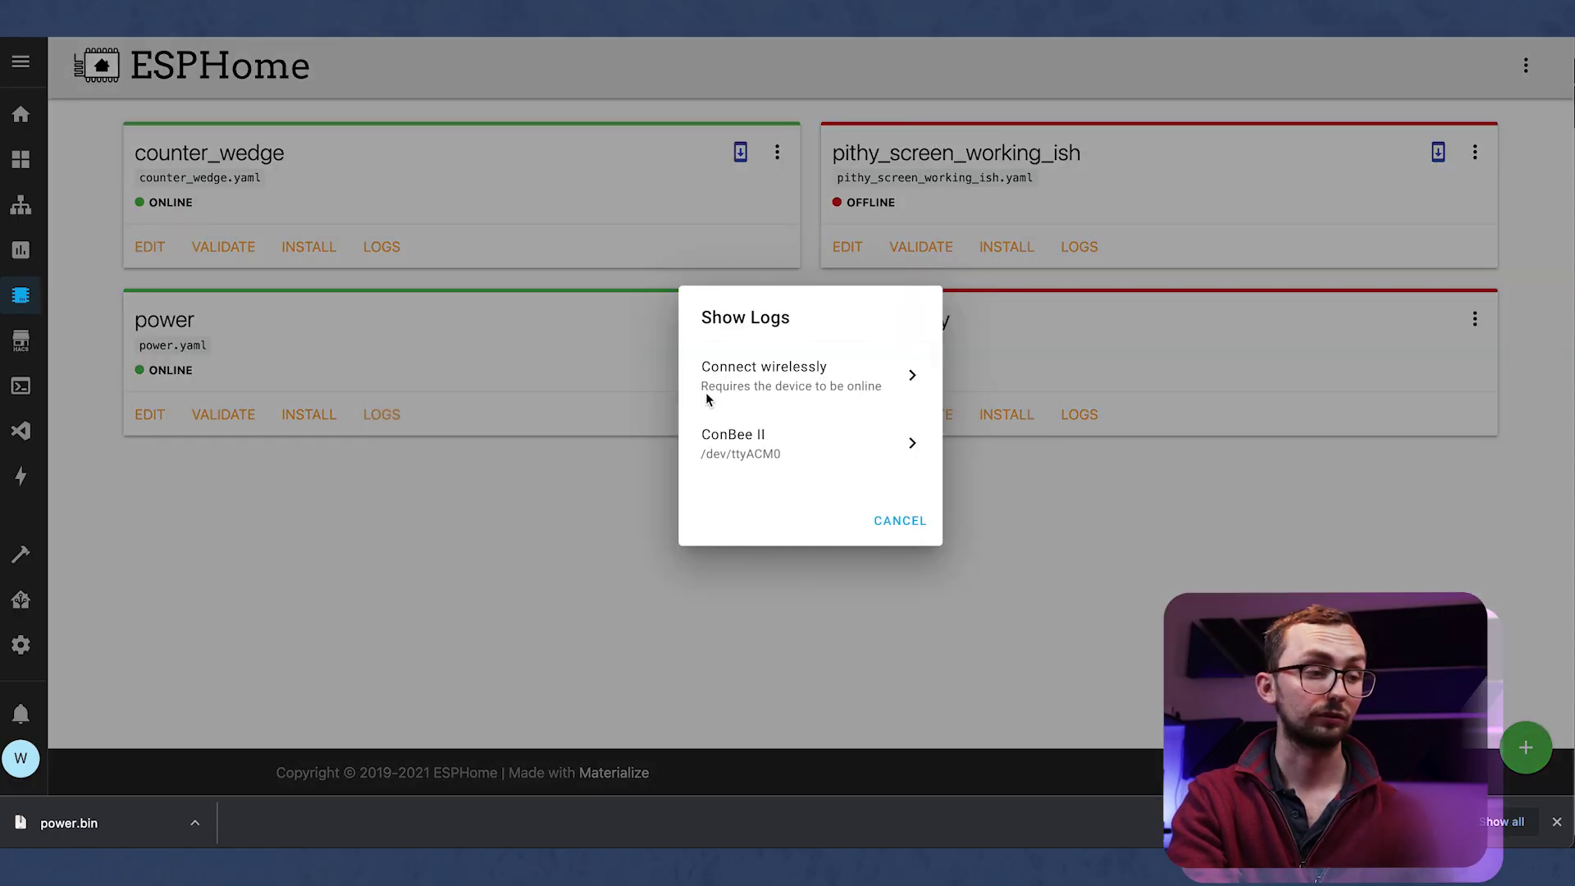
left_click(787, 393)
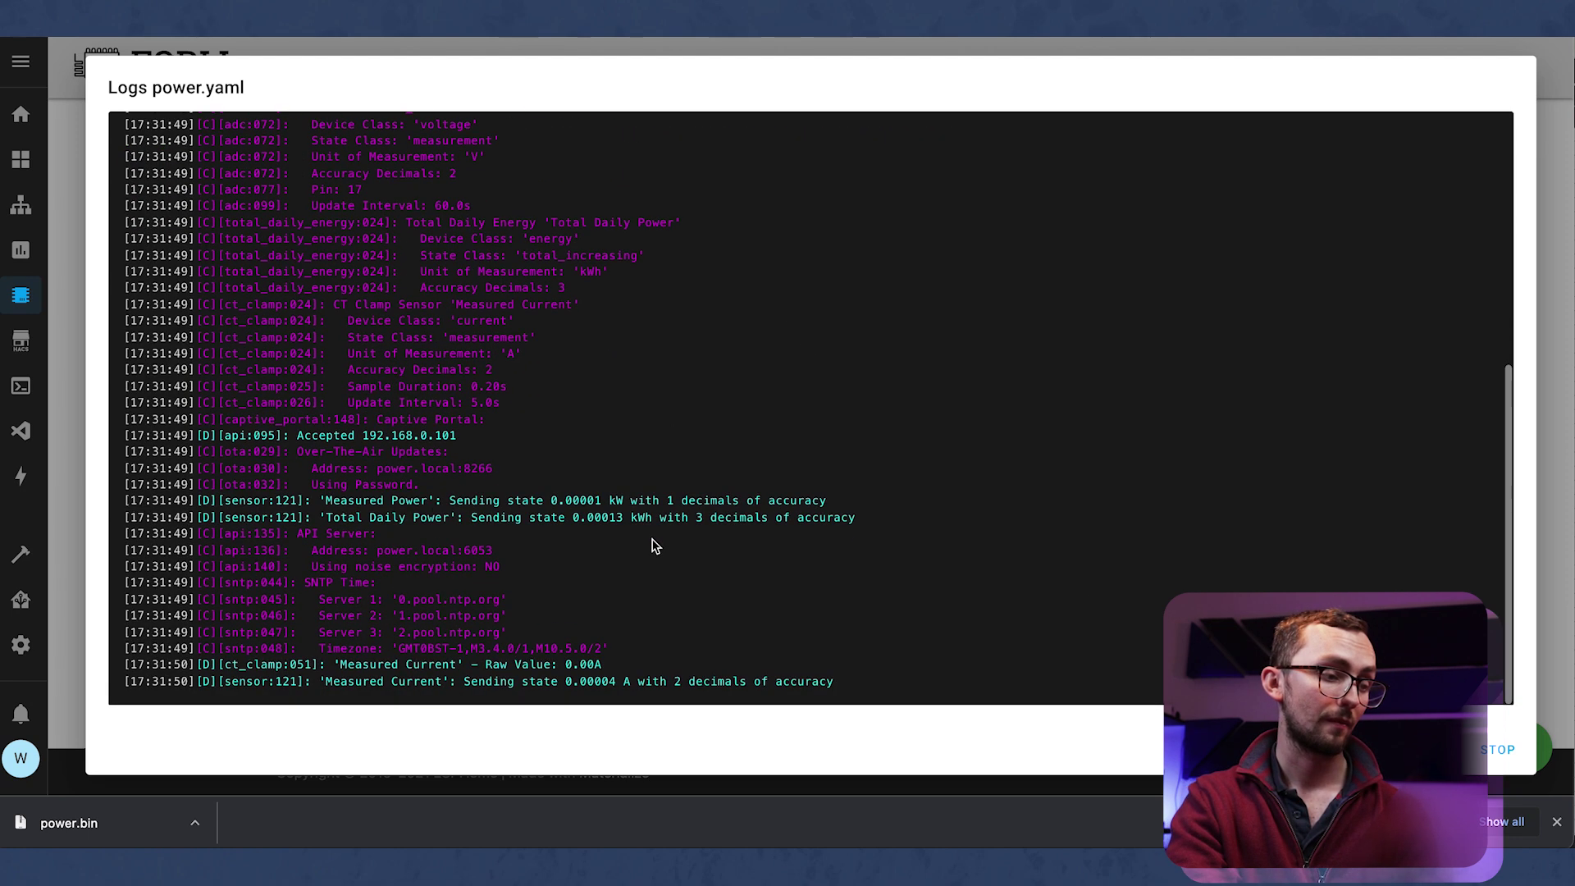
left_click_drag(594, 680, 686, 682)
left_click(756, 682)
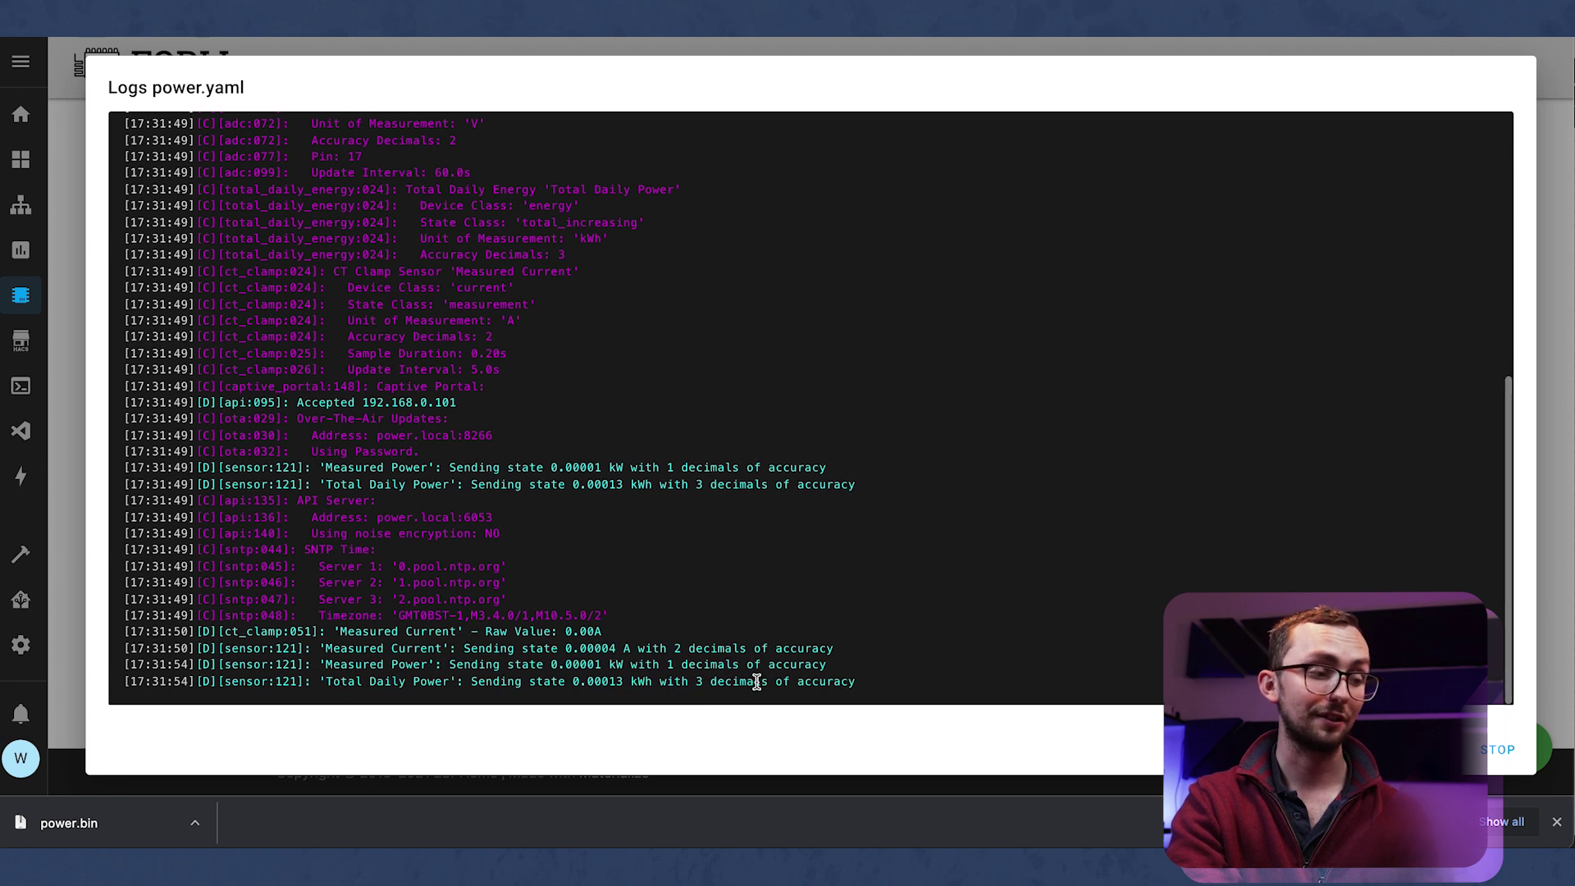
double_click(576, 650)
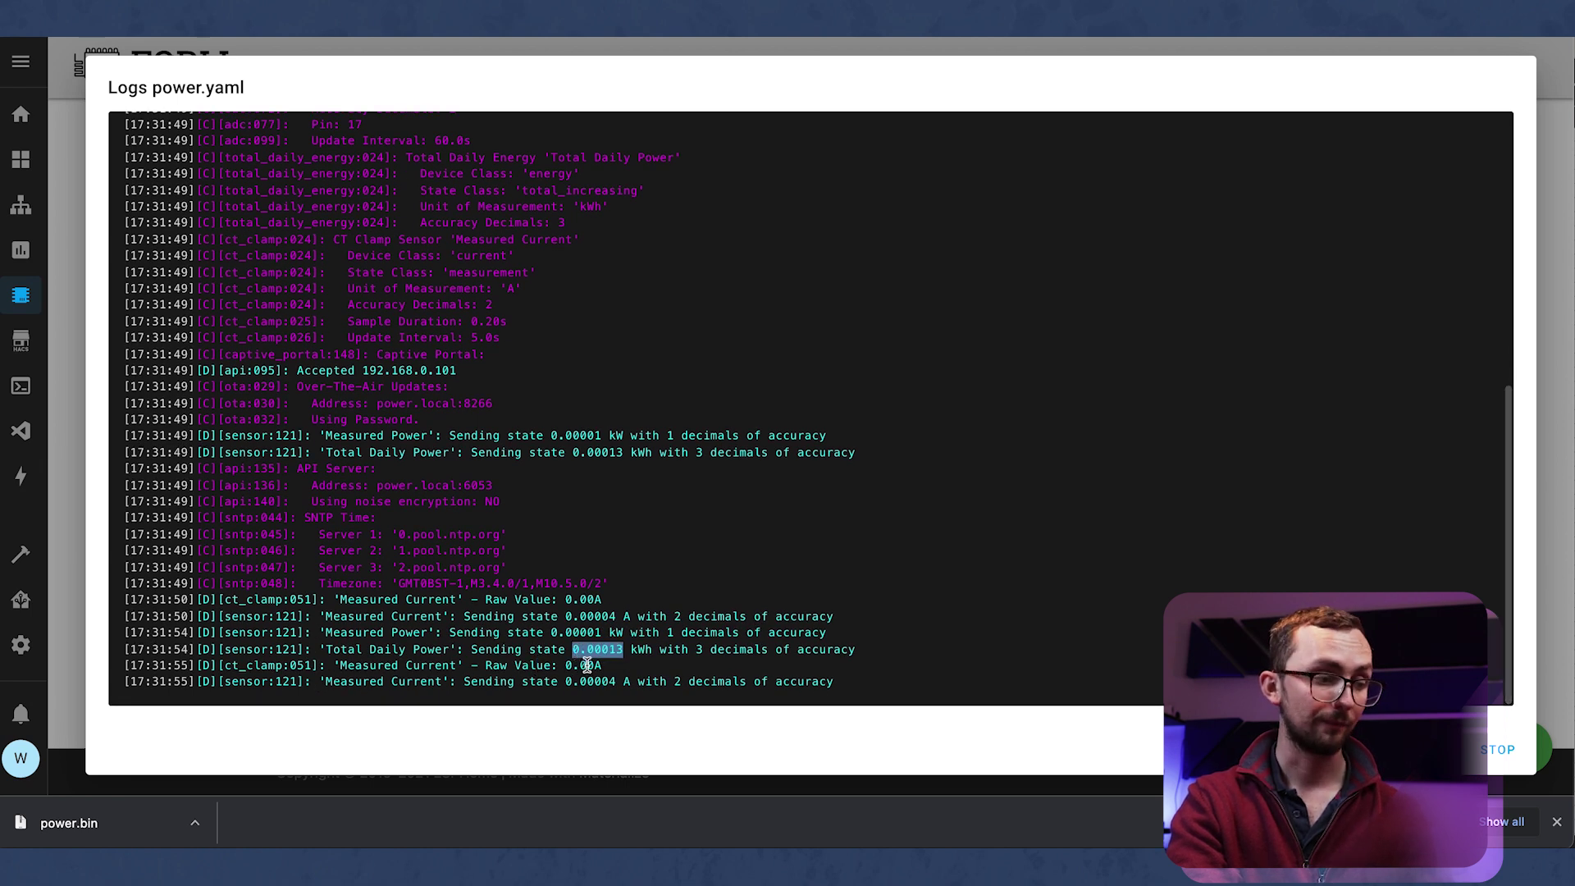
double_click(604, 681)
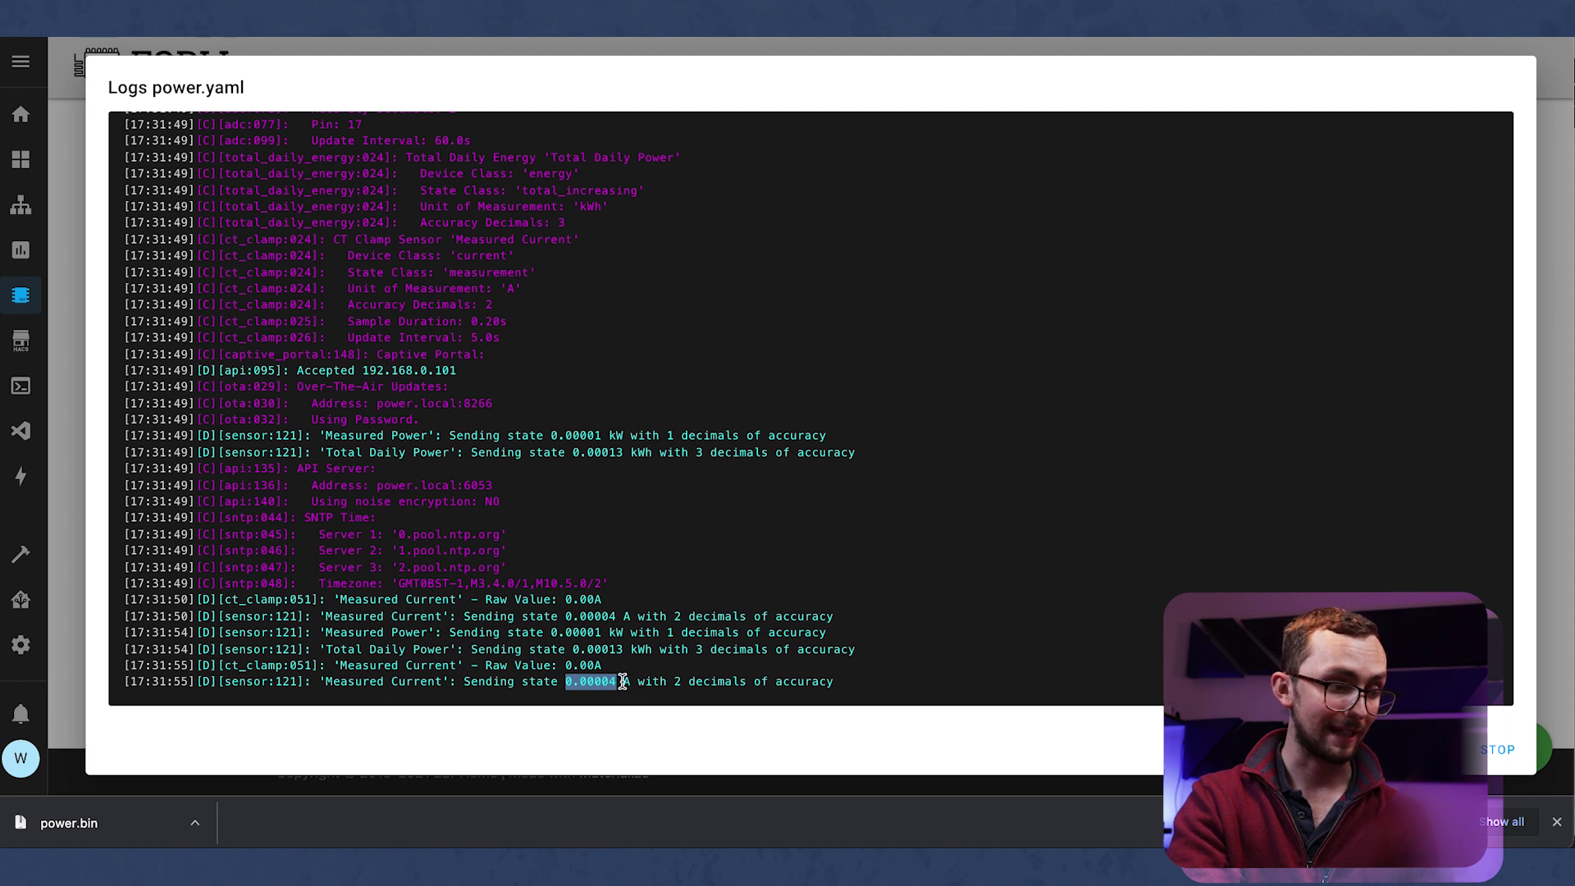
left_click(615, 652)
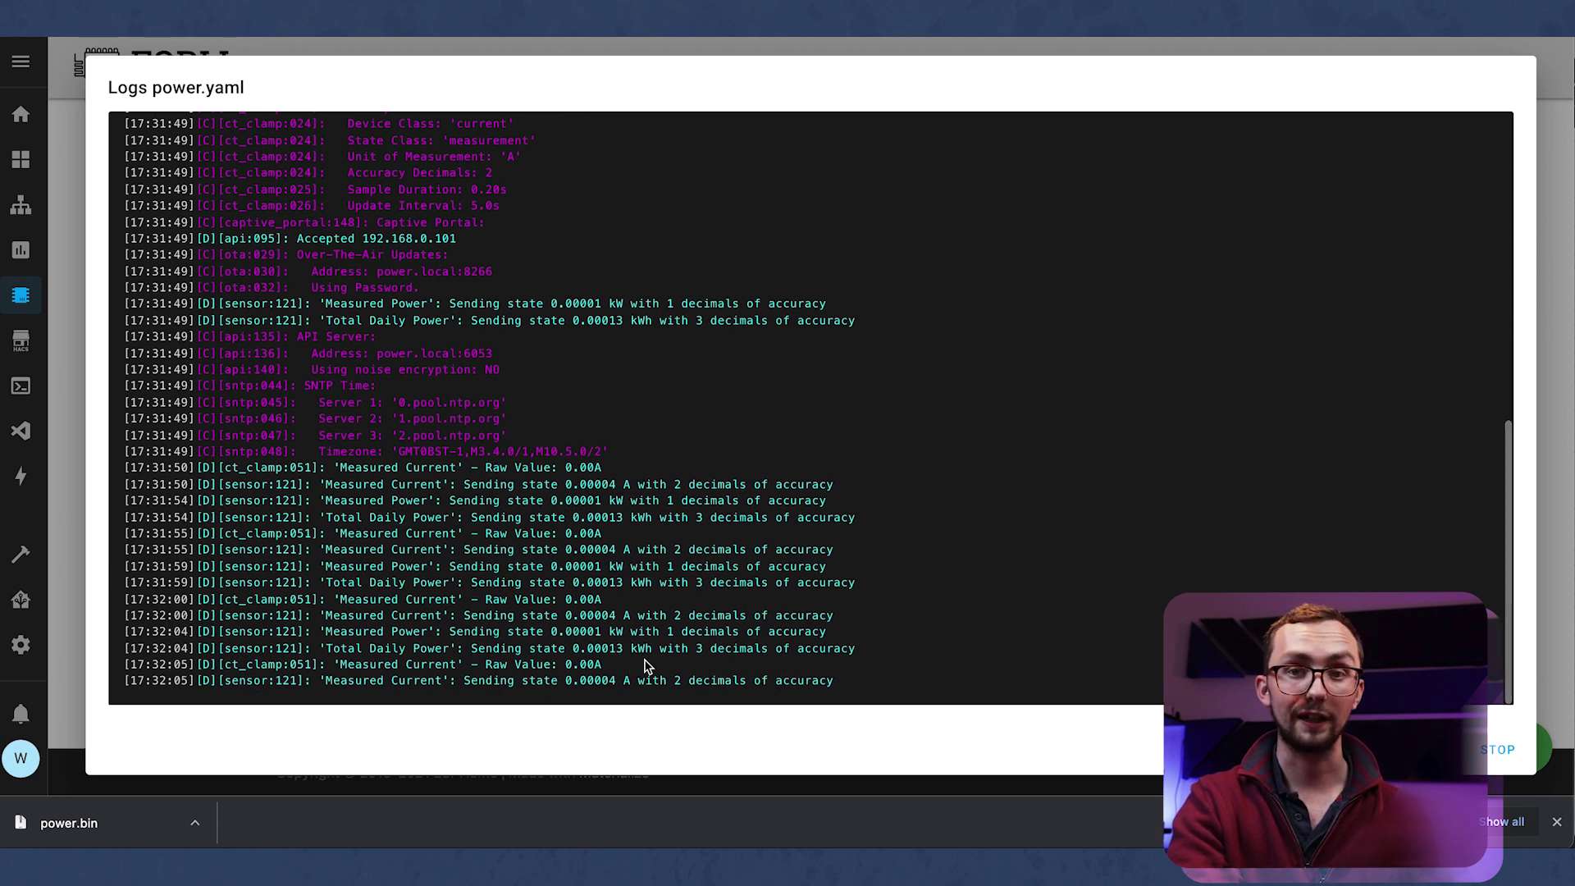
left_click_drag(623, 674, 541, 648)
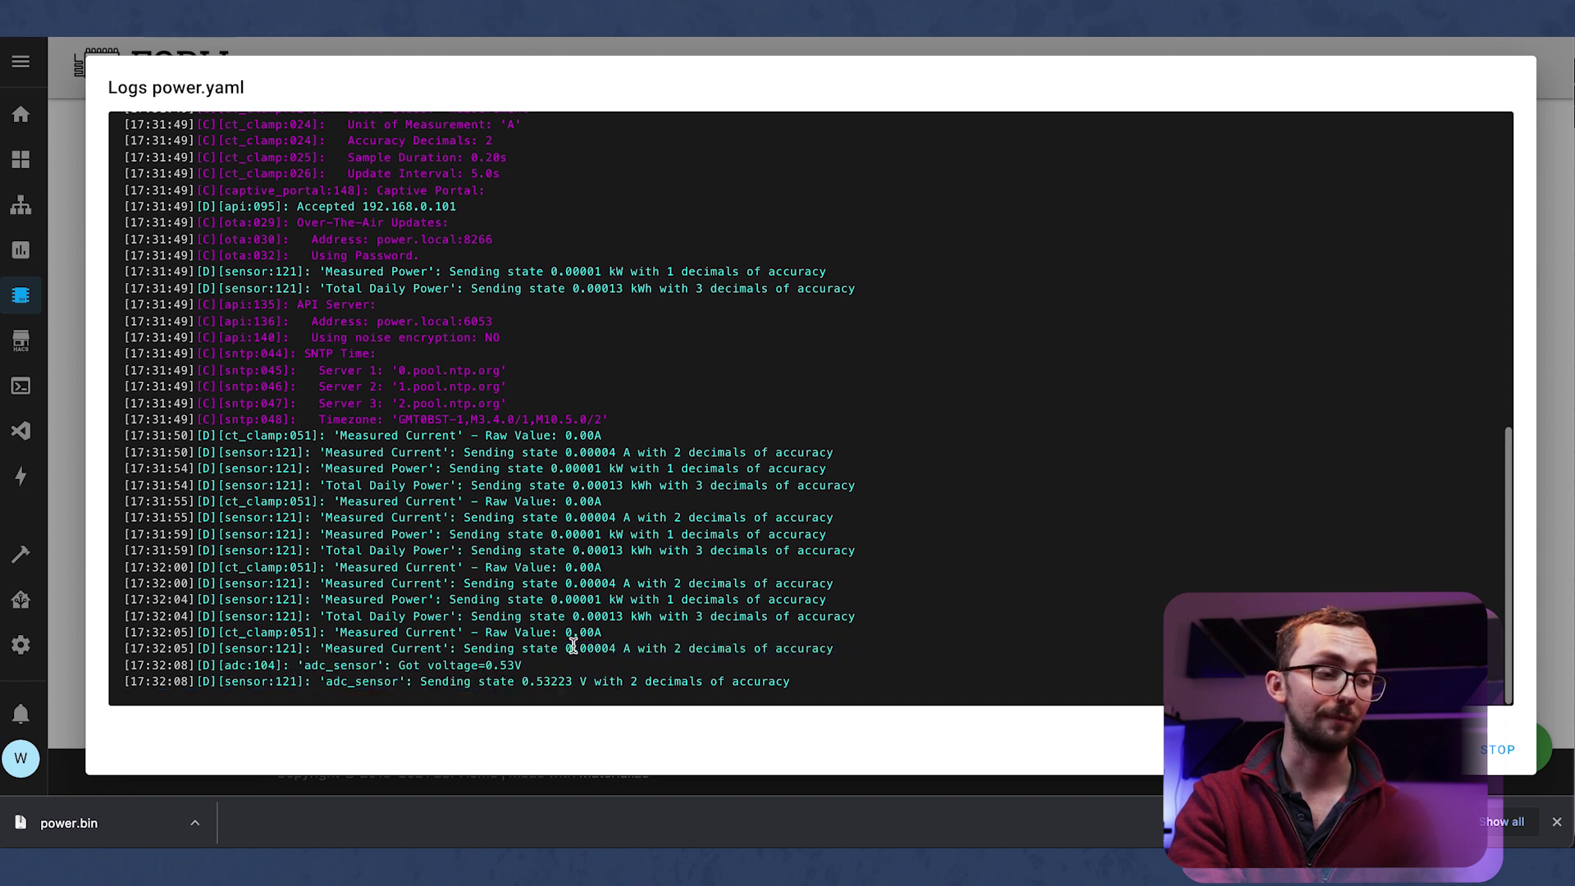
double_click(574, 645)
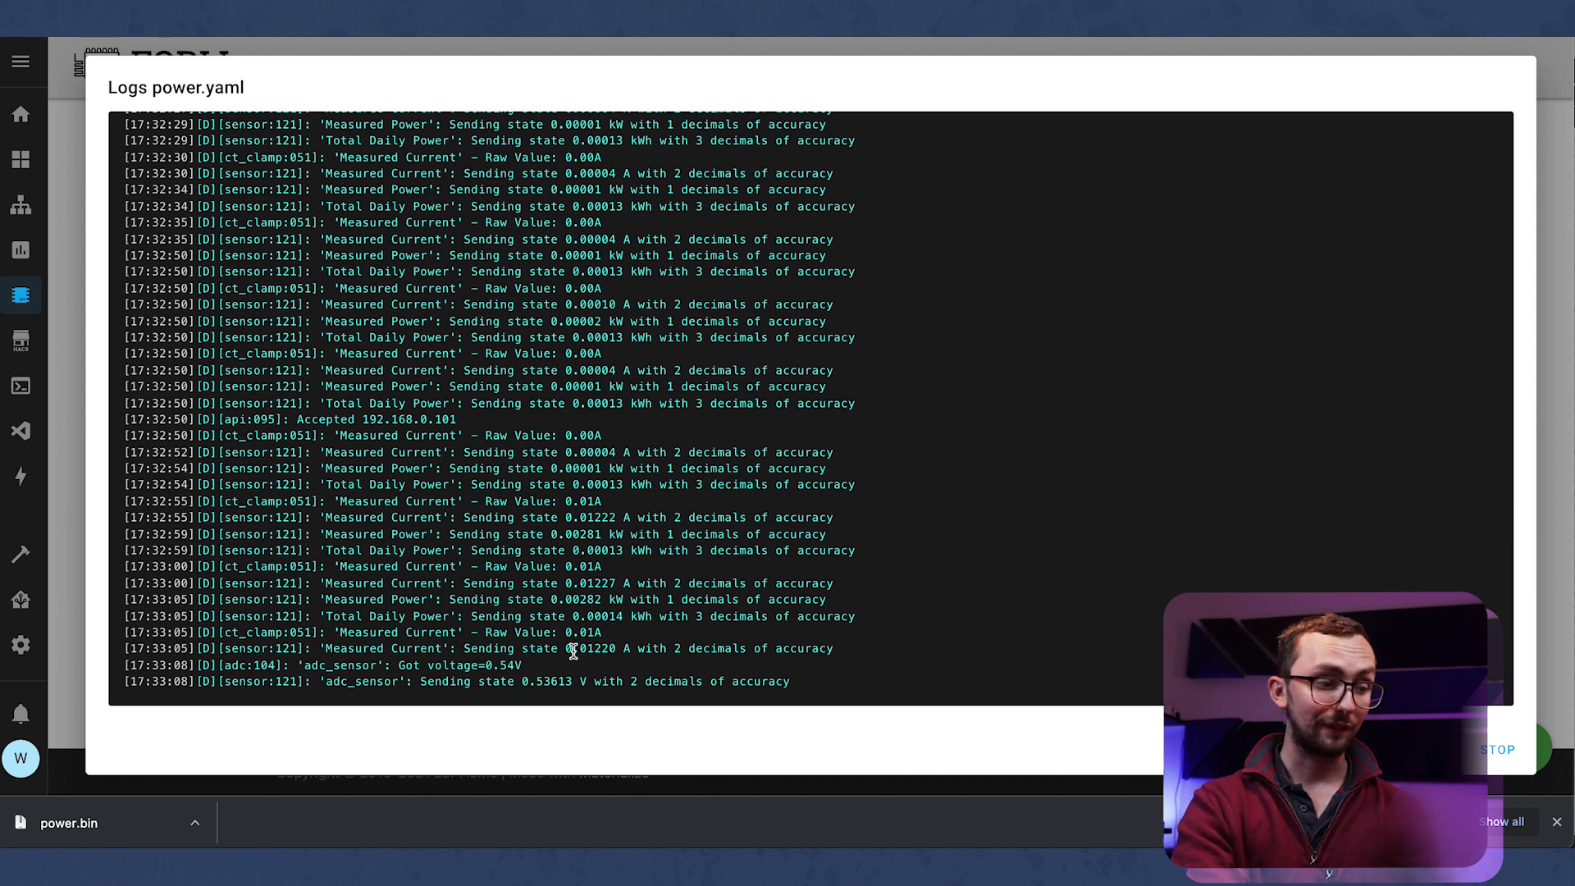
Highlight the loaded current reading of 0.01229 A and daily energy 0.00015 in the log.
left_click_drag(586, 651, 566, 649)
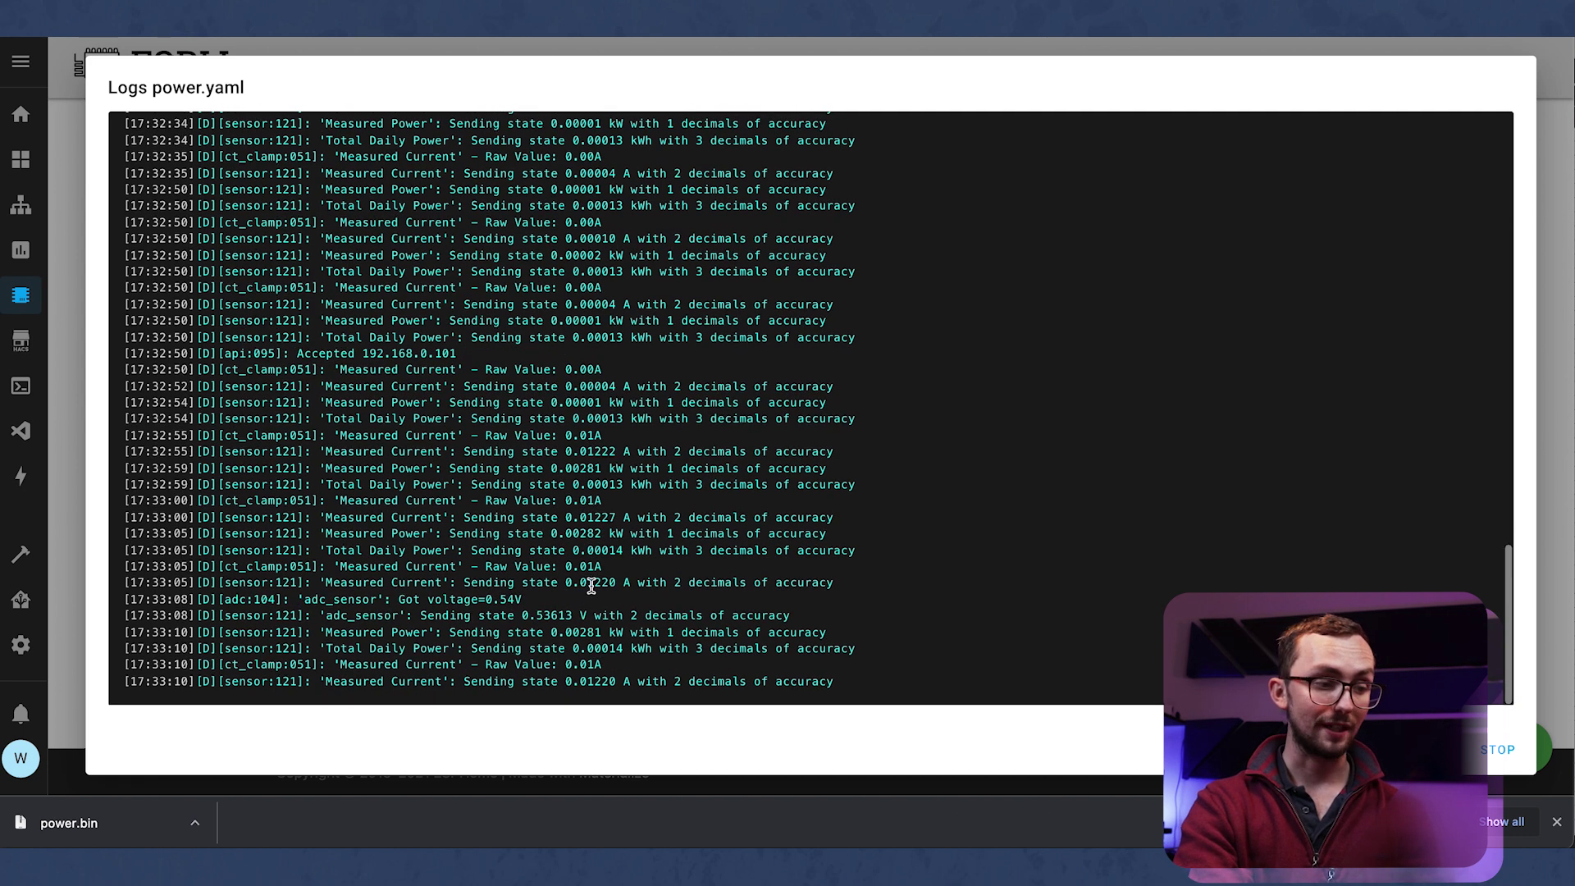
left_click_drag(587, 583, 607, 582)
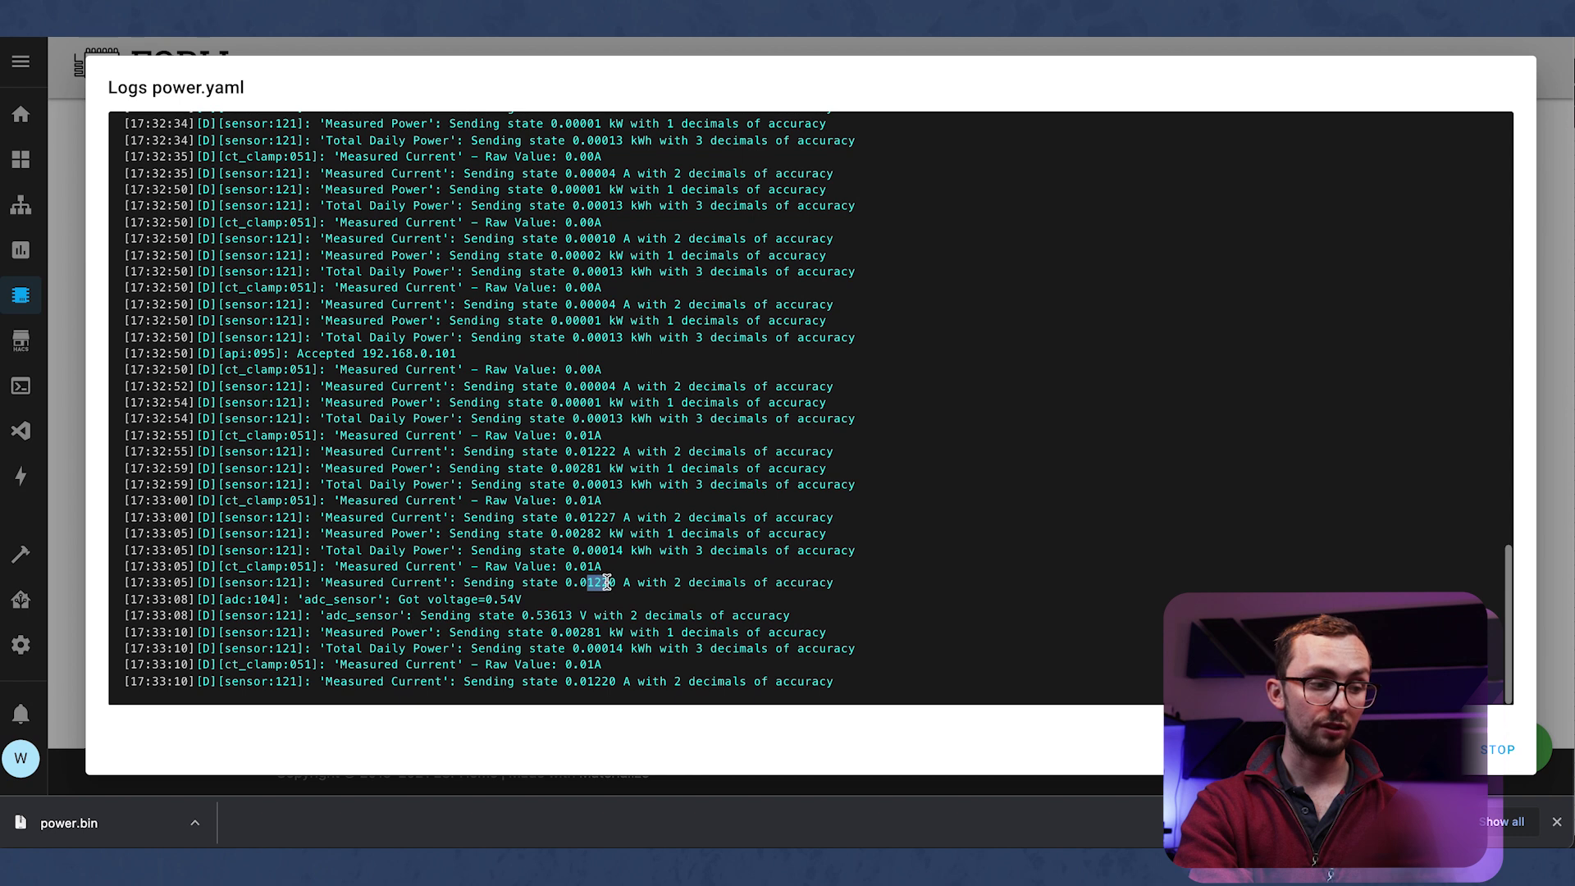
double_click(598, 680)
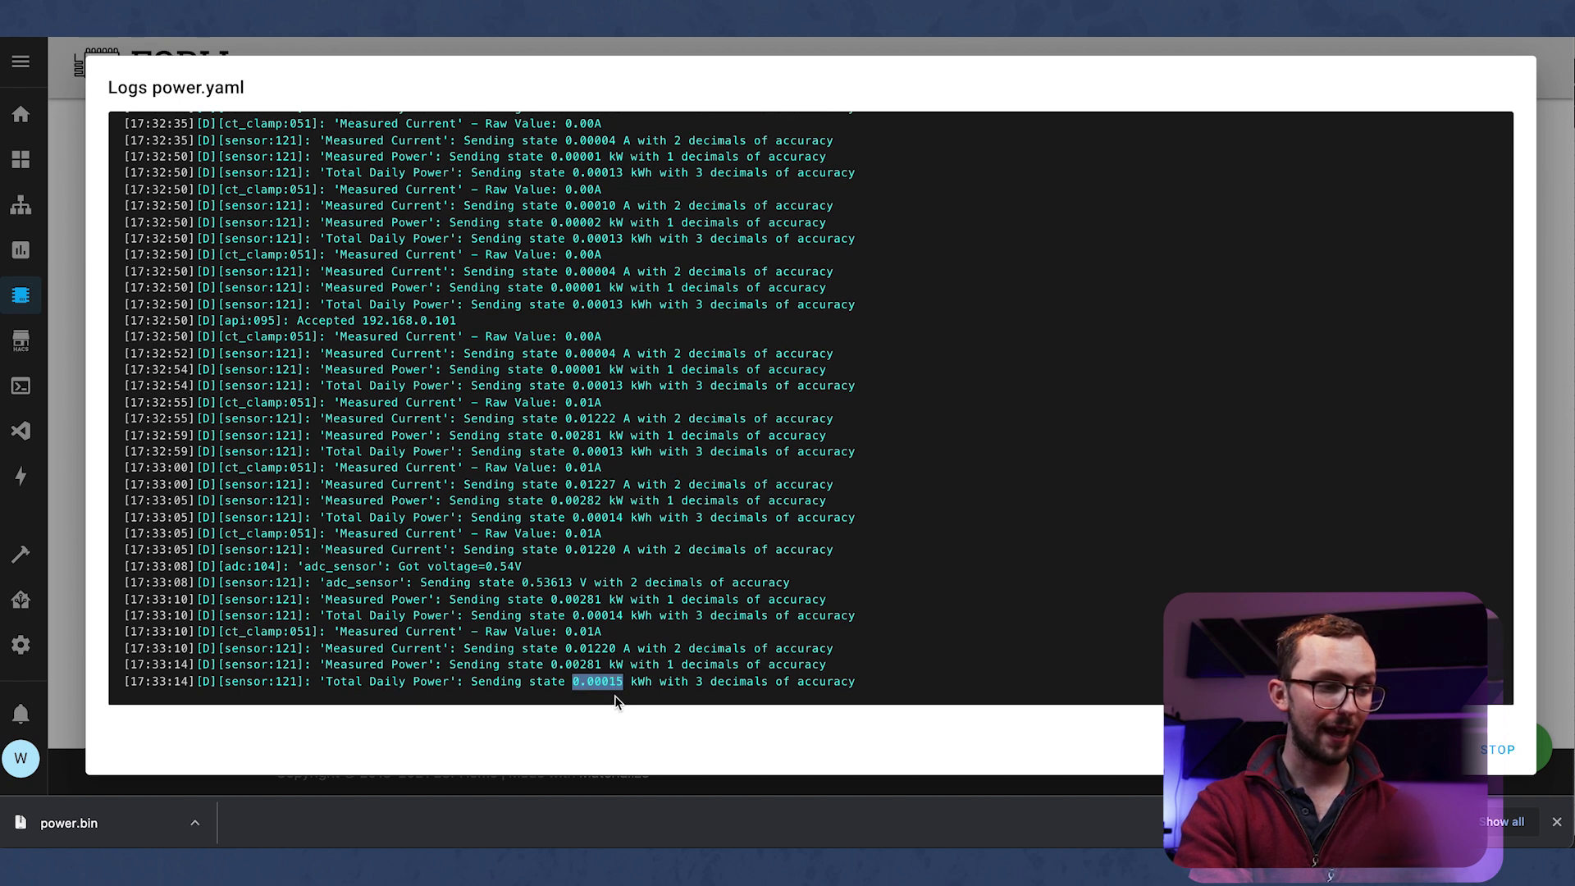
double_click(588, 679)
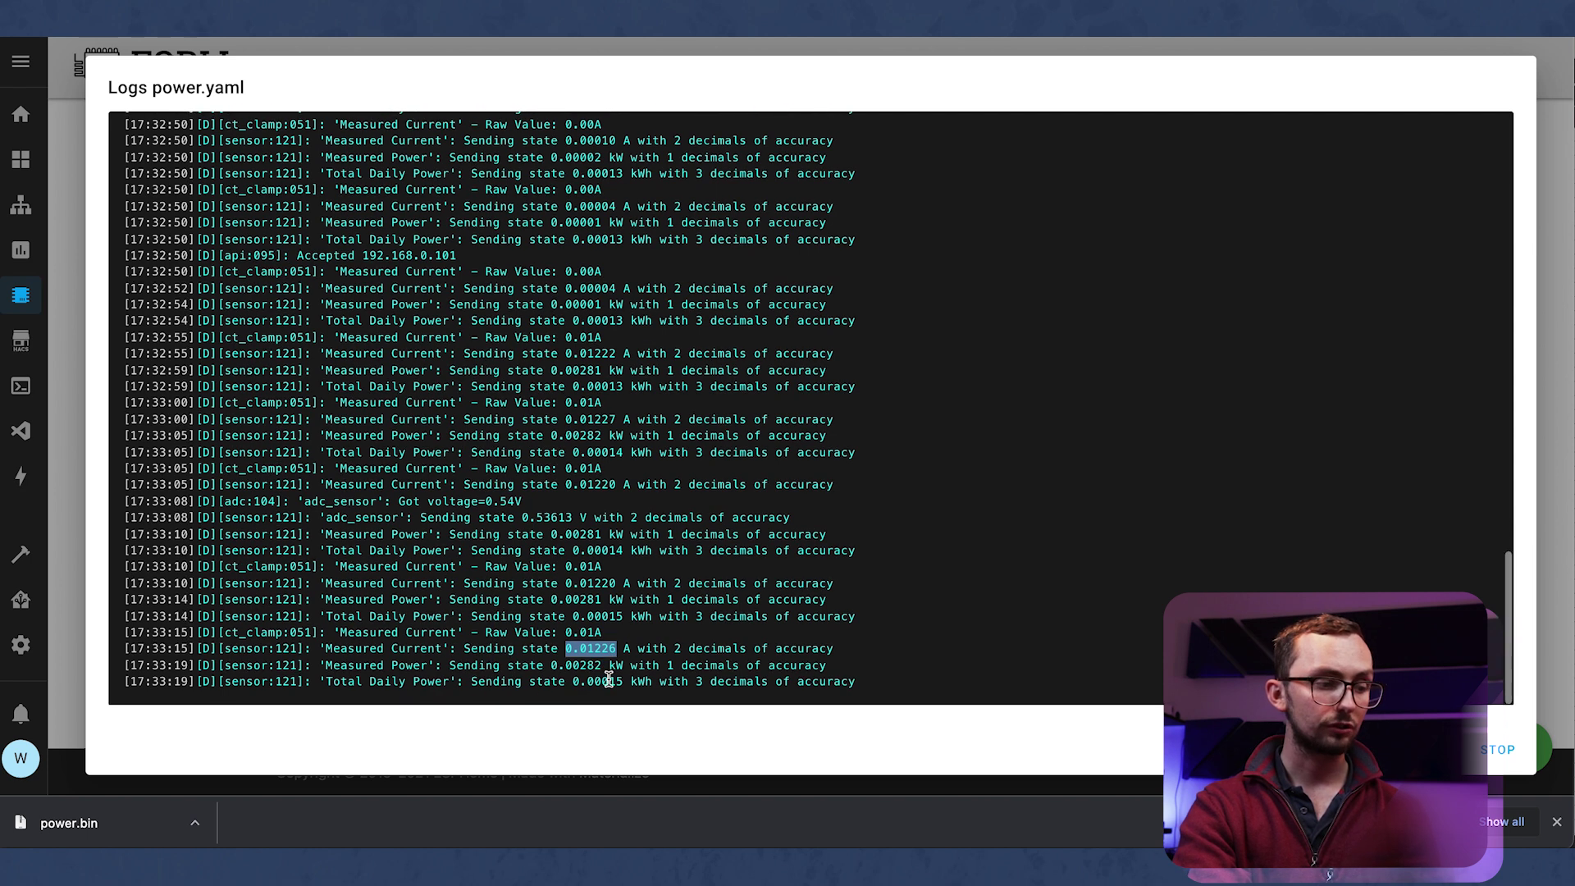
double_click(602, 681)
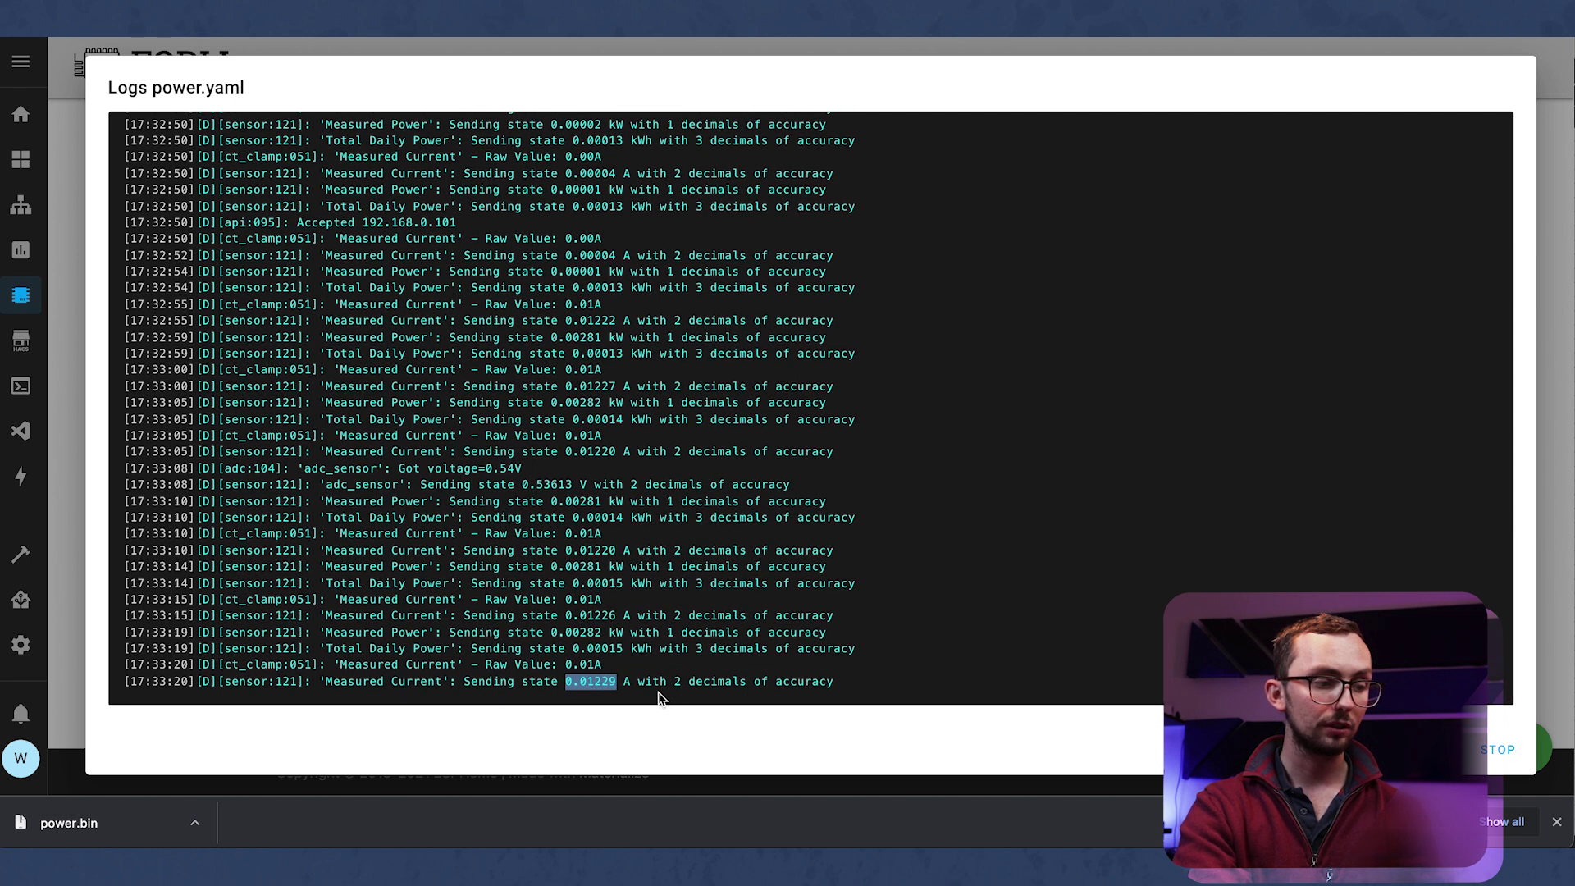
left_click(602, 680)
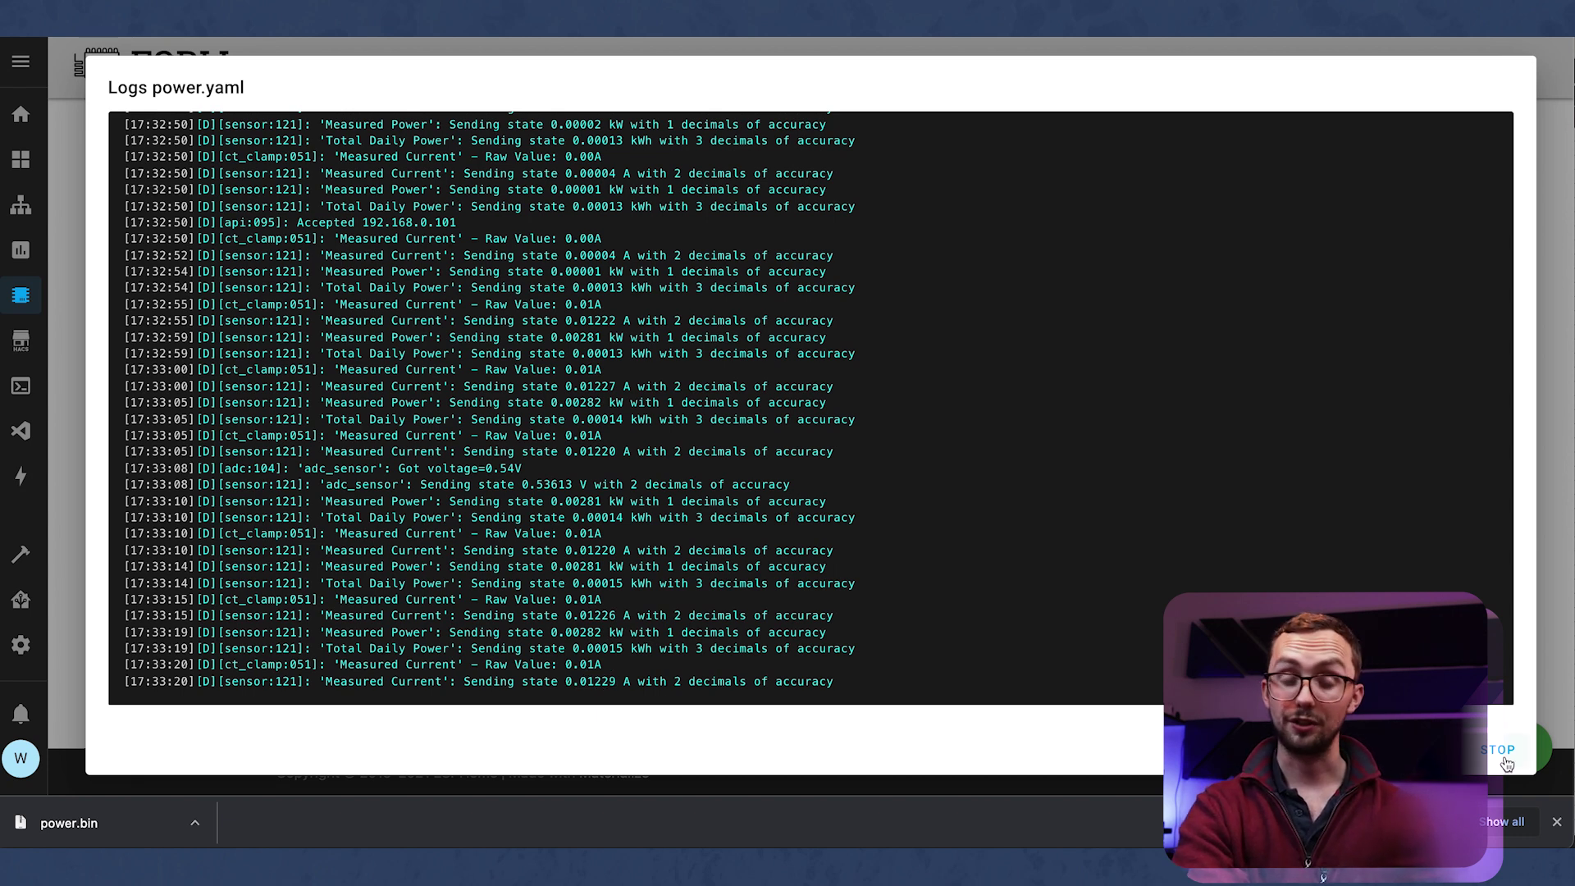
double_click(587, 682)
key("ctrl+c")
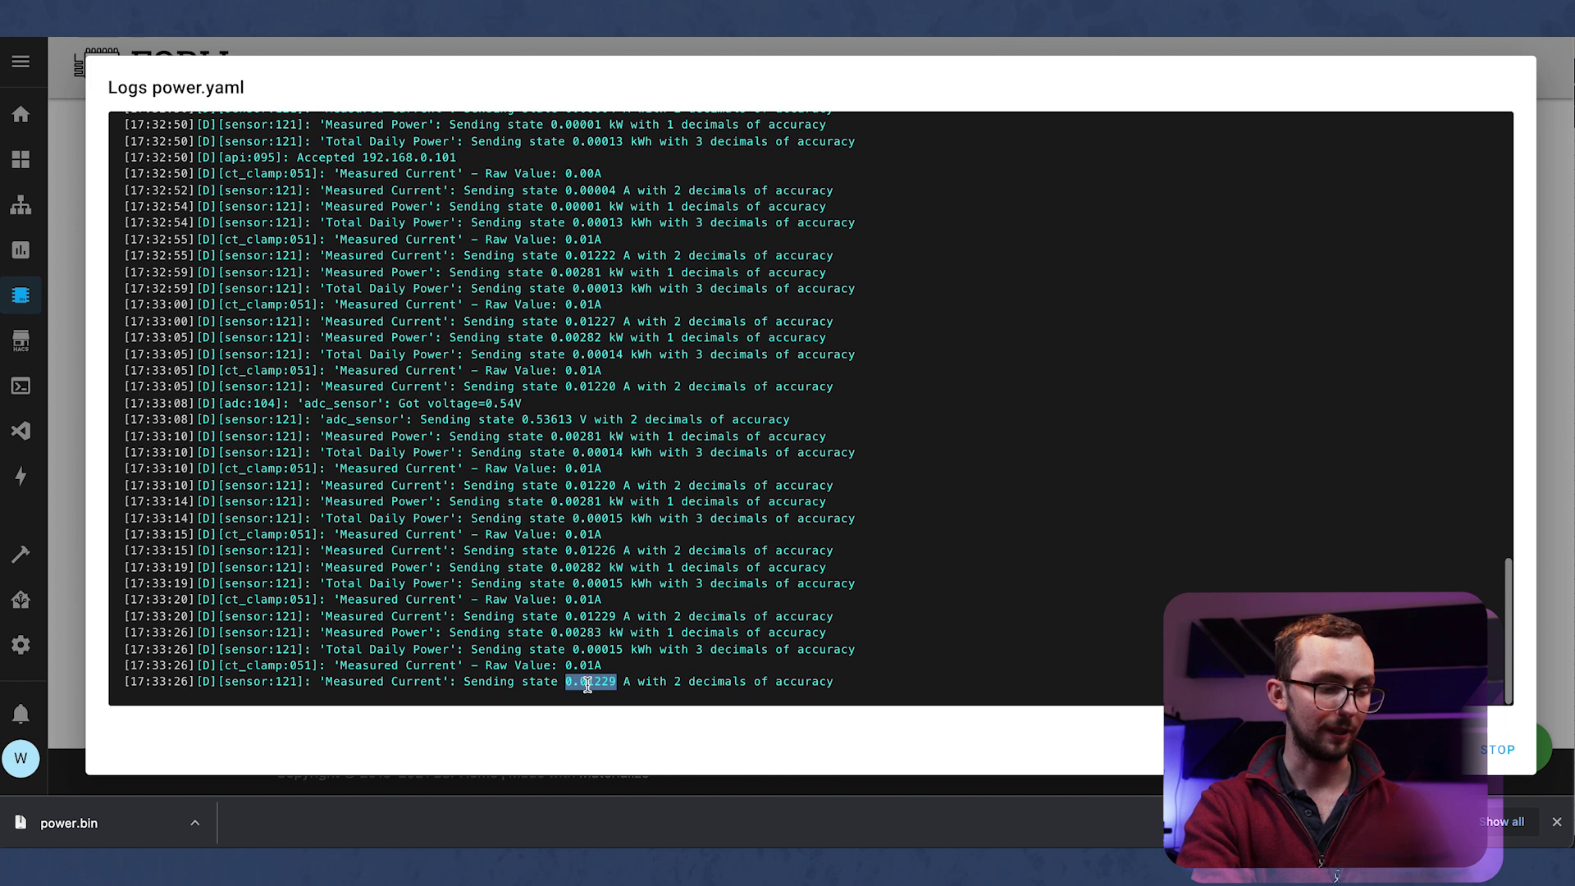
Close the logs, uncomment the calibrate_linear filter, and replace measured value 0.01018 with 0.01229.
left_click(1497, 749)
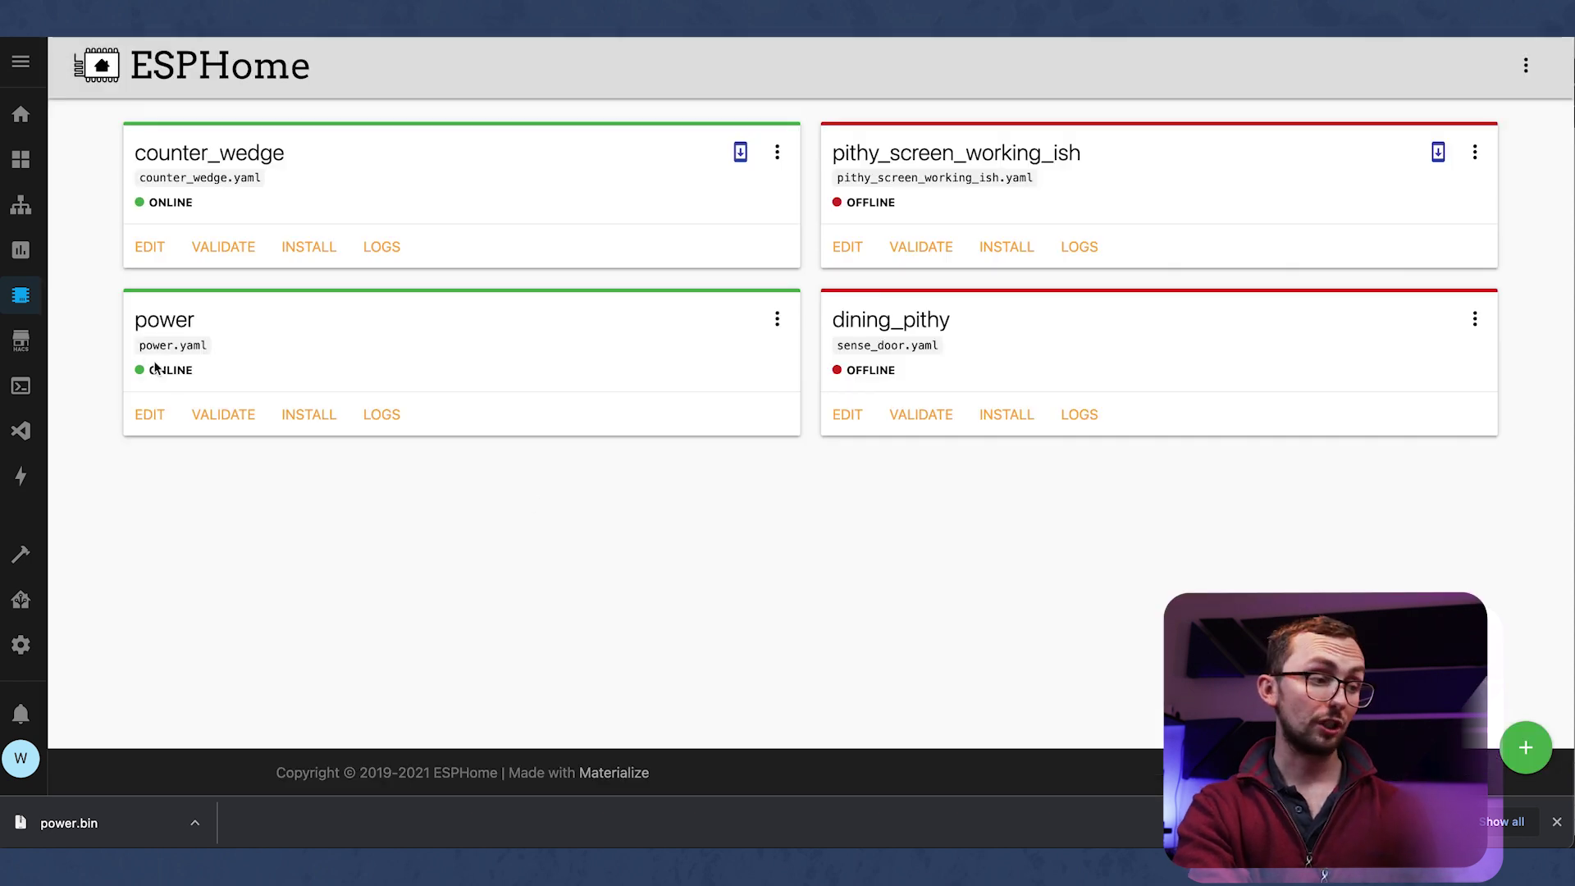
left_click(149, 414)
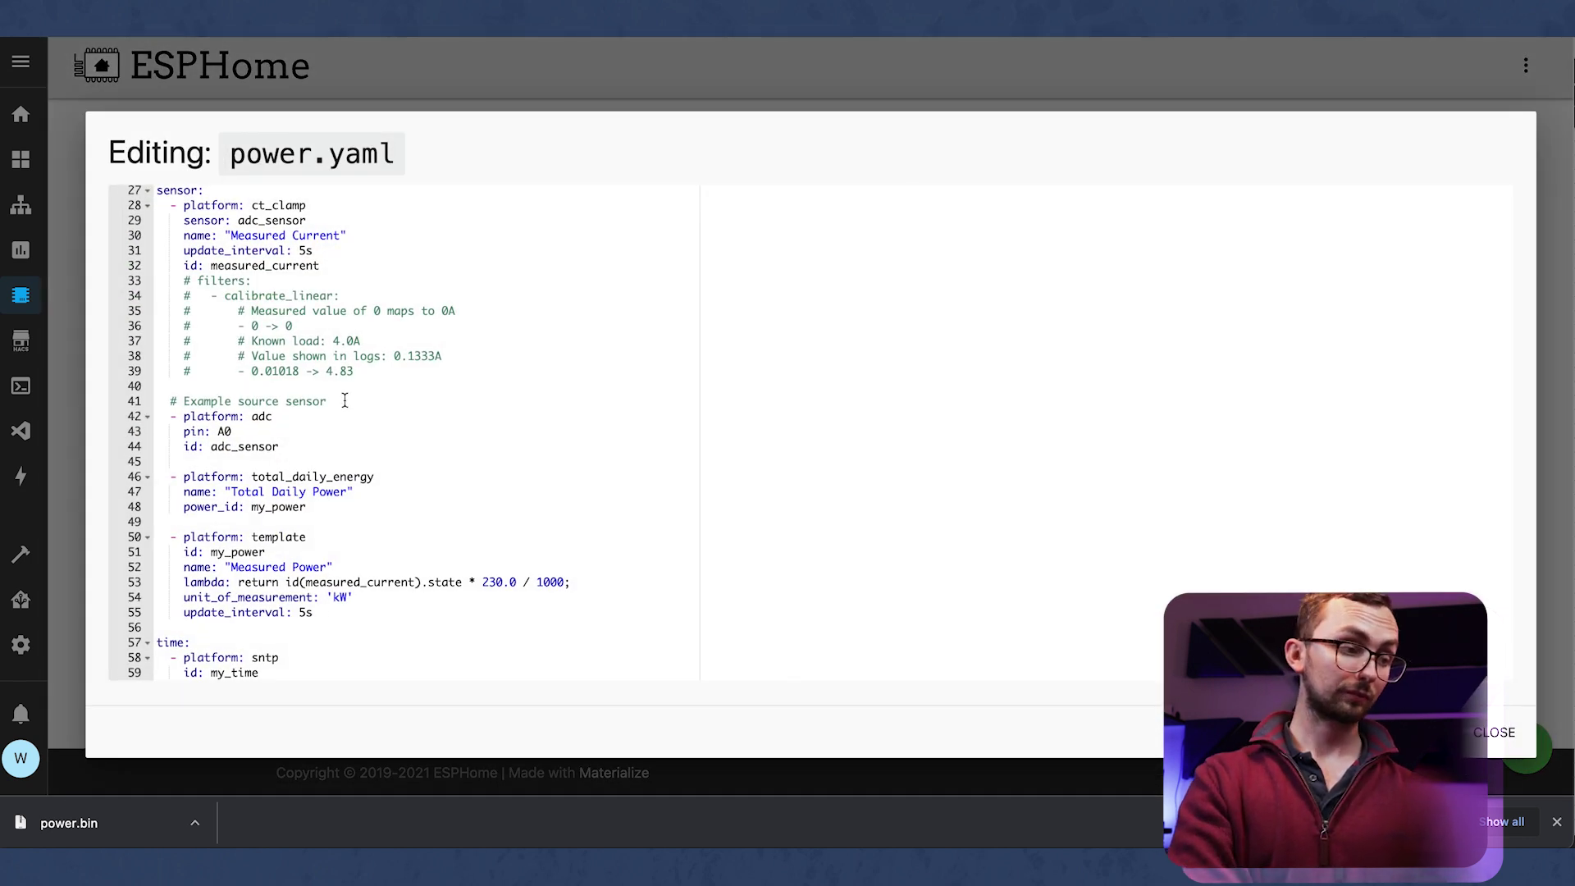
left_click_drag(379, 375, 136, 282)
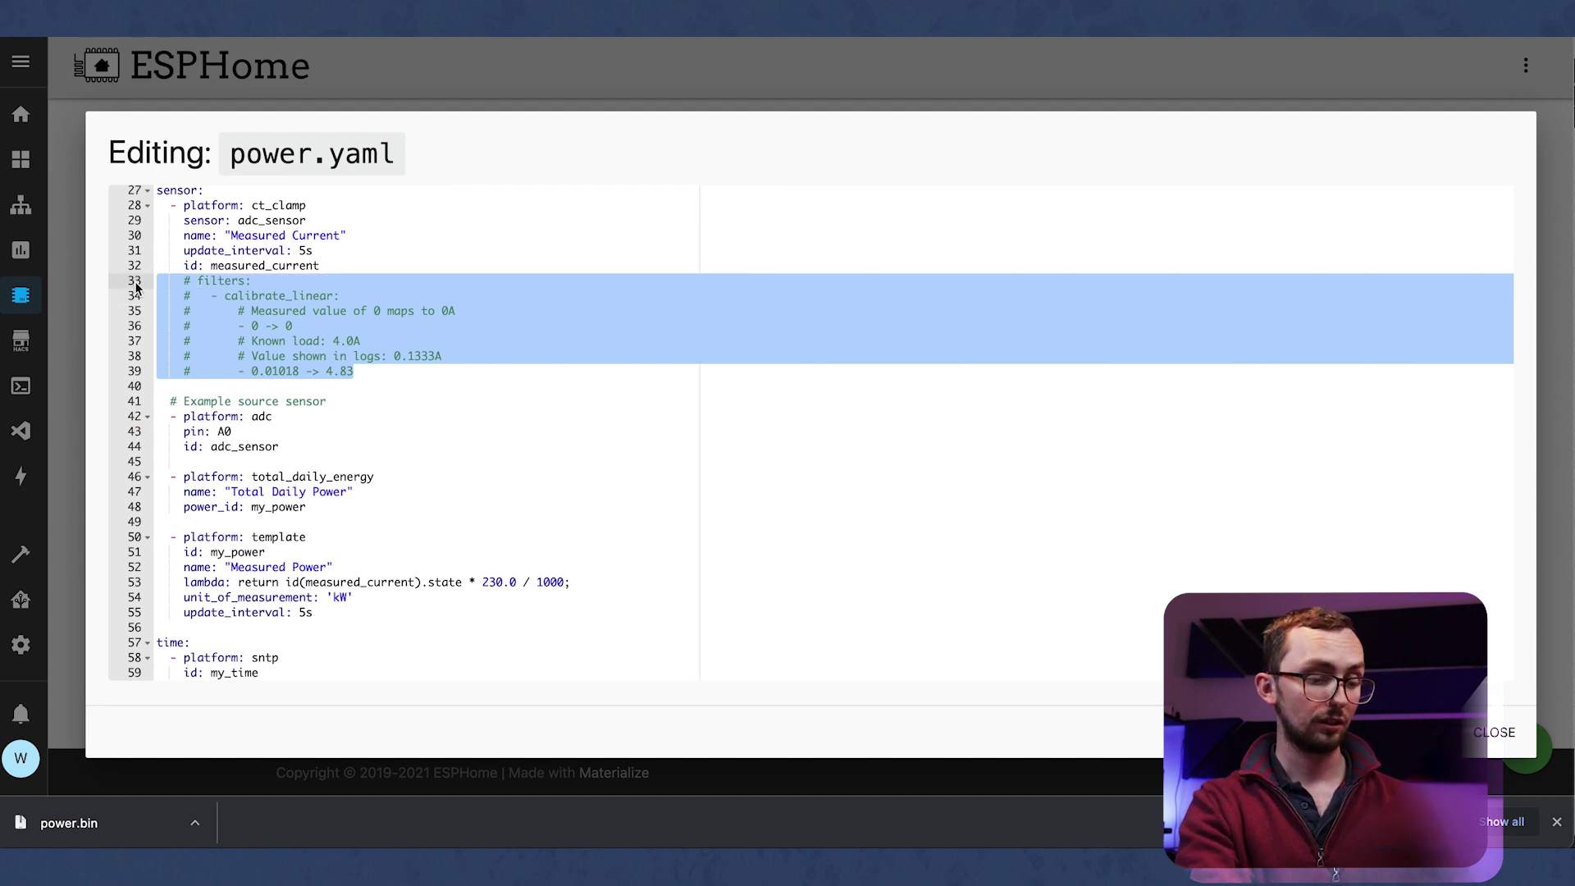
key("ctrl+slash")
left_click(297, 326)
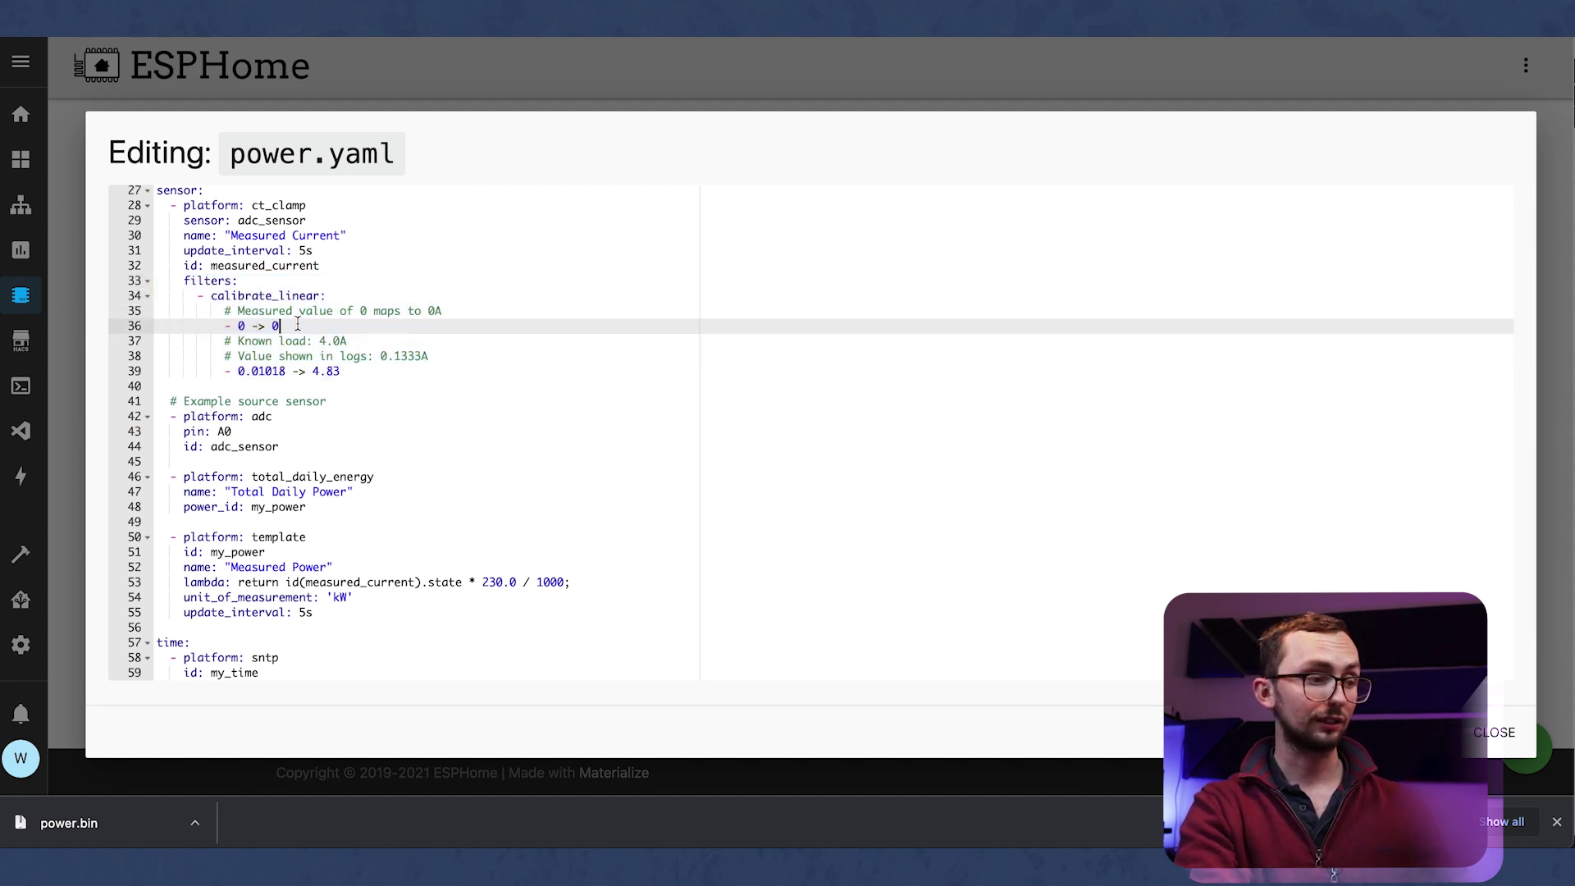
left_click_drag(222, 326, 279, 325)
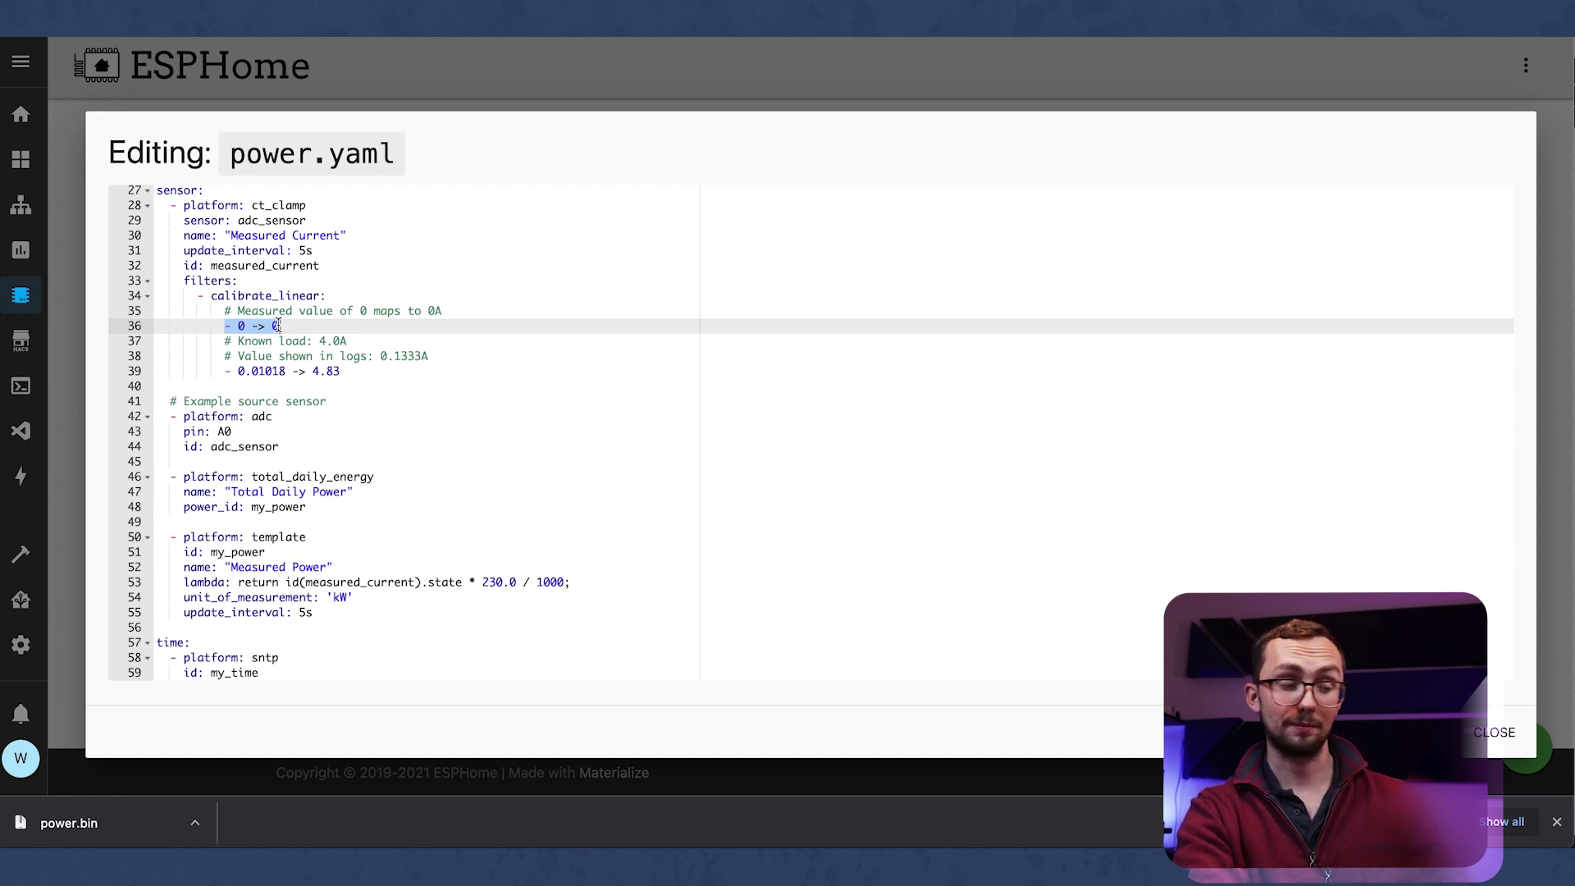
double_click(271, 371)
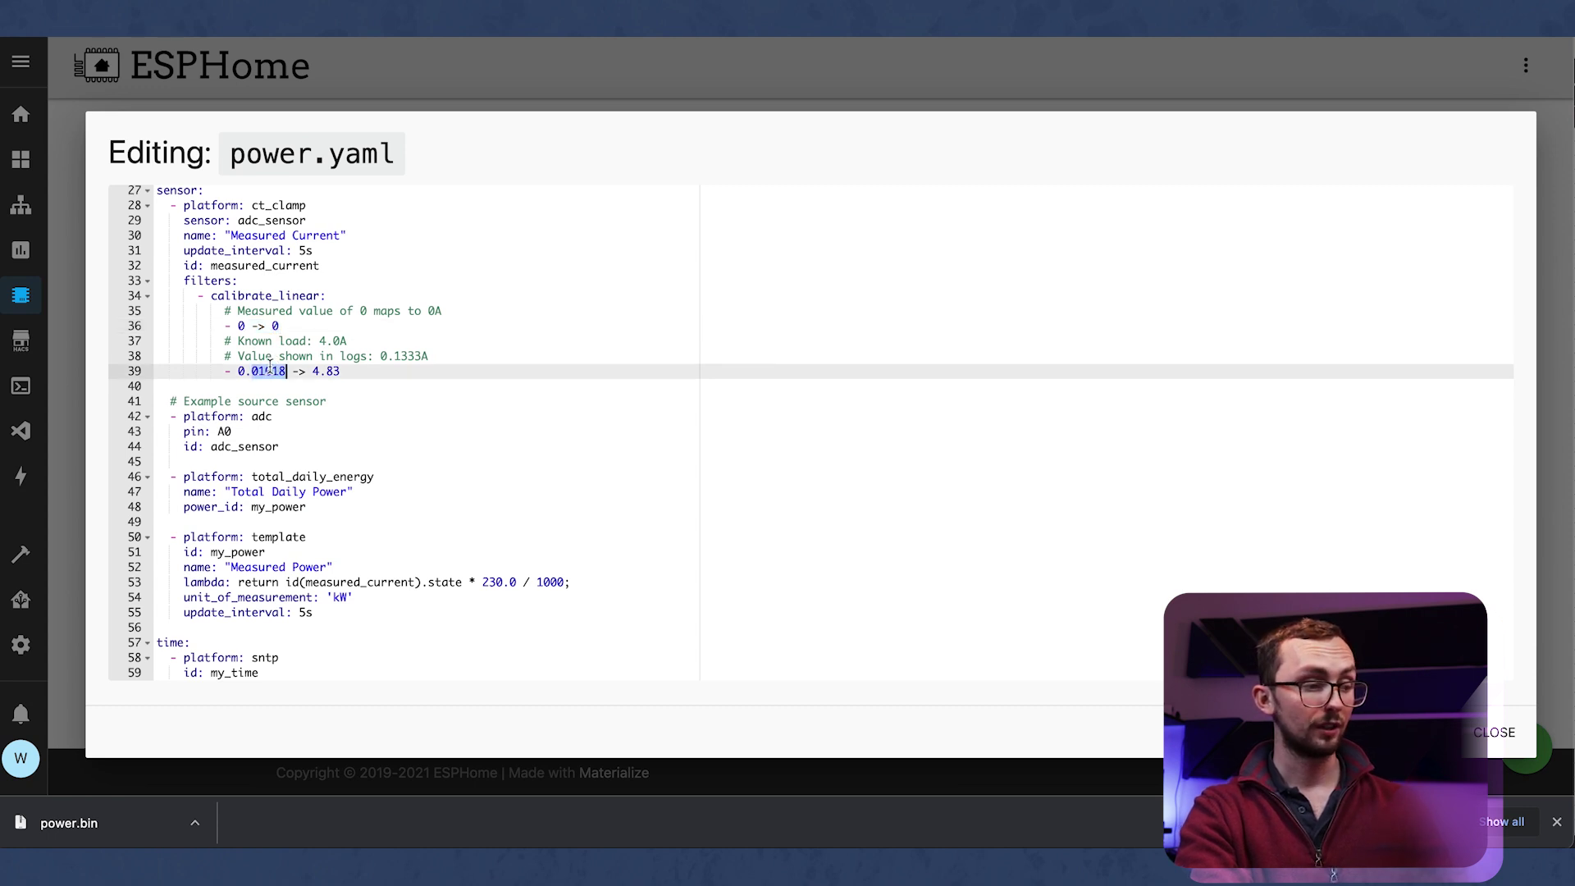
key("BackSpace")
key("BackSpace")
key("BackSpace")
key("ctrl+v")
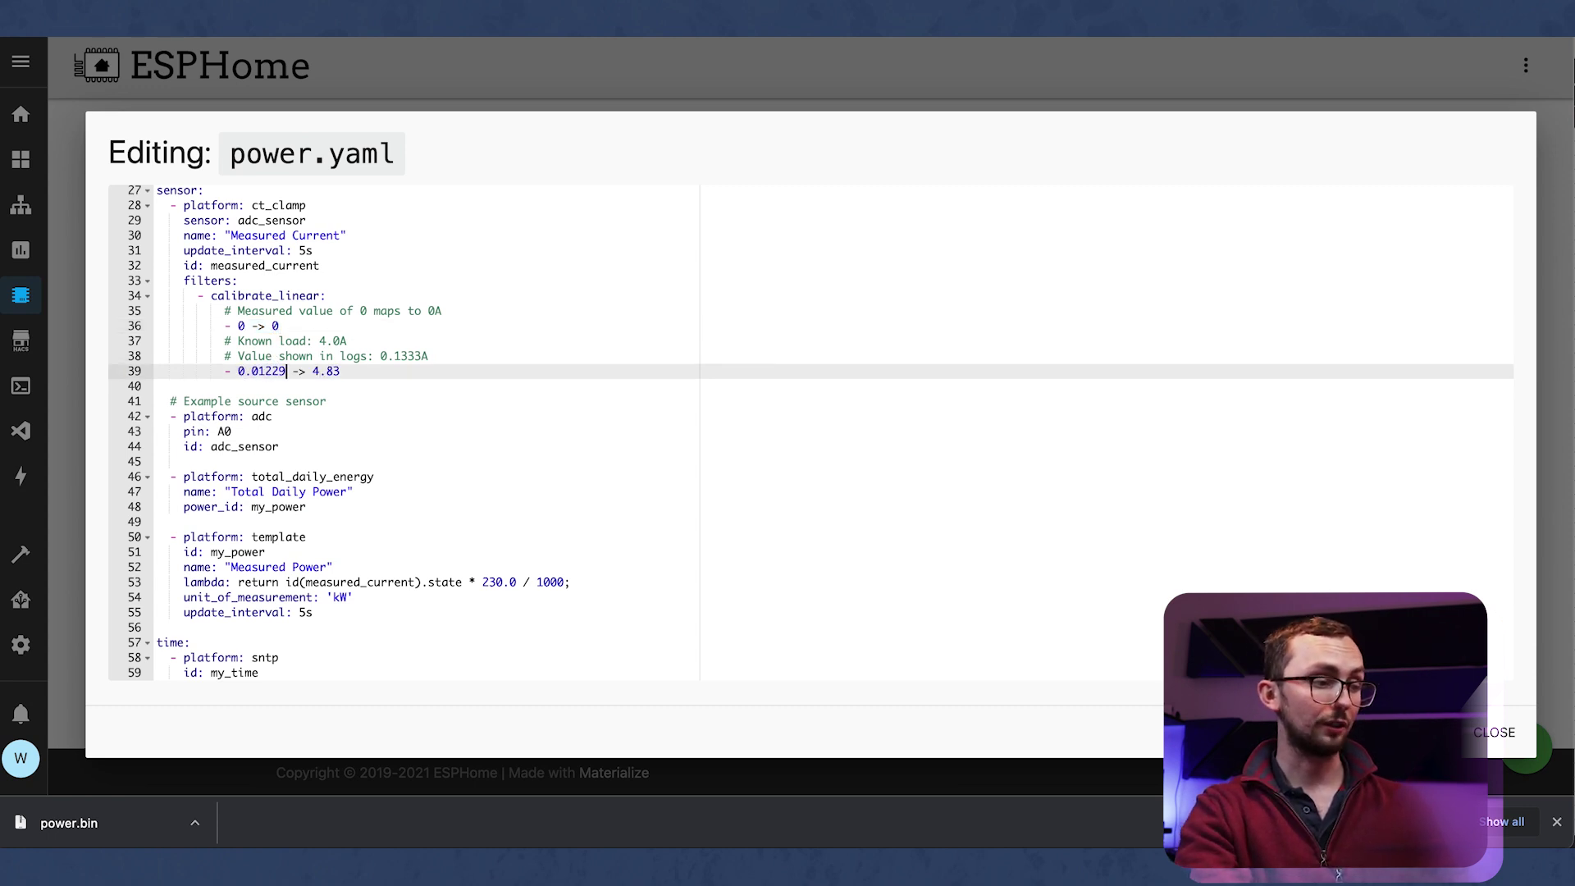
left_click(273, 371)
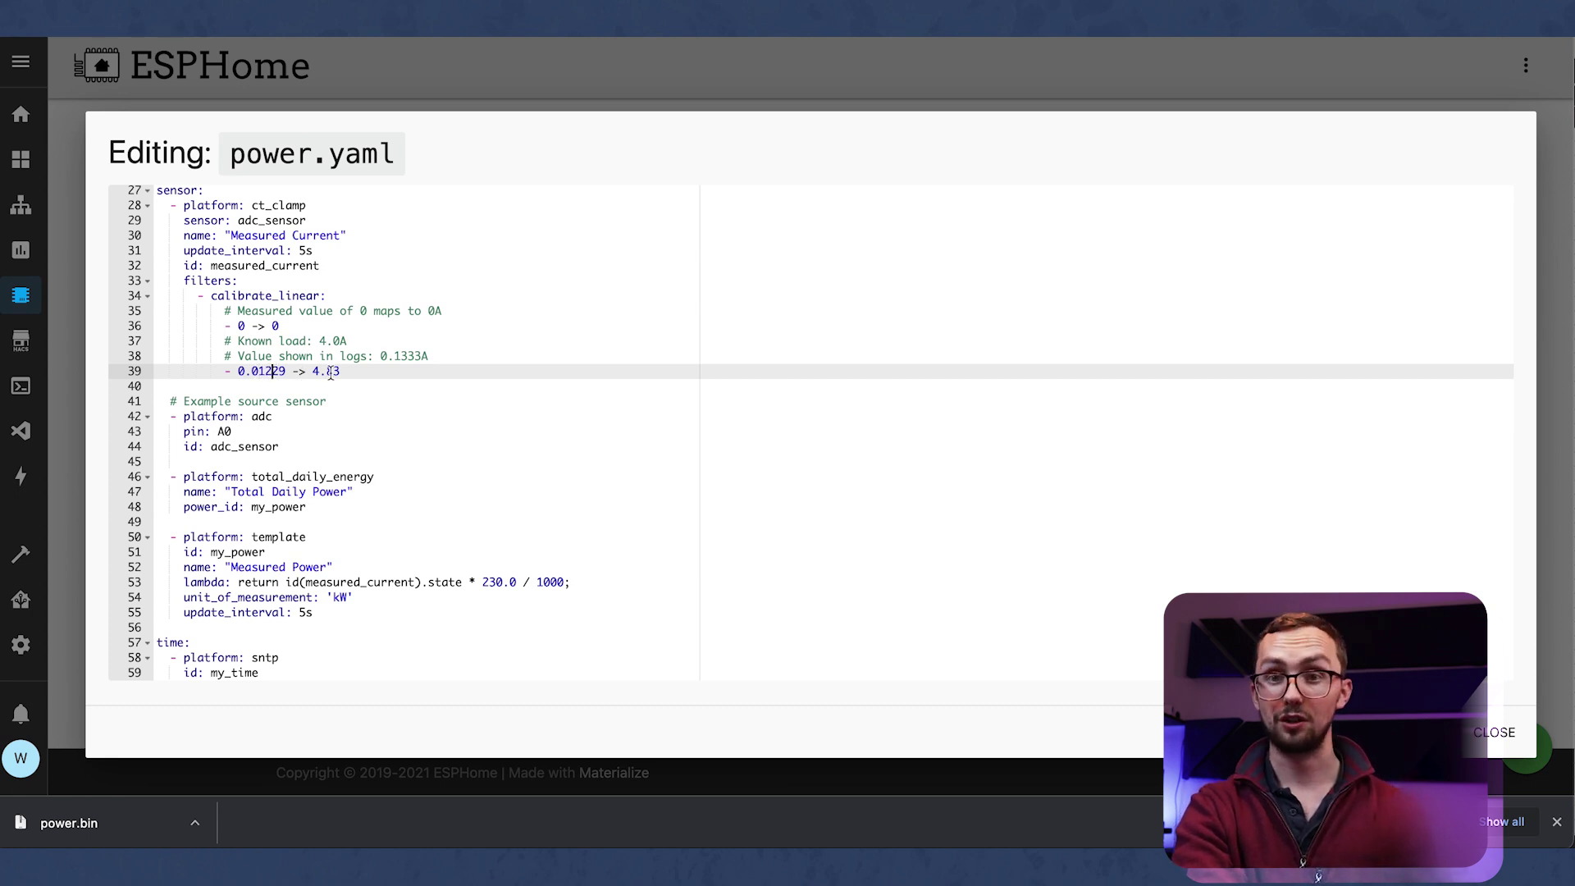
key("super+space")
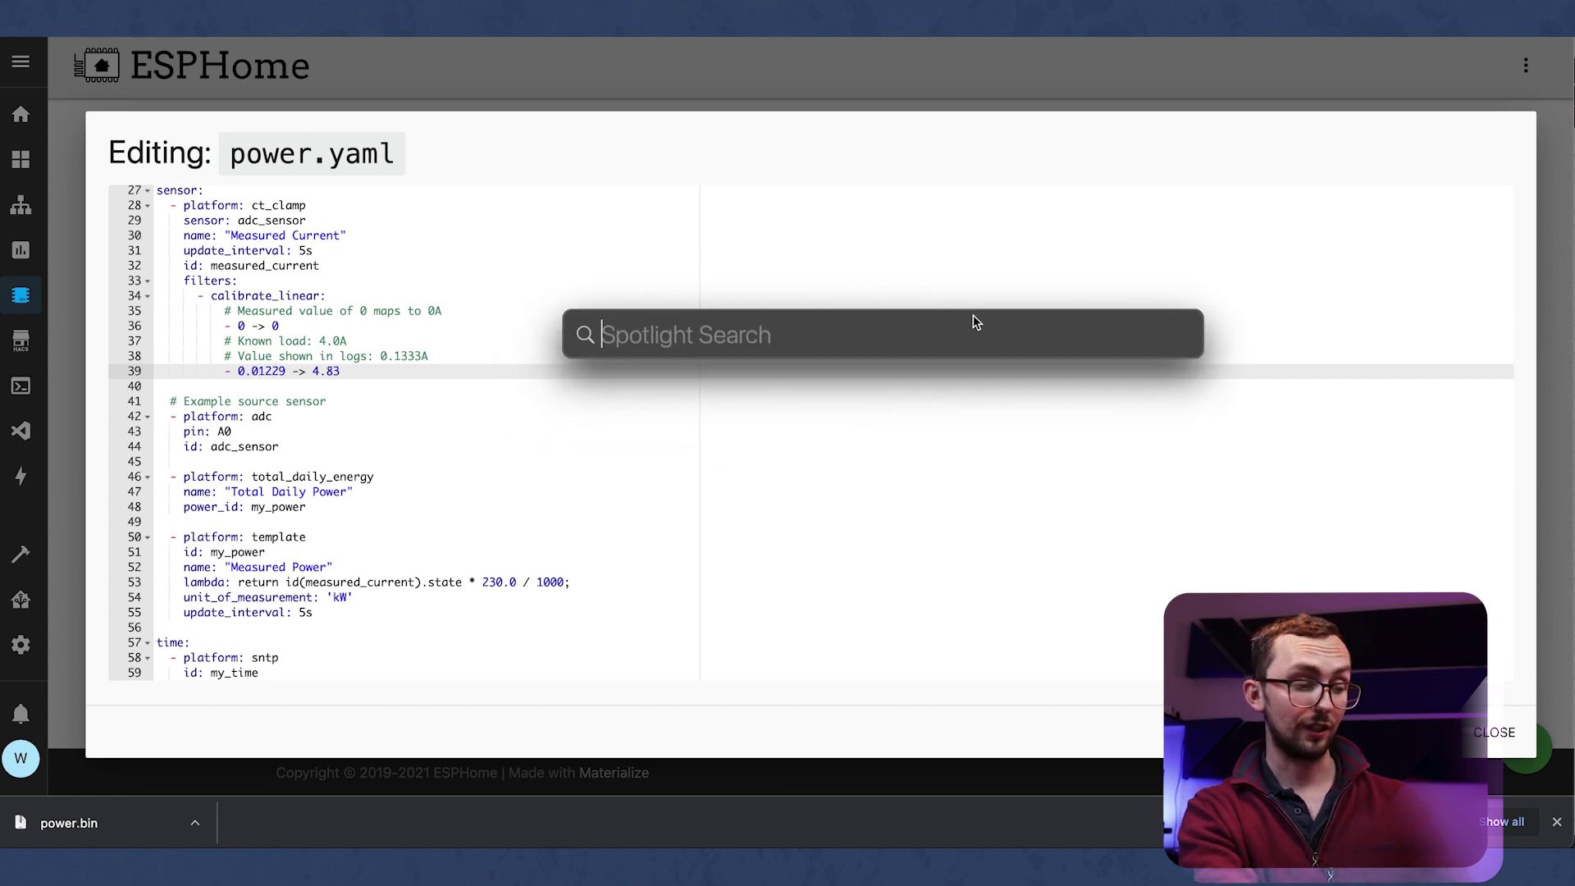
Work out 1150/230 = 5 in the Spotlight calculator.
type("1150")
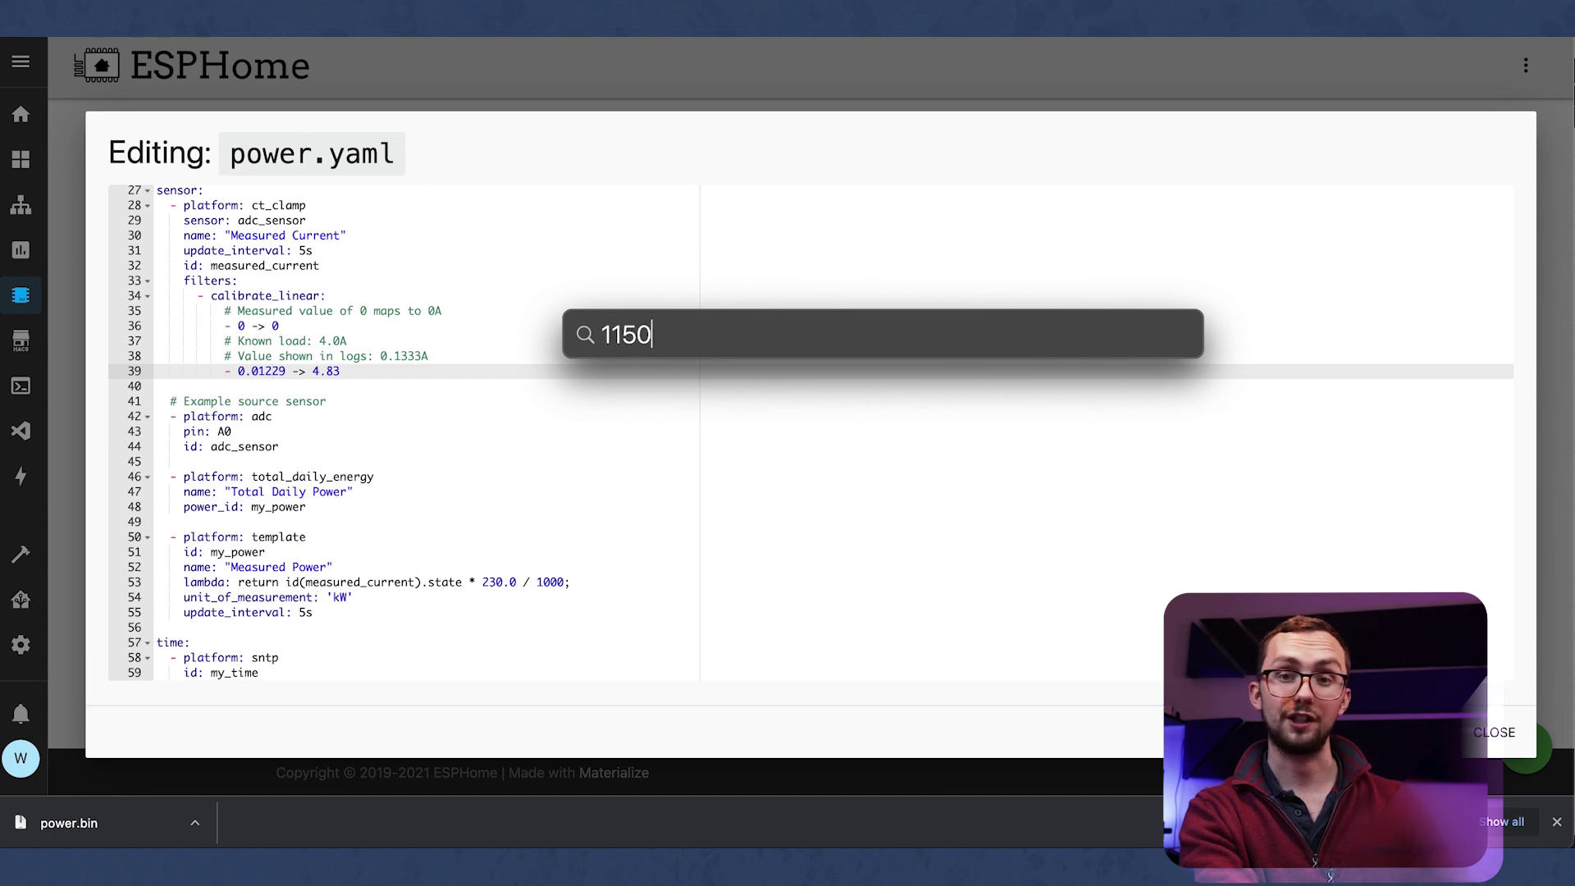
type("W")
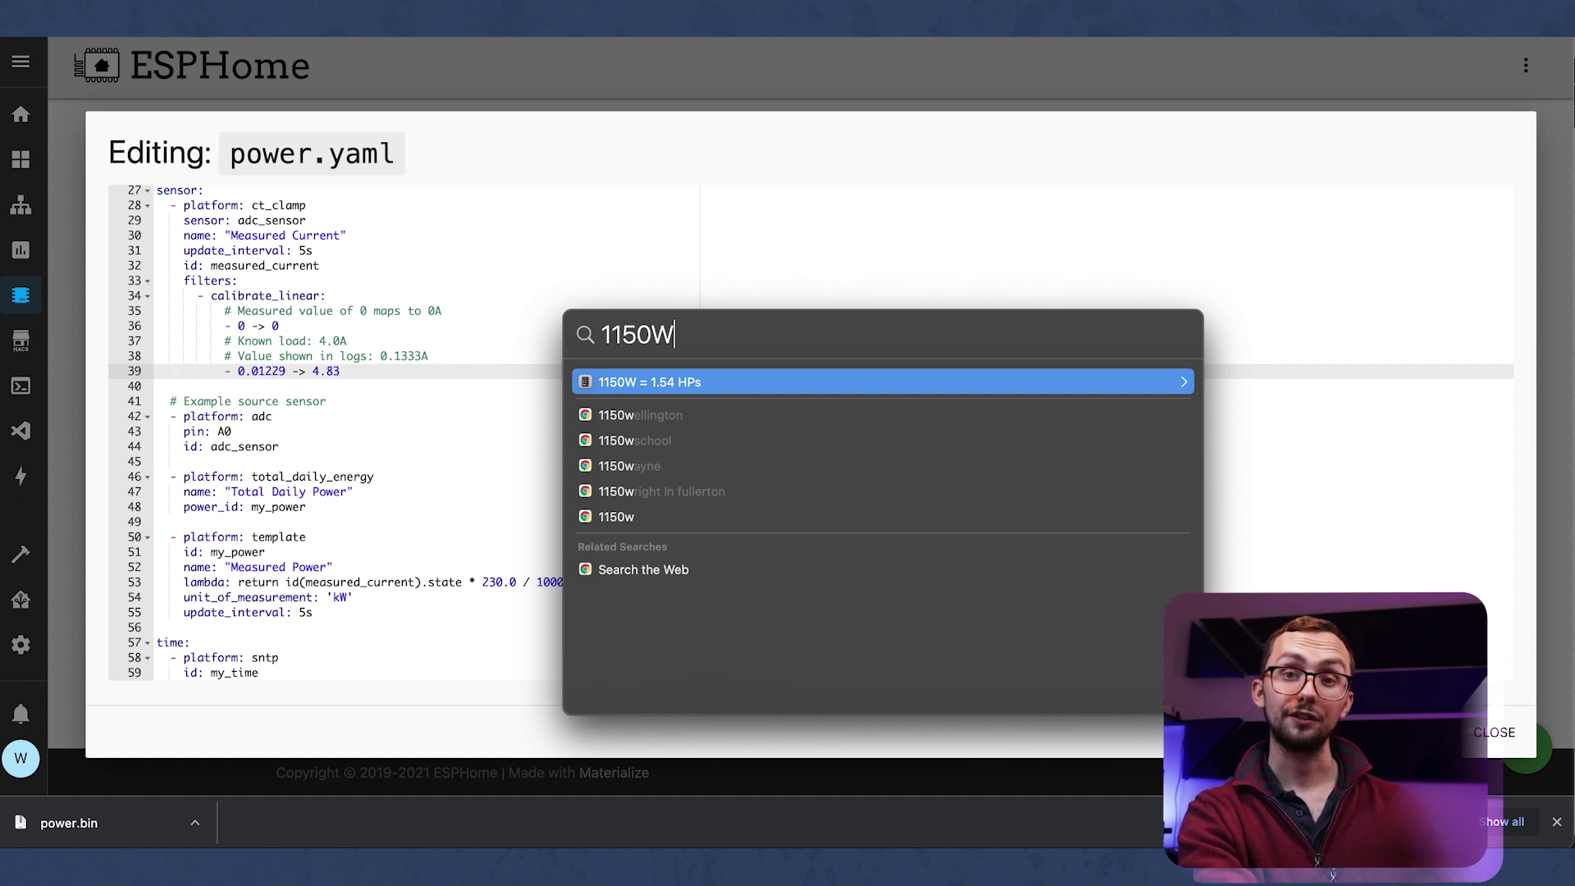
key("BackSpace")
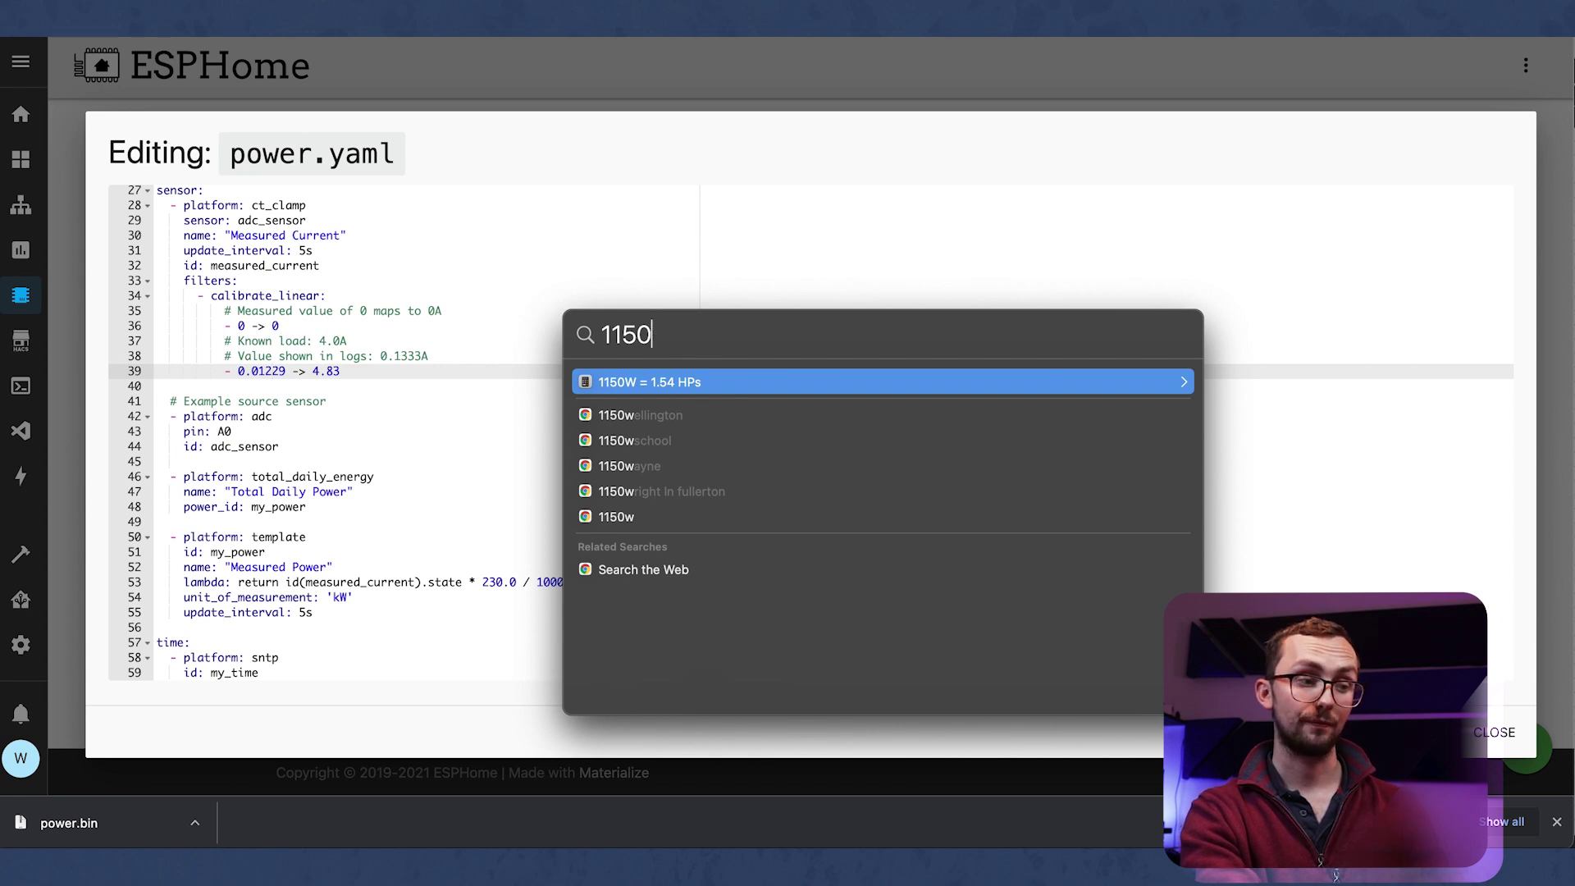
type("/230")
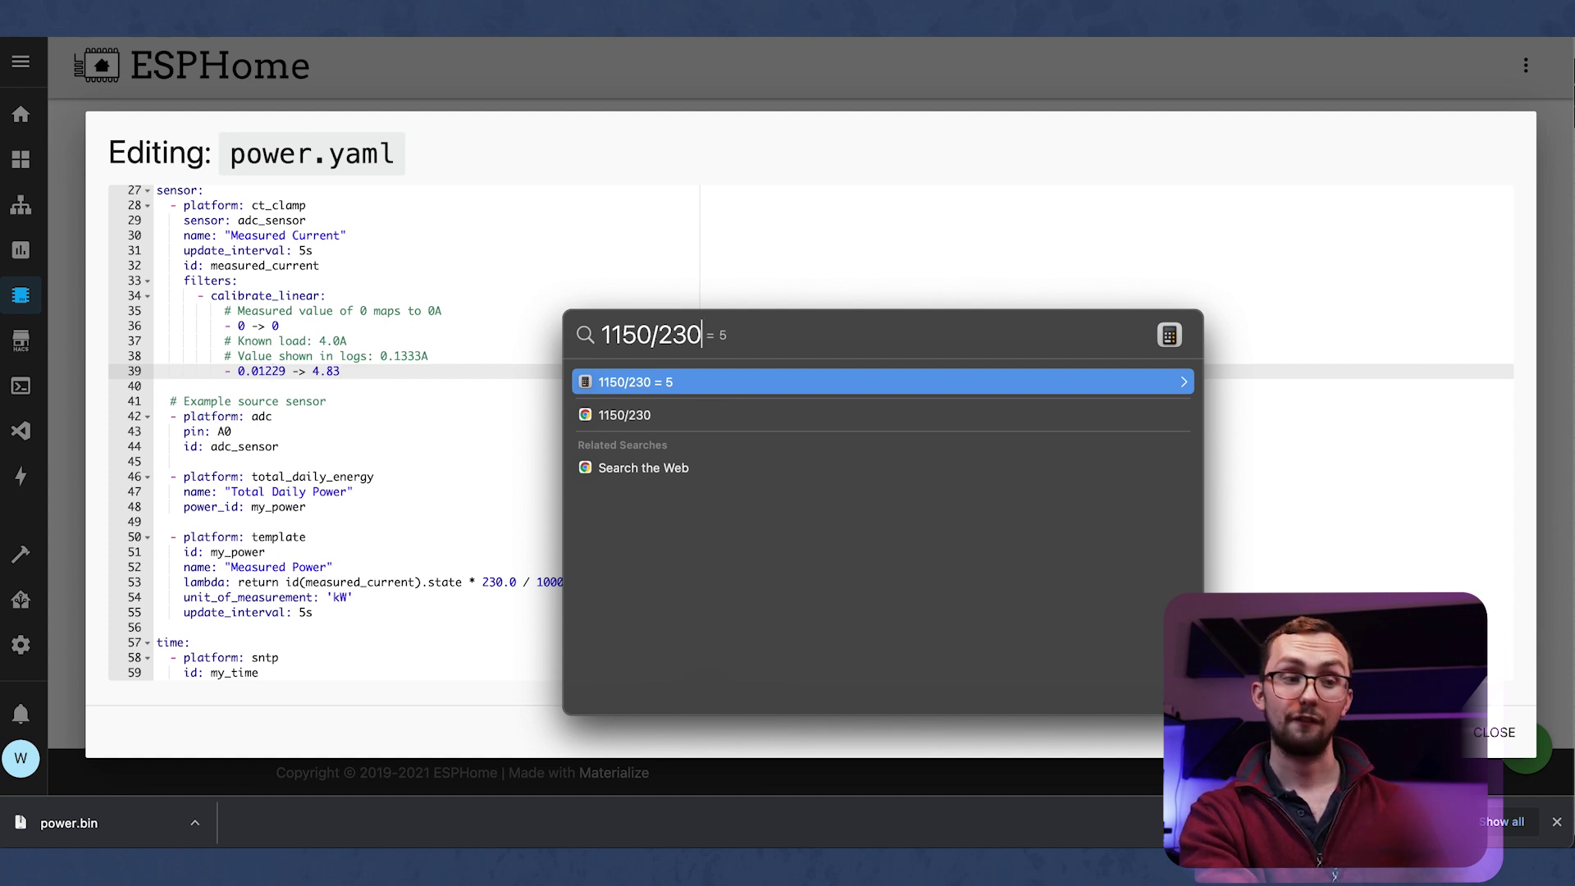
Change the line 39 calibration point from 0.01229 -> 4.83 to 0.01229 -> 5.
left_click(242, 376)
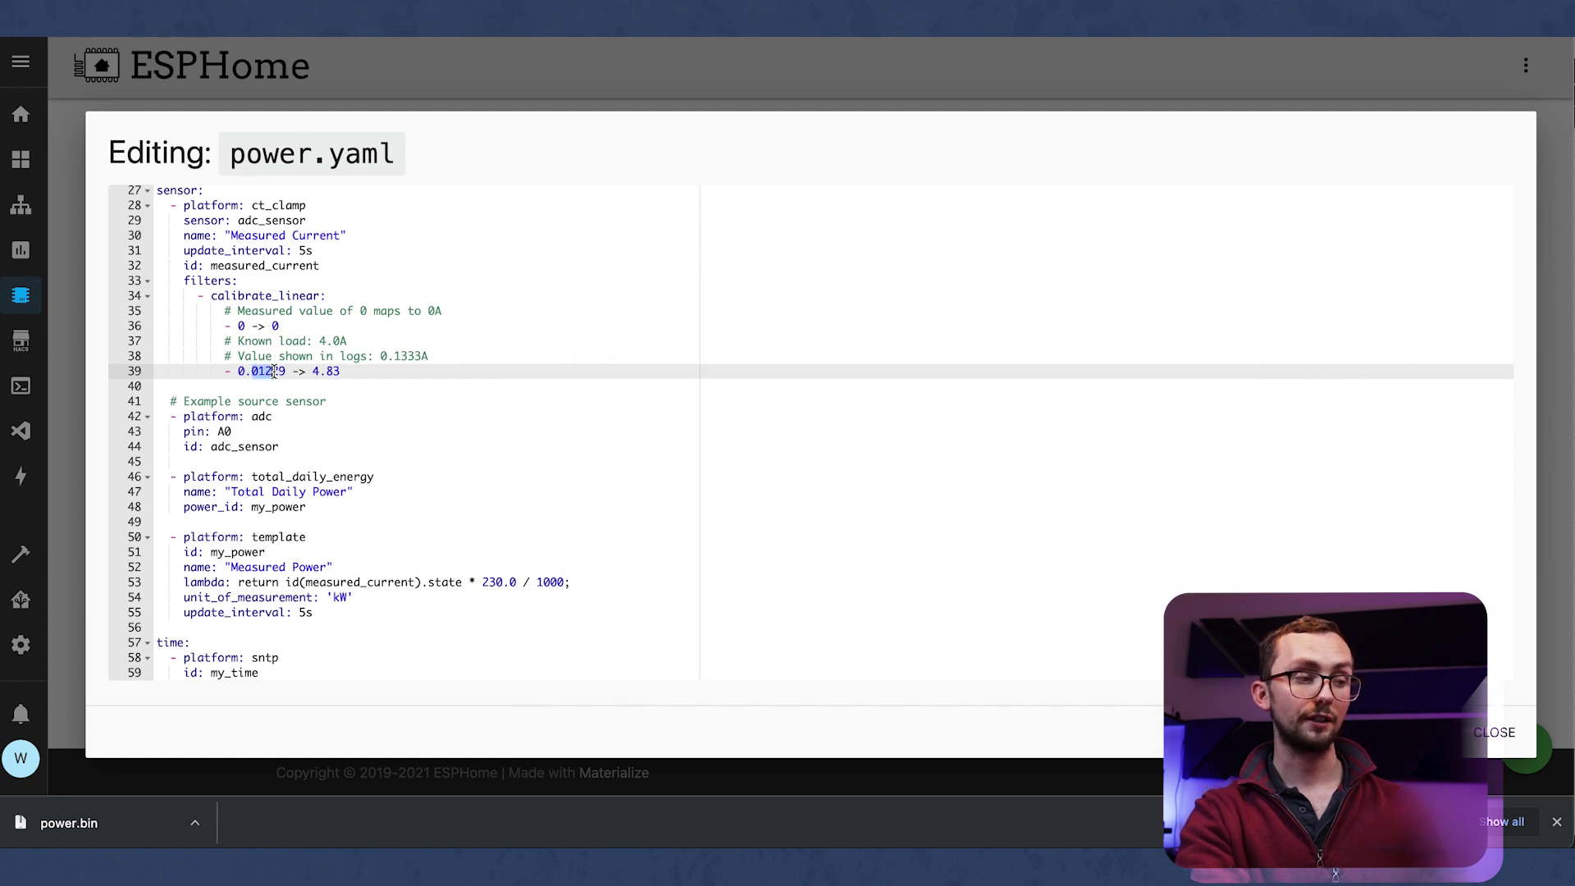
left_click_drag(339, 372, 311, 372)
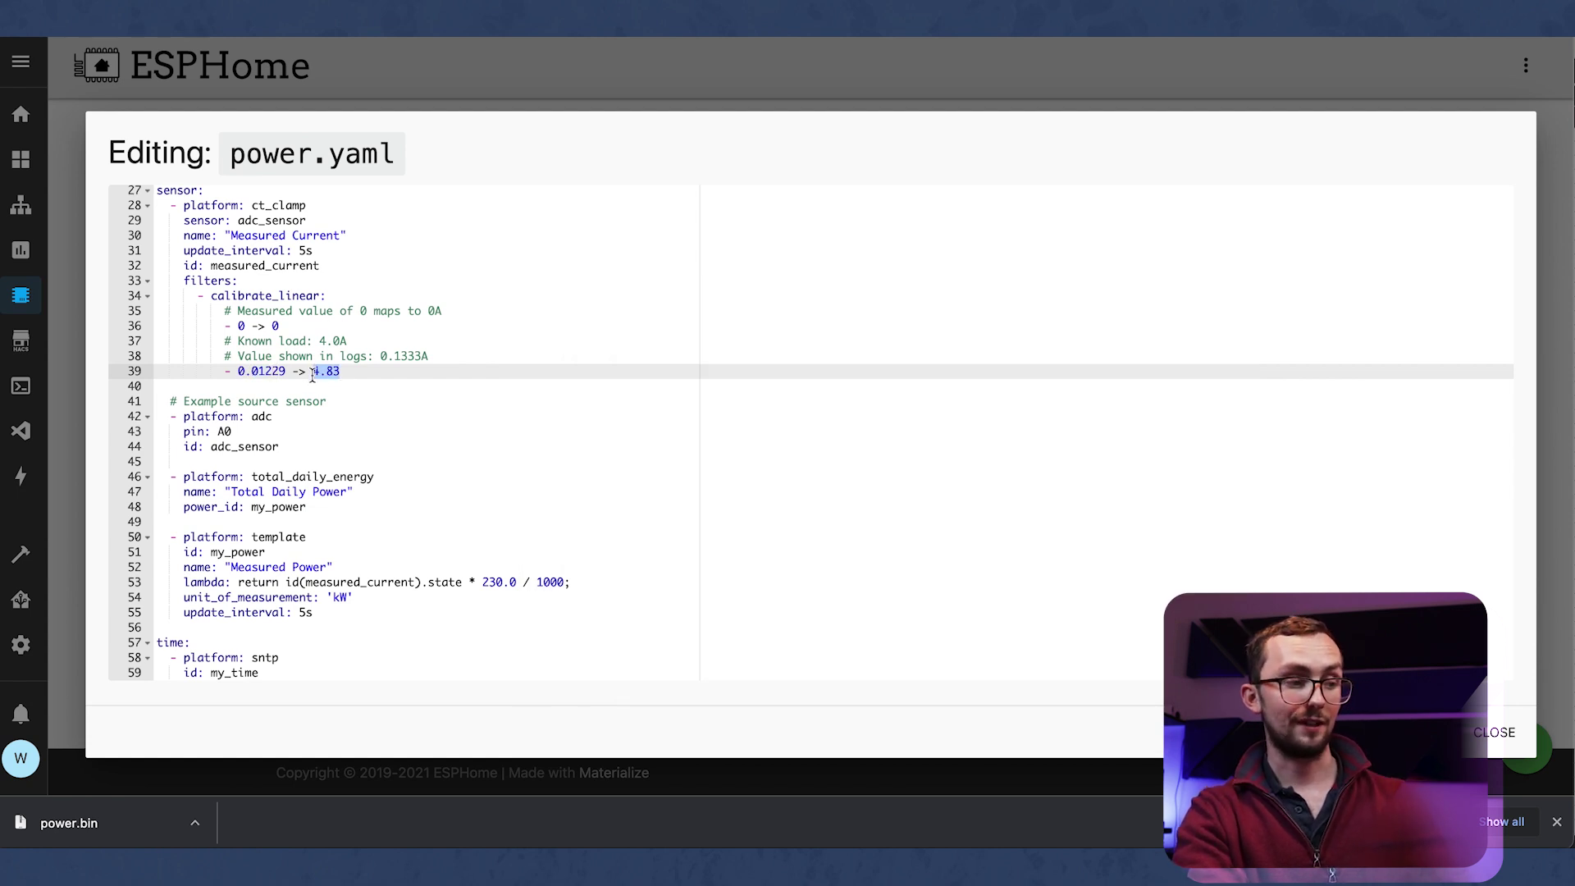
type("5")
left_click(385, 391)
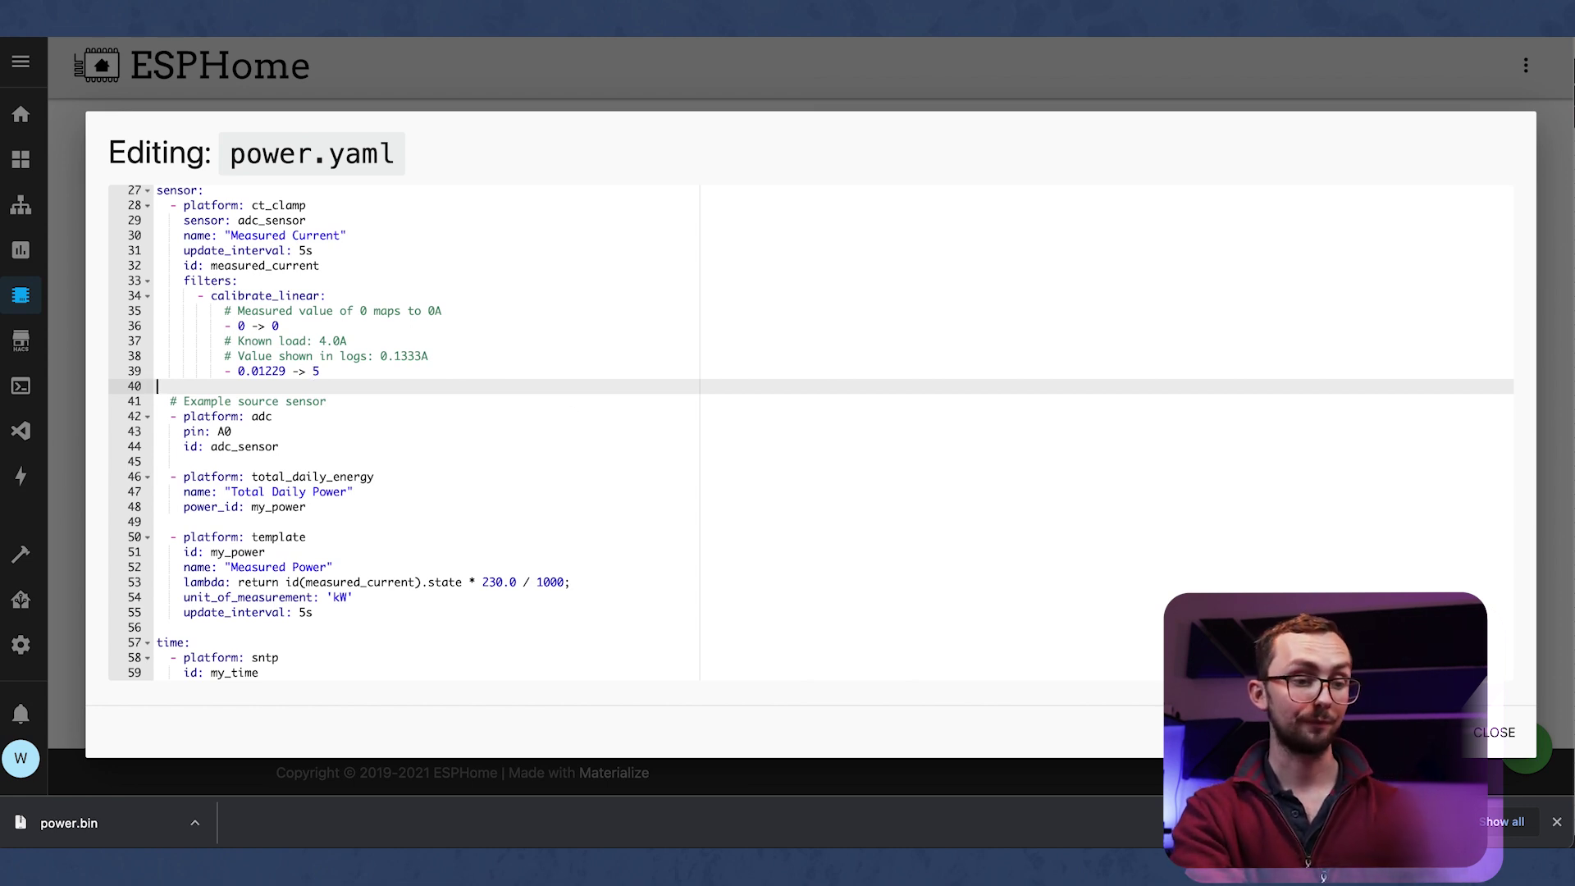
Save power.yaml and install the recalibrated firmware on the device wirelessly.
key("ctrl+s")
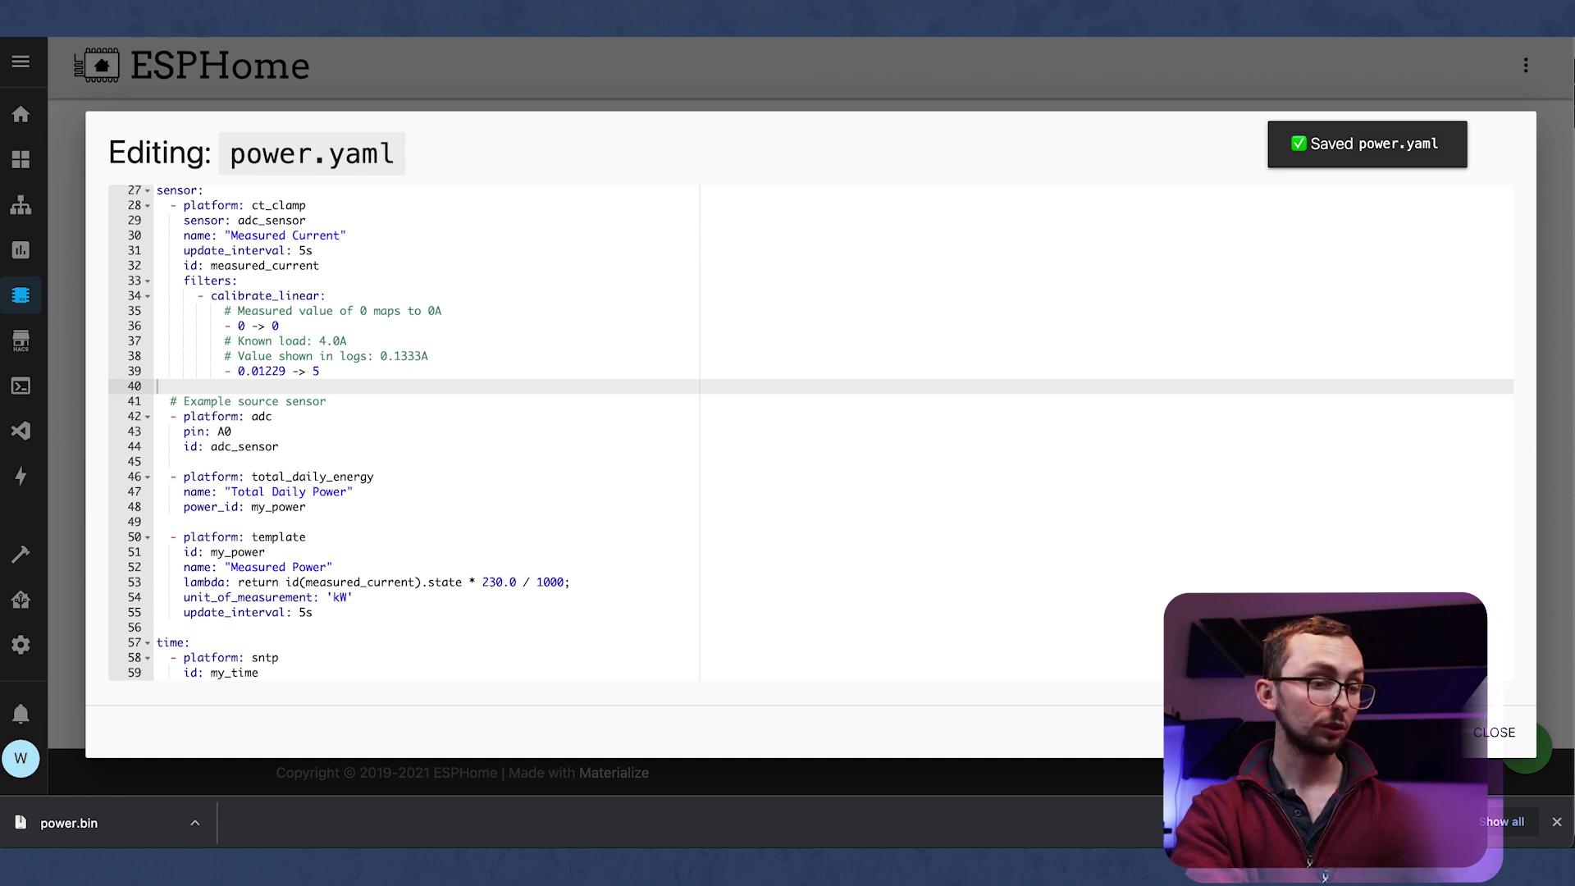
left_click(1411, 731)
left_click(776, 330)
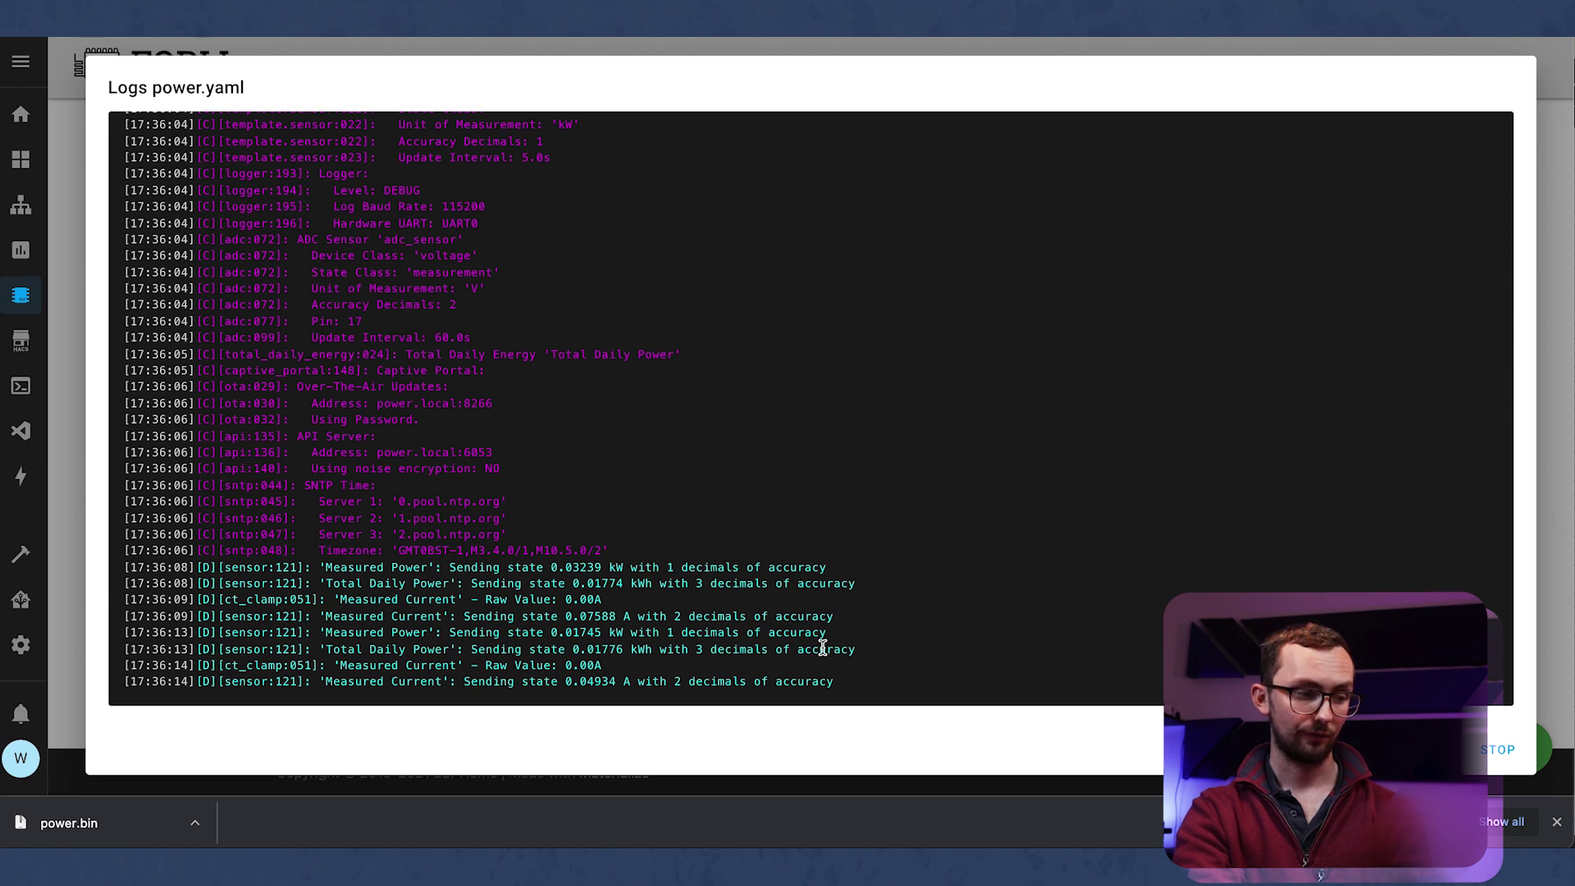
Check the live log's near-zero current readings (0.04934, 0.02126, 0.00810) and 0.01779 daily energy.
left_click_drag(565, 688, 616, 615)
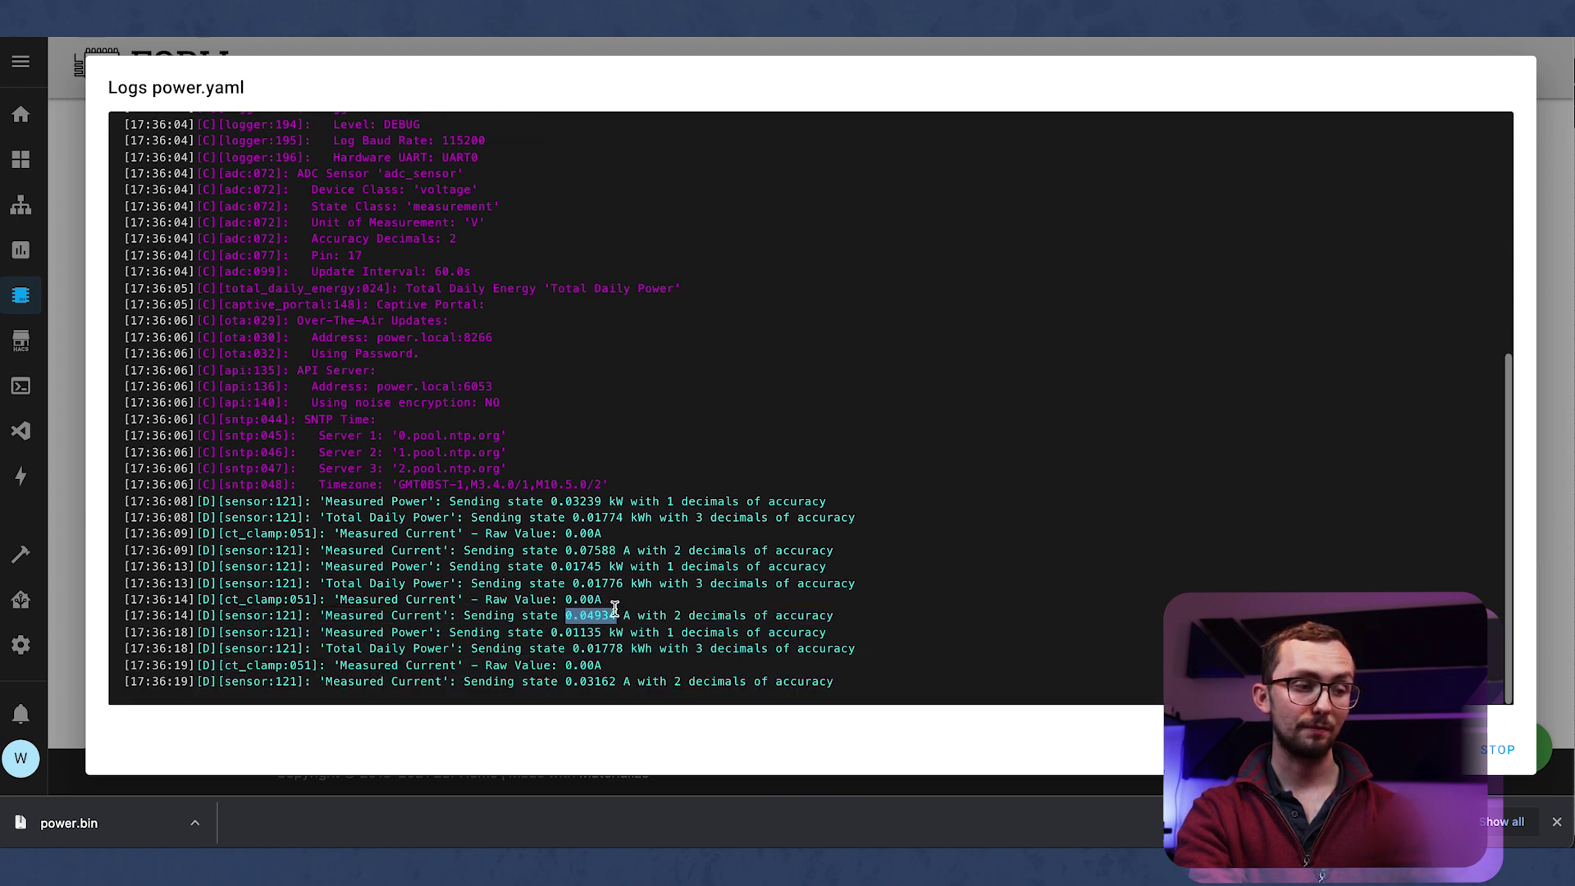
left_click(617, 615)
double_click(592, 615)
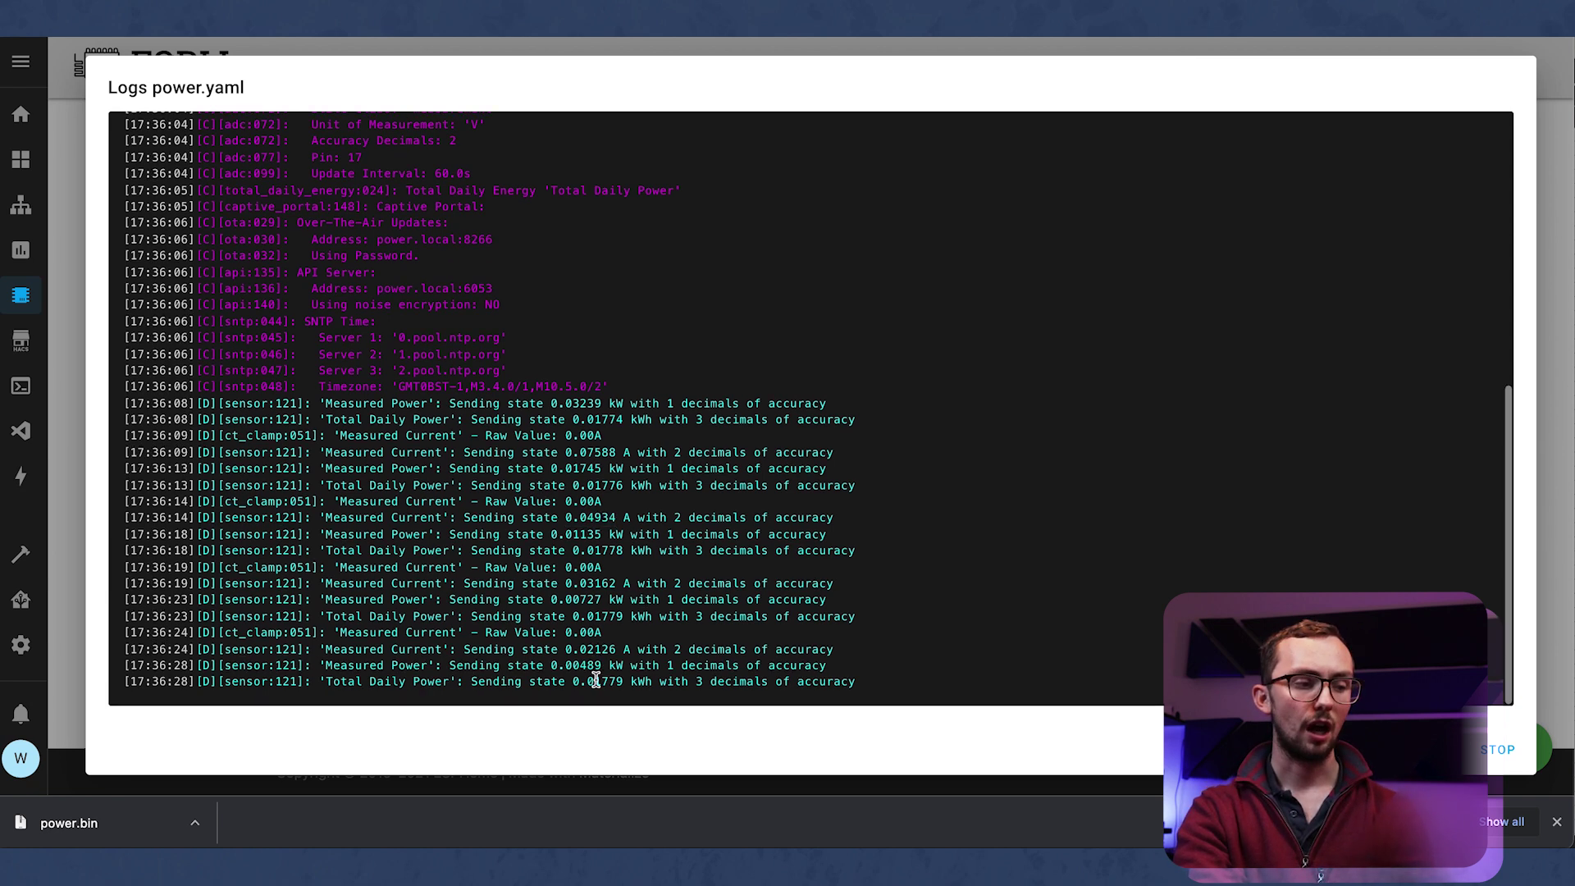
double_click(597, 681)
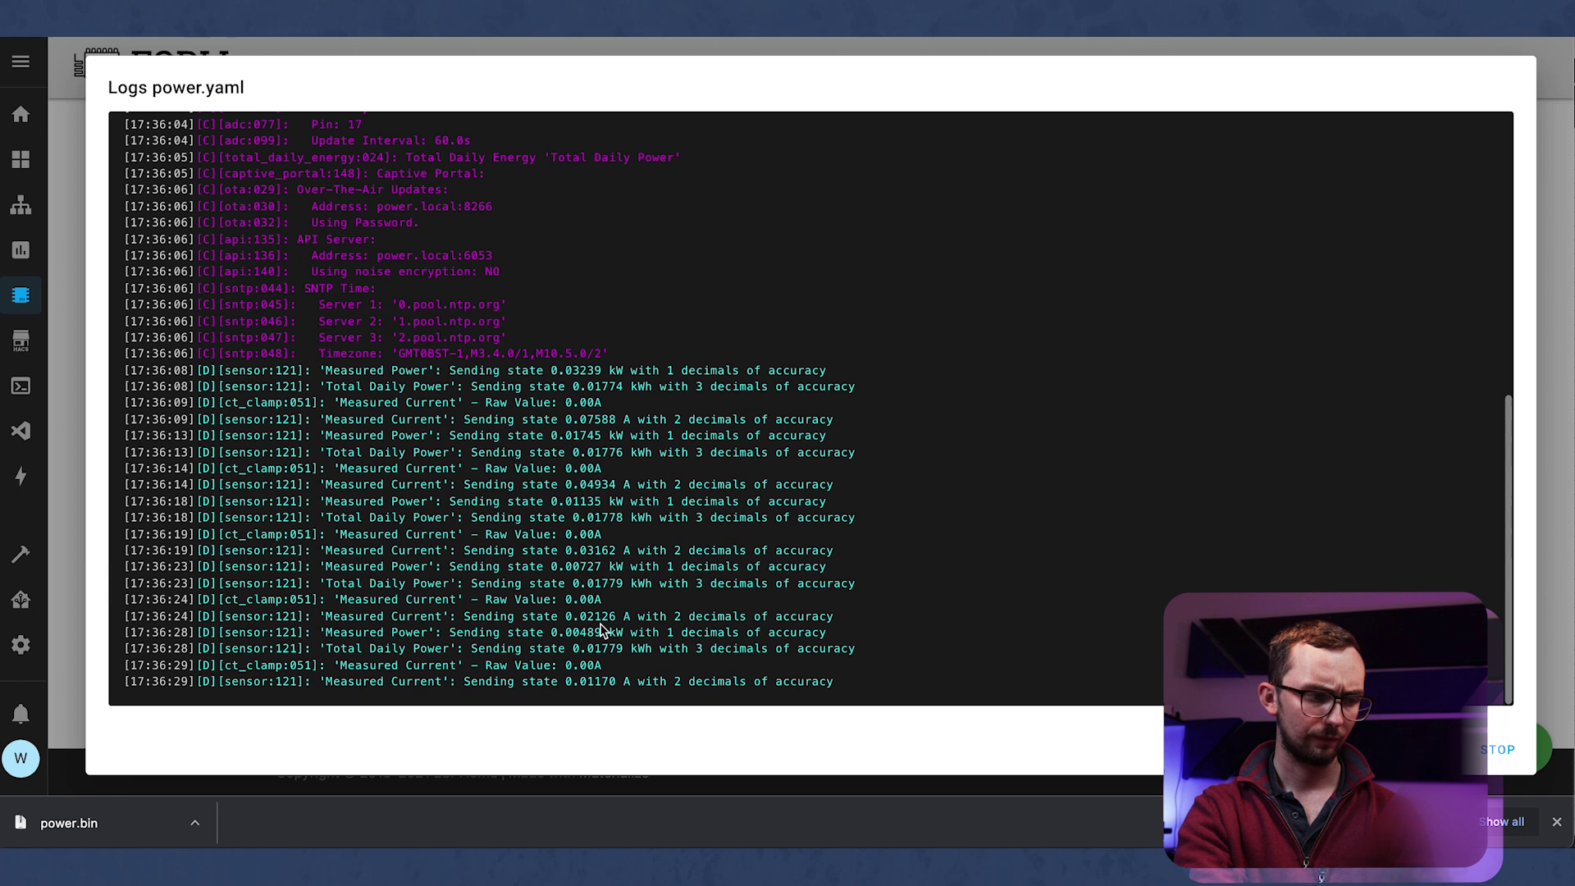
double_click(600, 616)
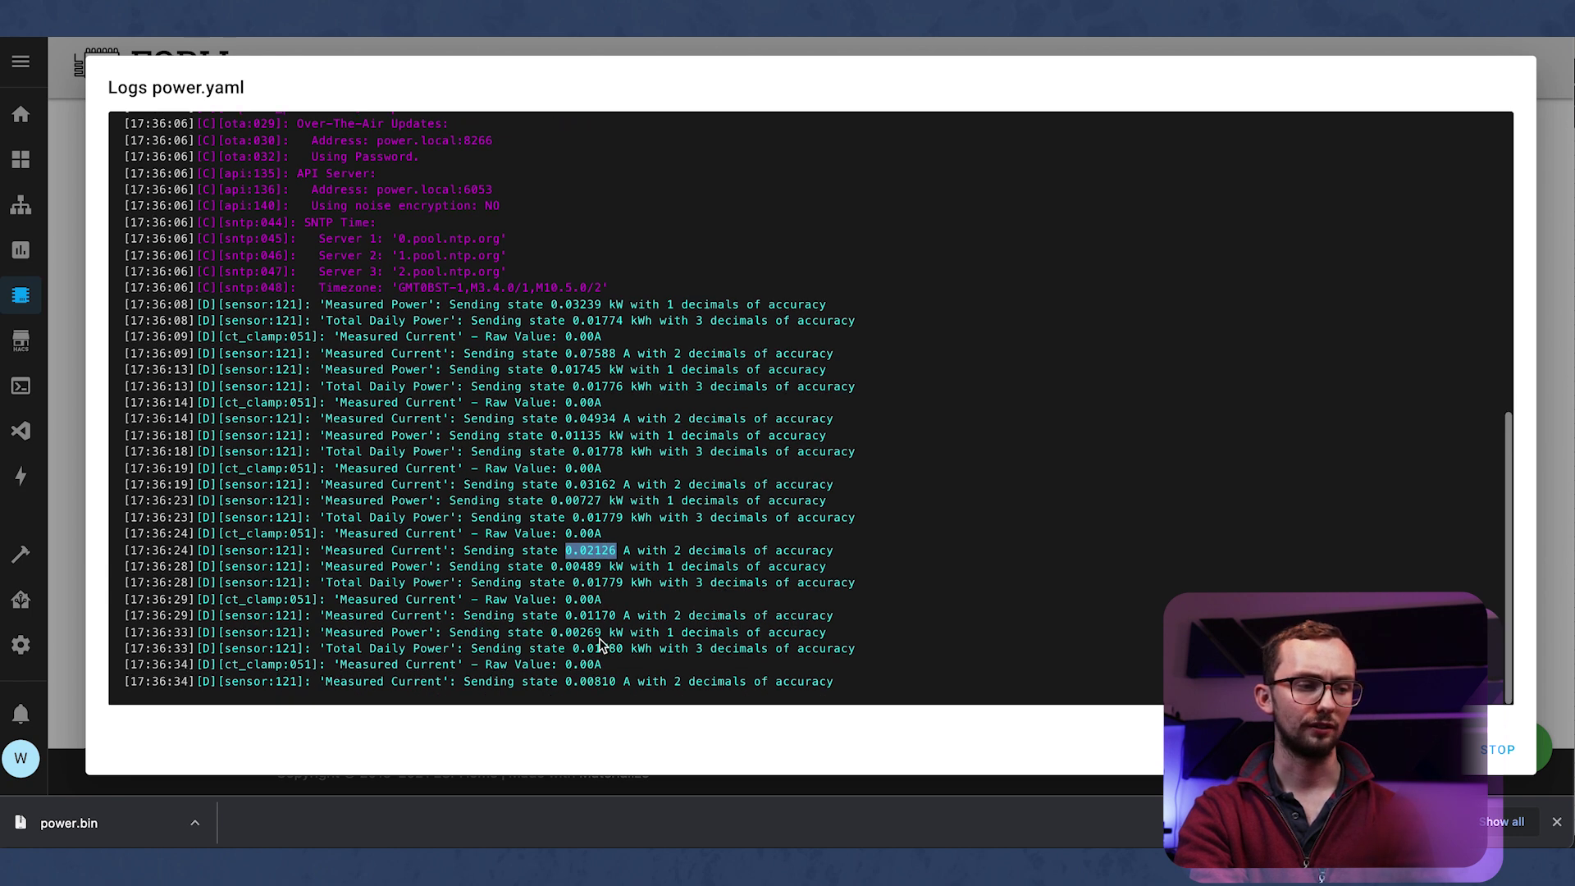
double_click(605, 680)
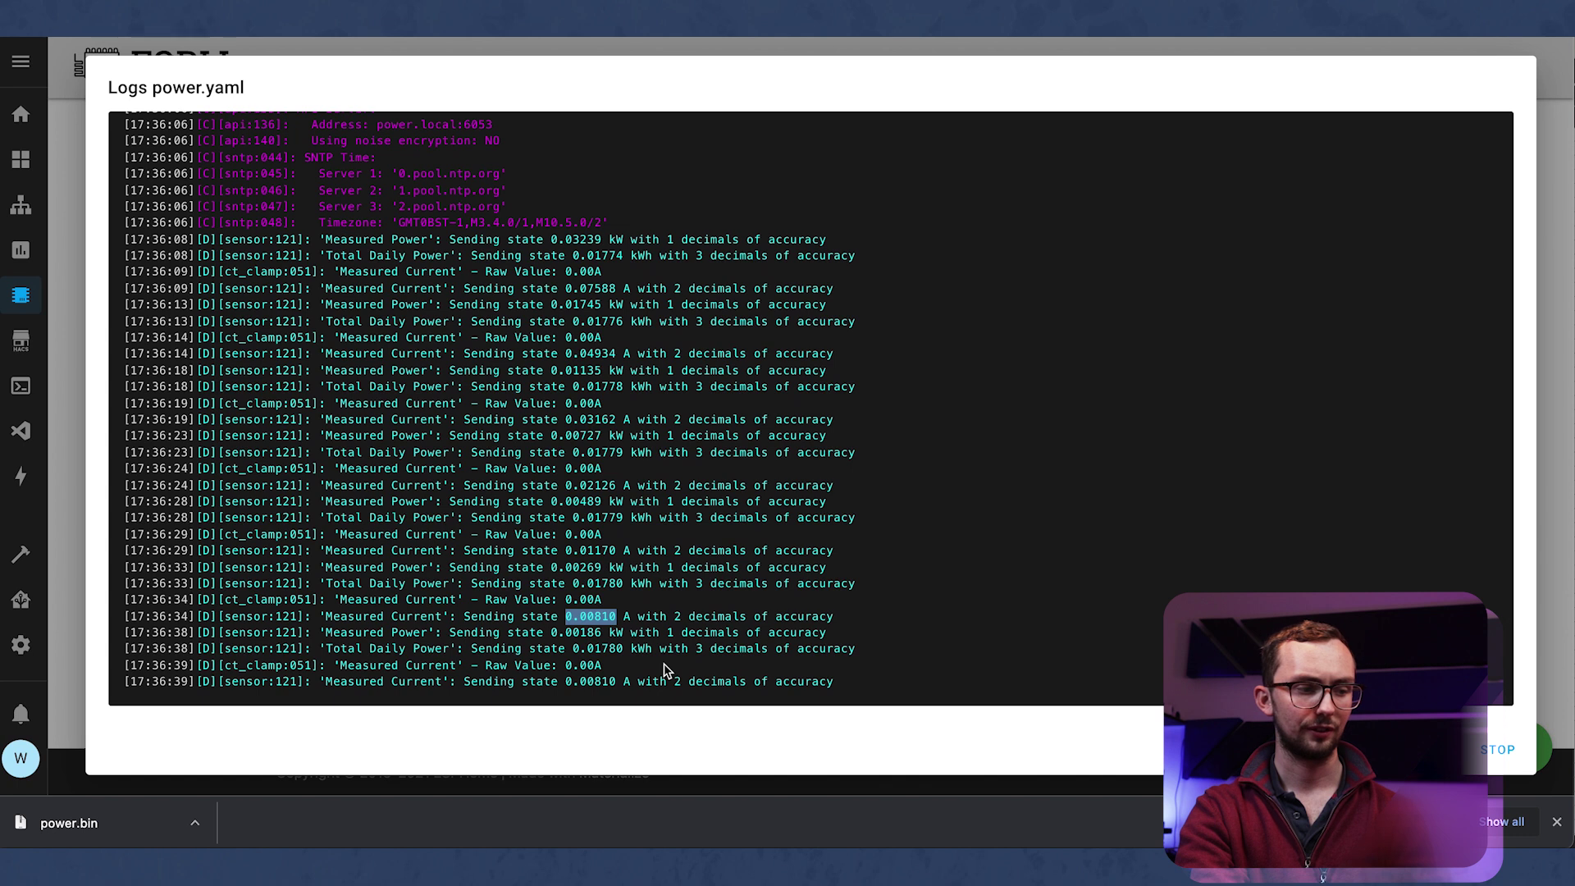
left_click(625, 680)
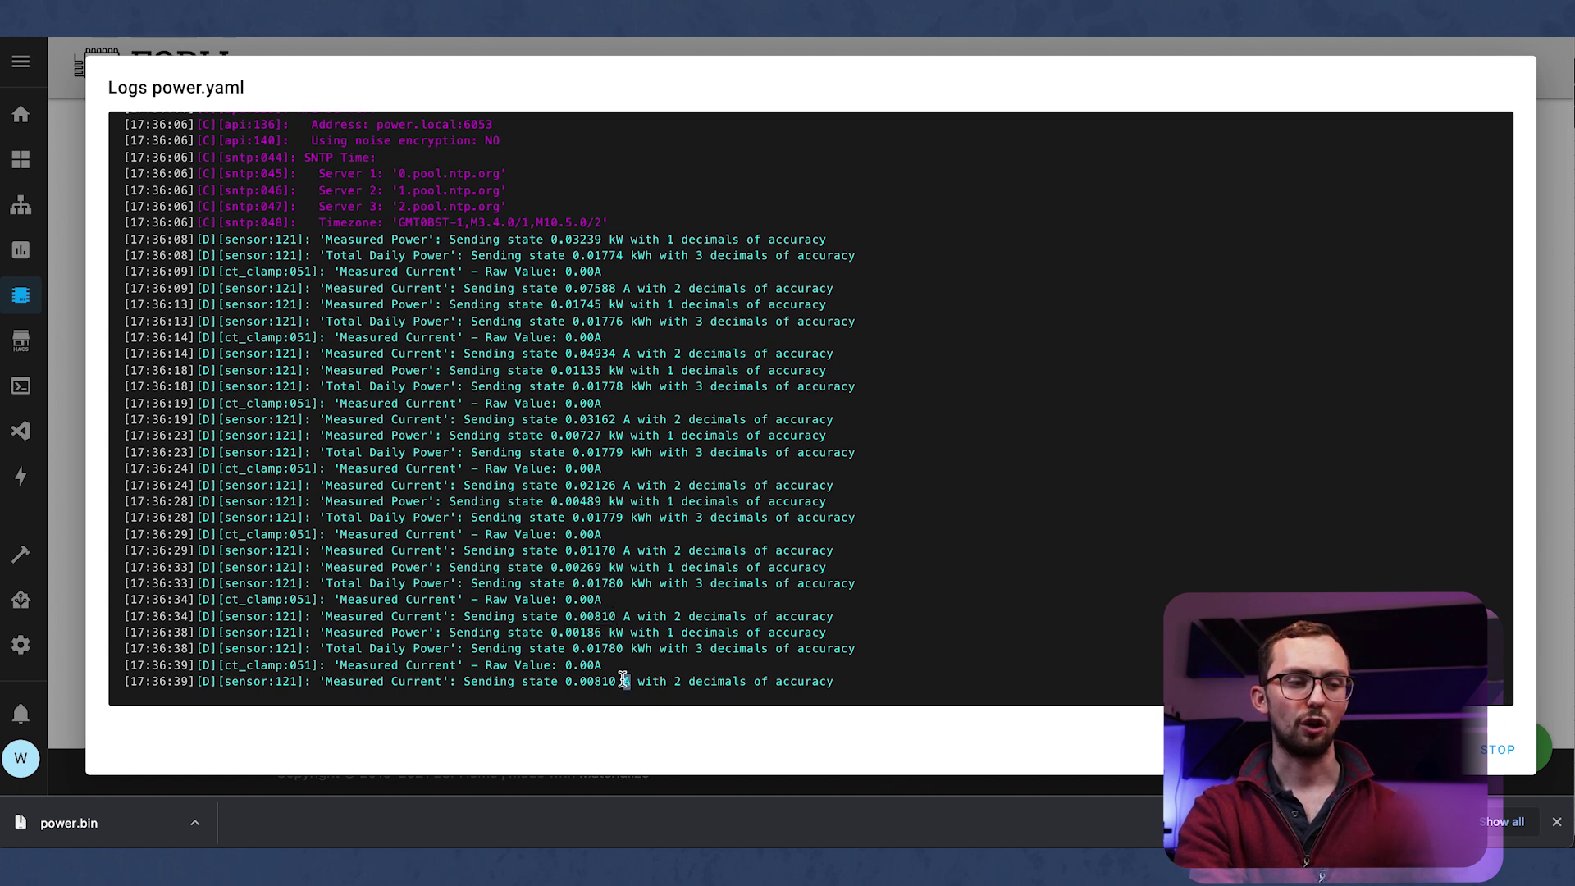
double_click(610, 681)
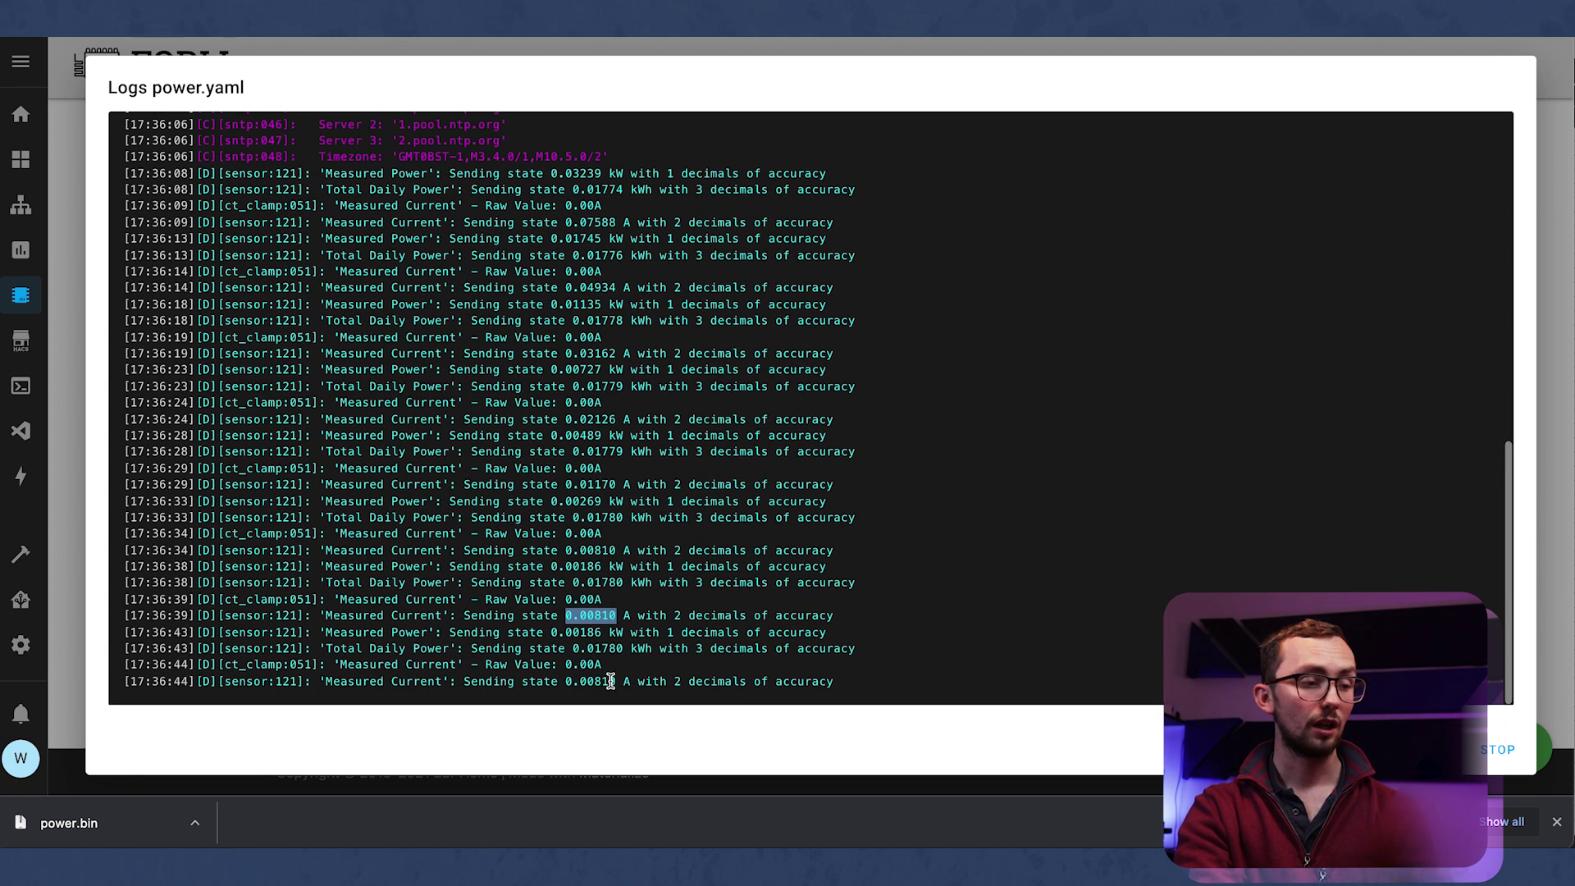
left_click(726, 676)
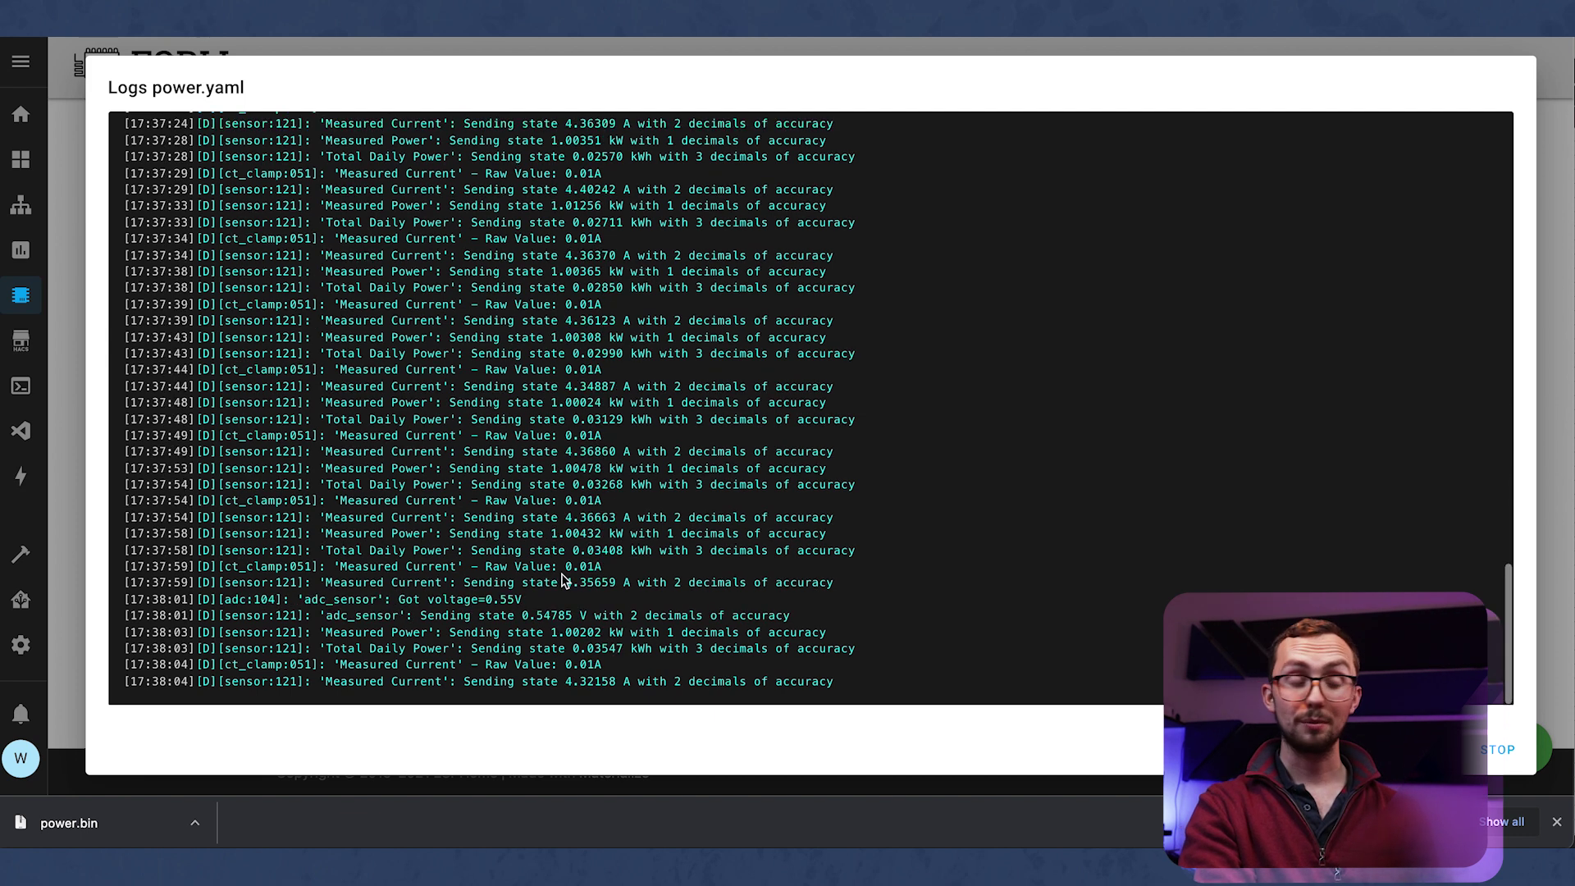
Verify the loaded readings: current 4.32 A then 4.29 A, power 0.98692 kW, daily energy rising past 0.04 kWh.
double_click(565, 681)
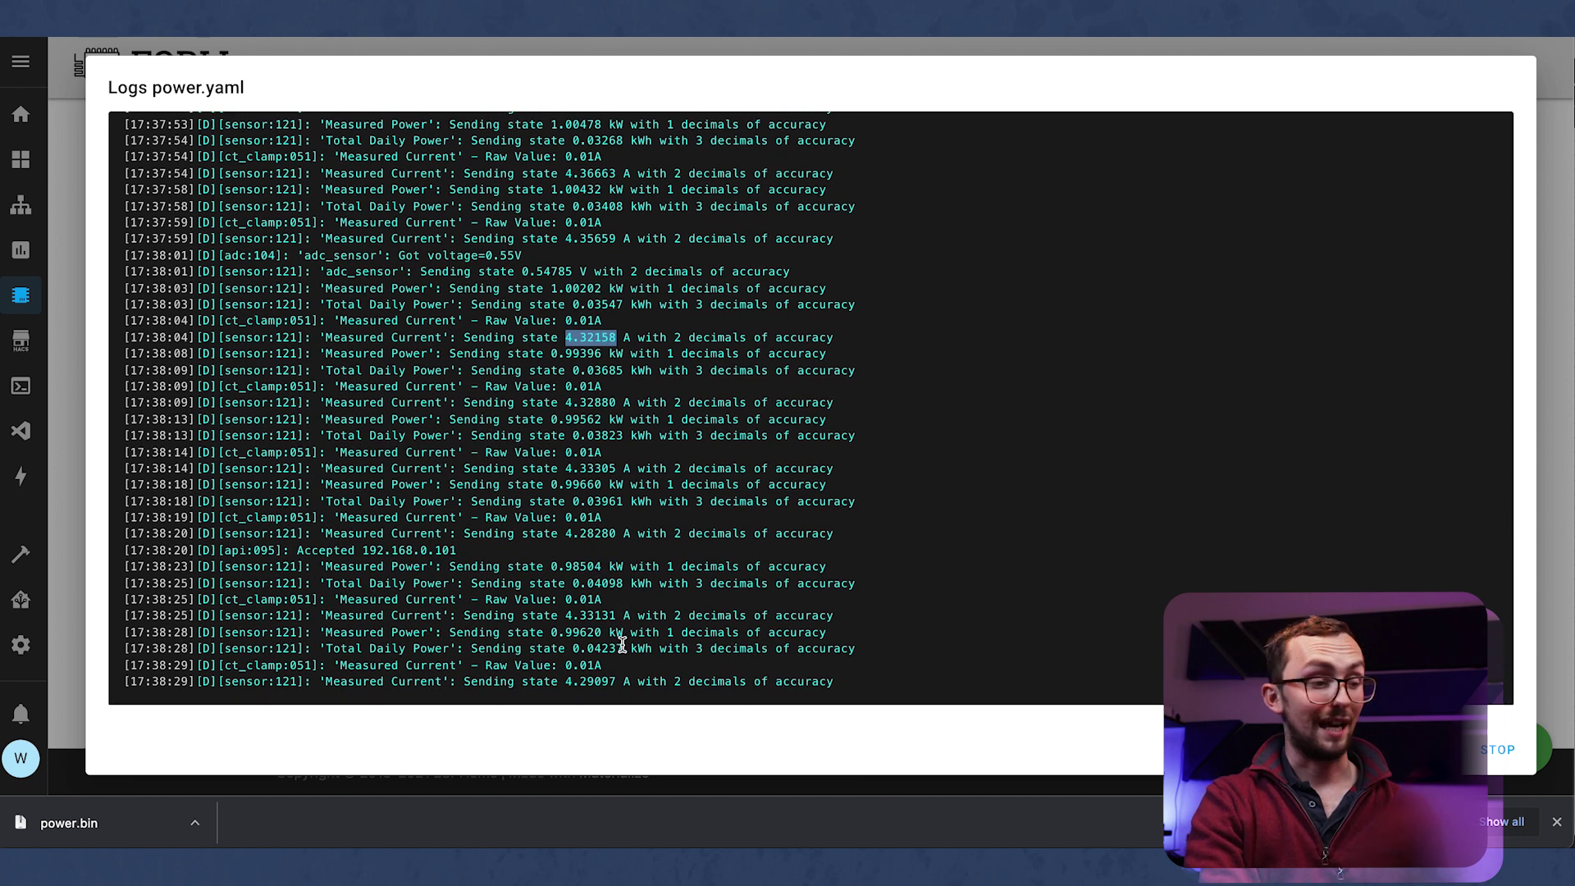
double_click(614, 648)
left_click(623, 674)
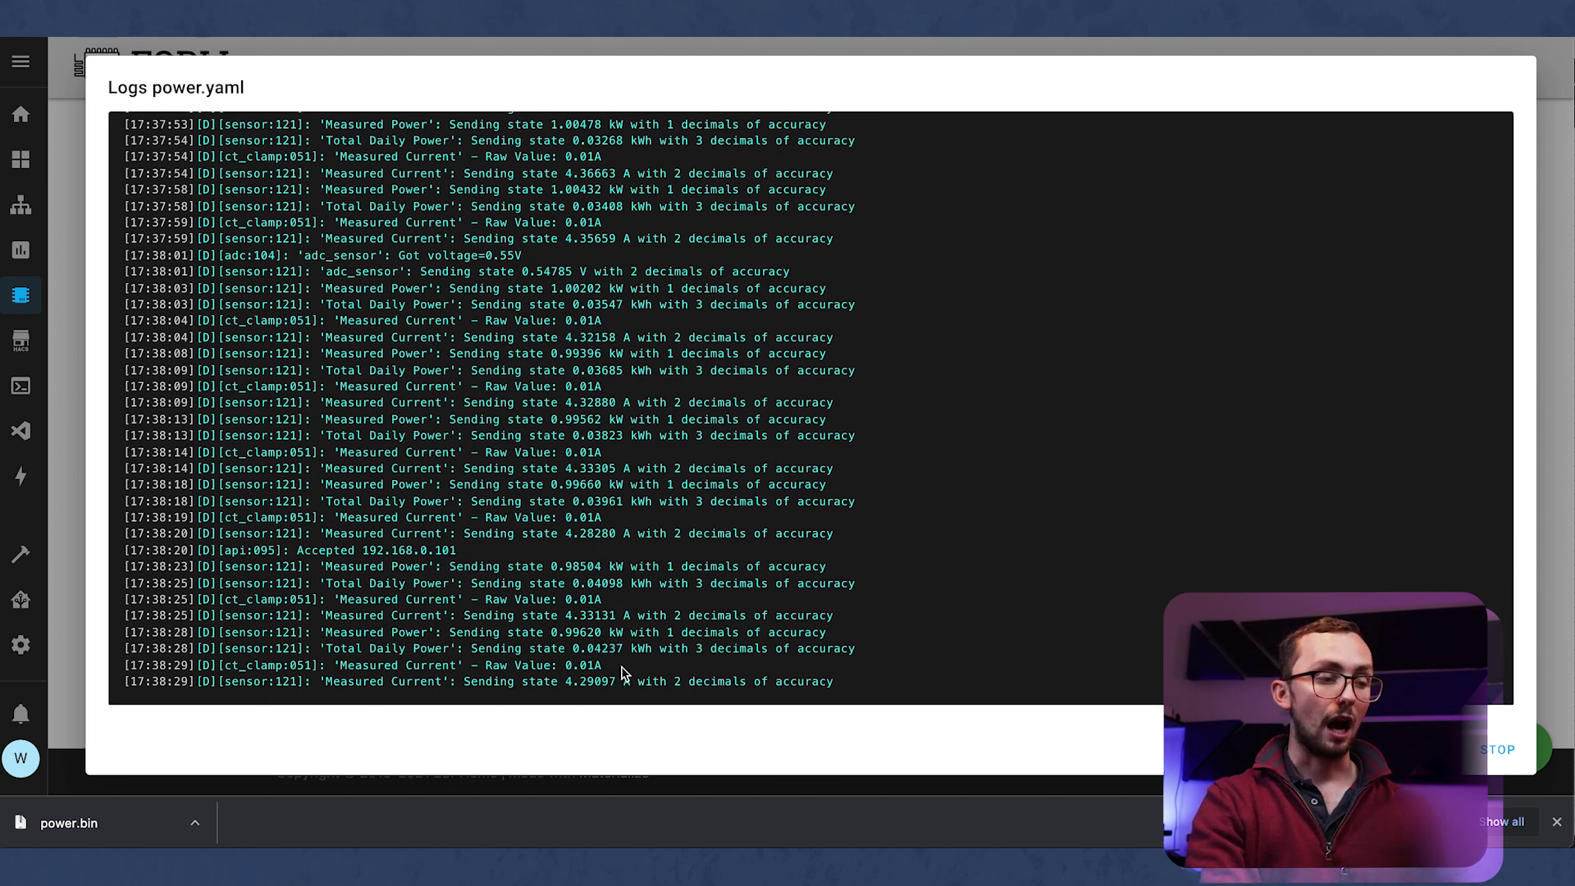
double_click(592, 683)
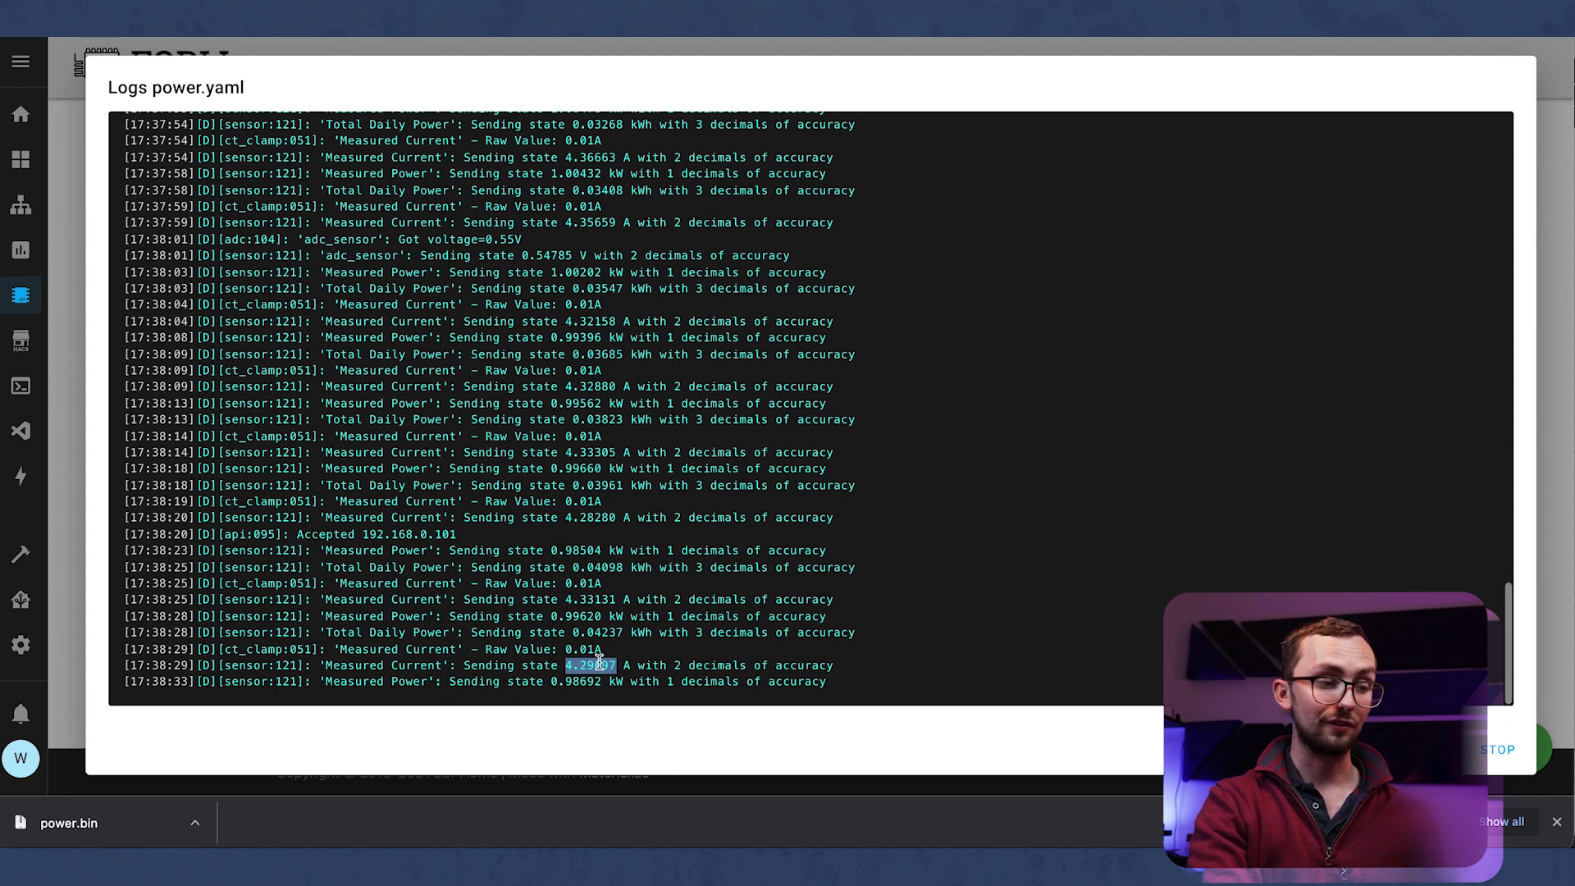
triple_click(599, 663)
double_click(598, 663)
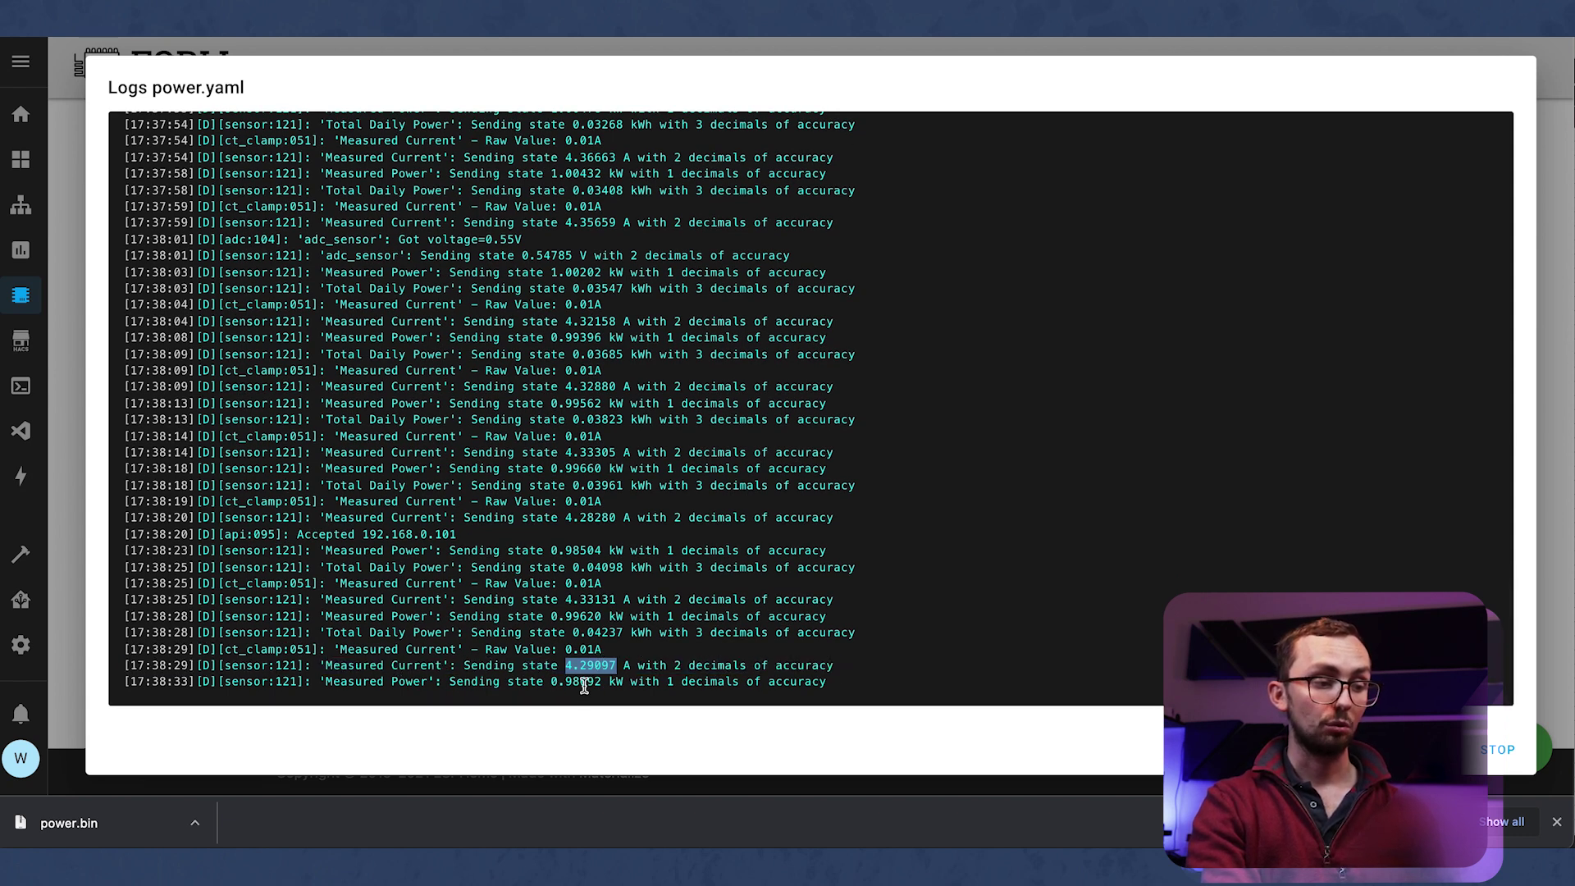
double_click(584, 682)
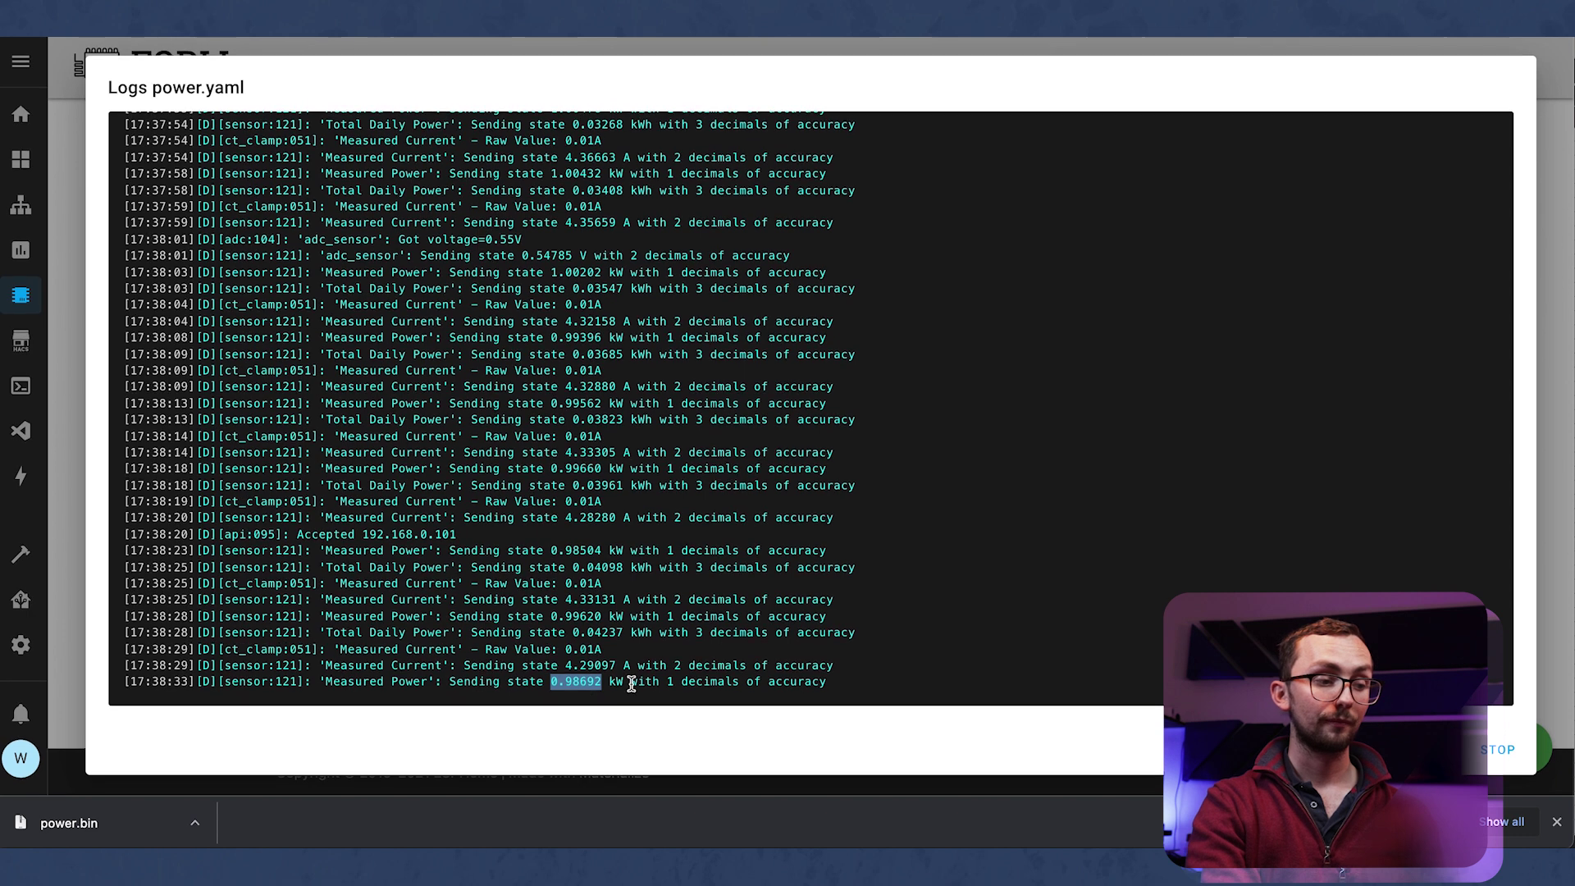
left_click(628, 684)
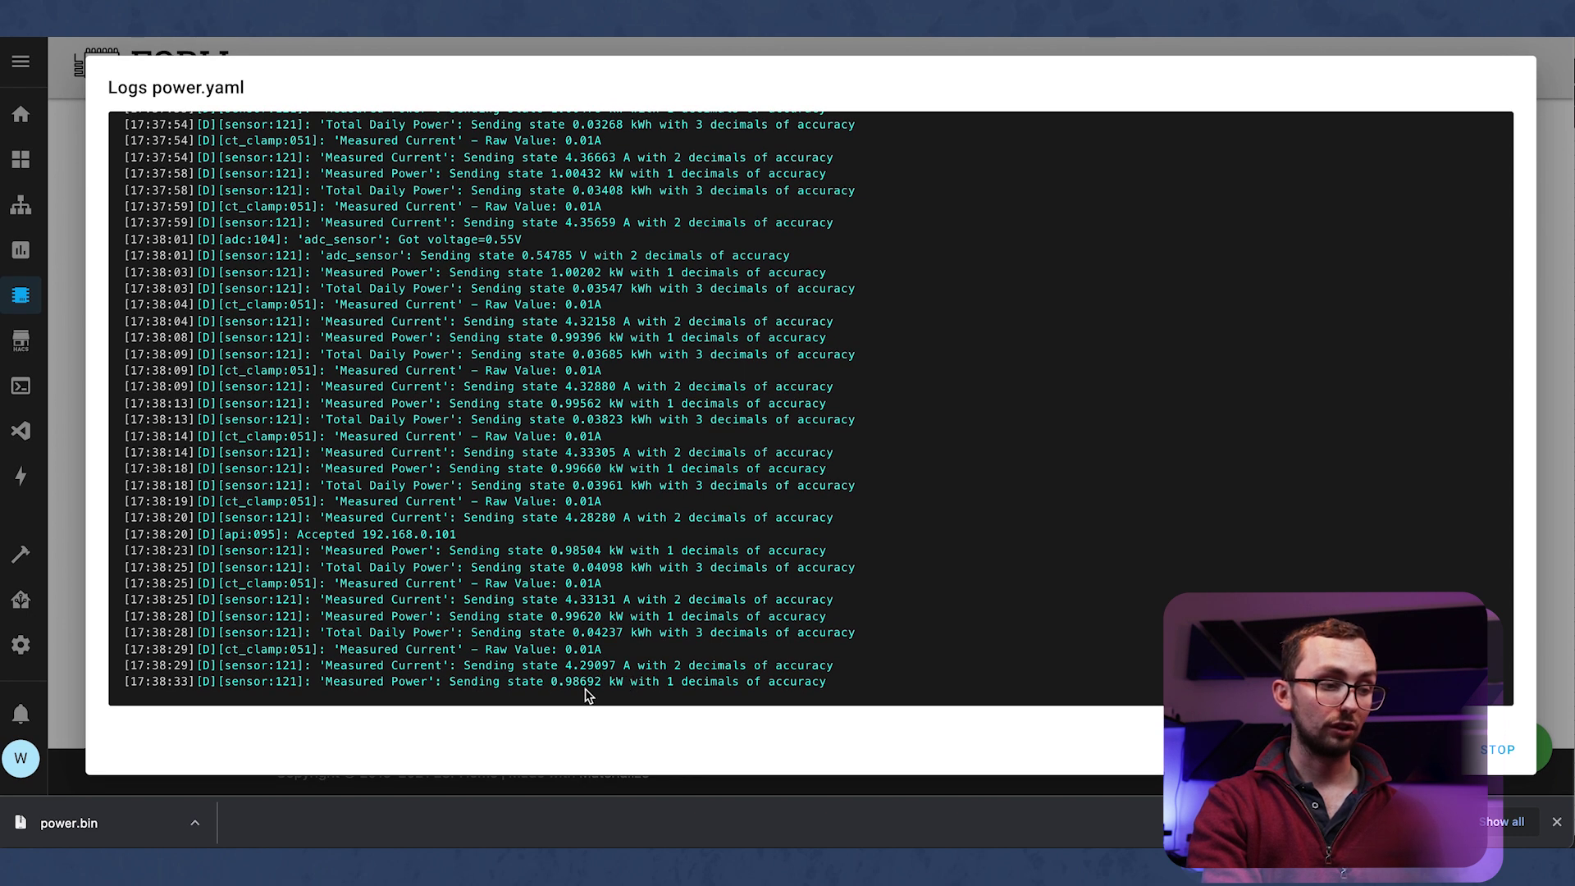
double_click(575, 566)
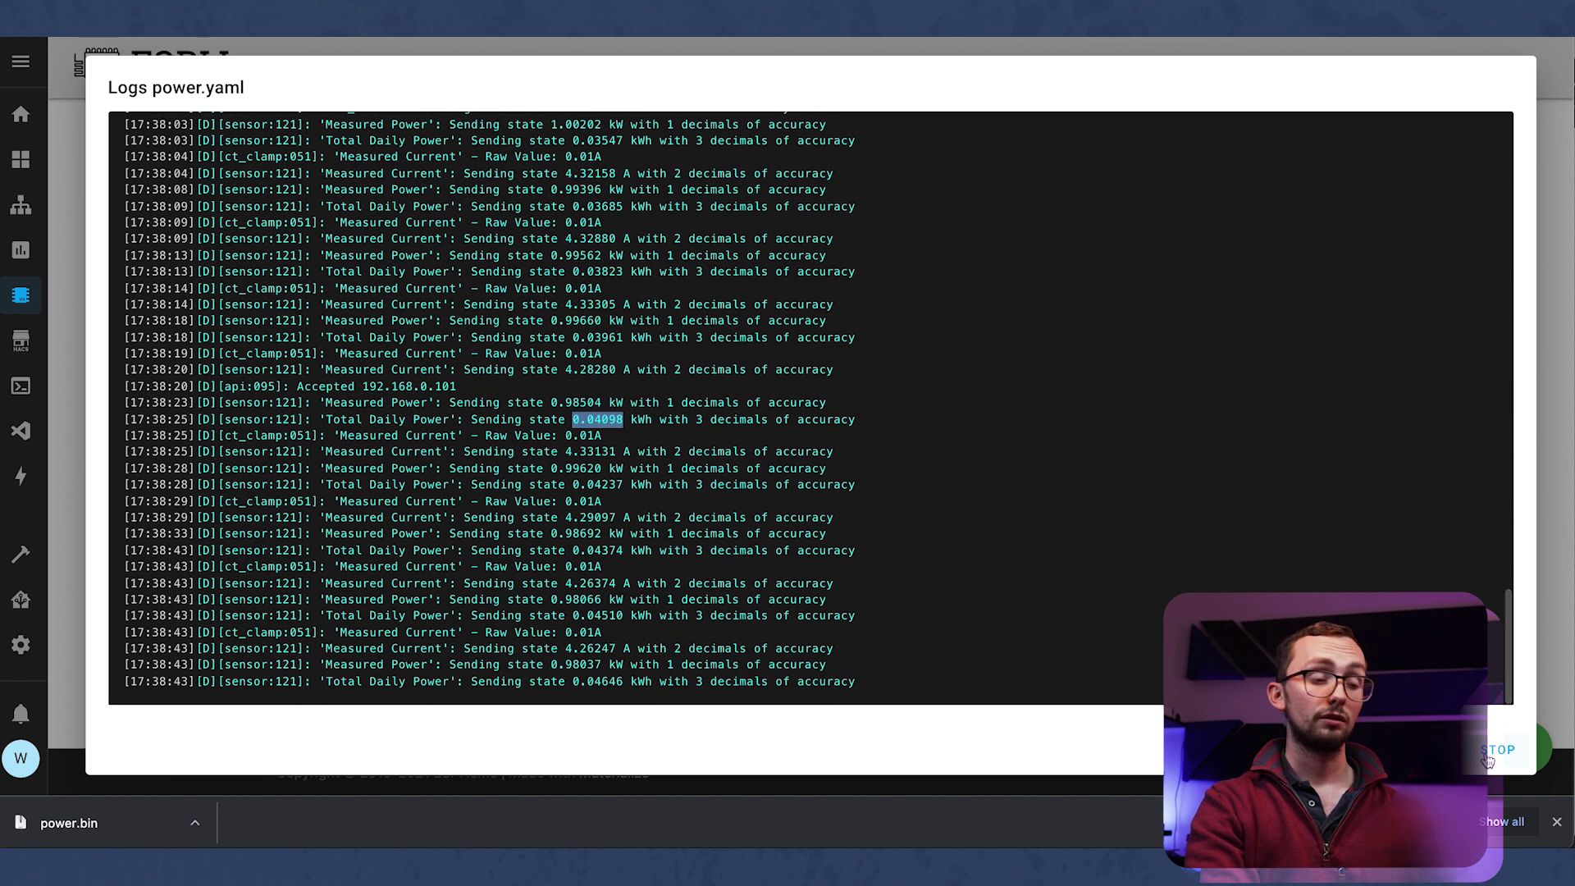
Add the ESPHome integration for the power monitor at 192.168.0.250, entering its encryption password.
left_click(1487, 758)
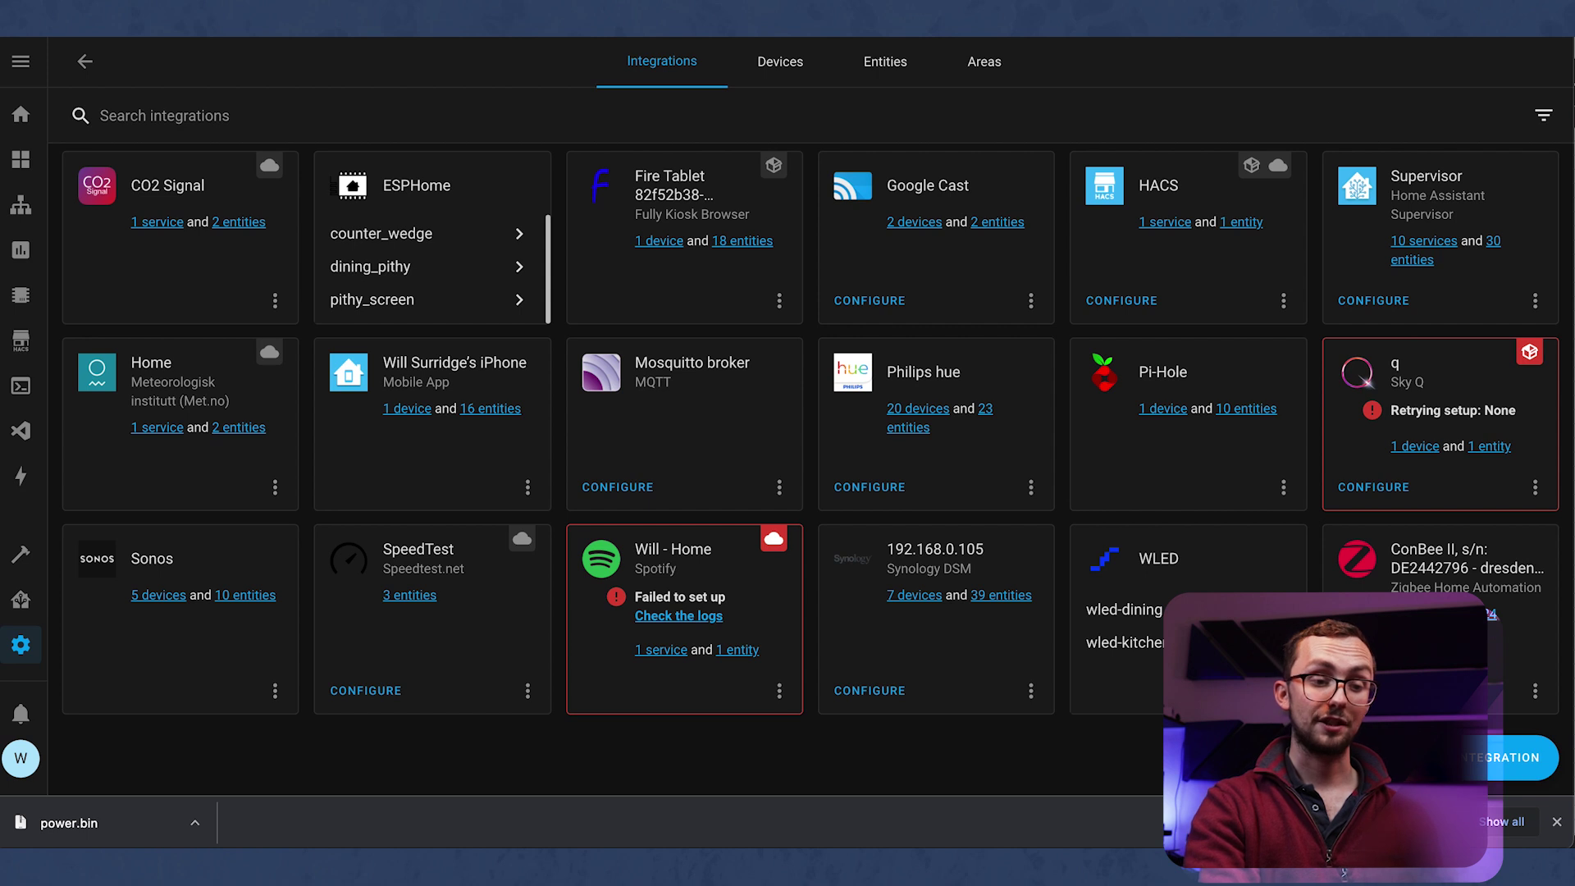
left_click(1490, 766)
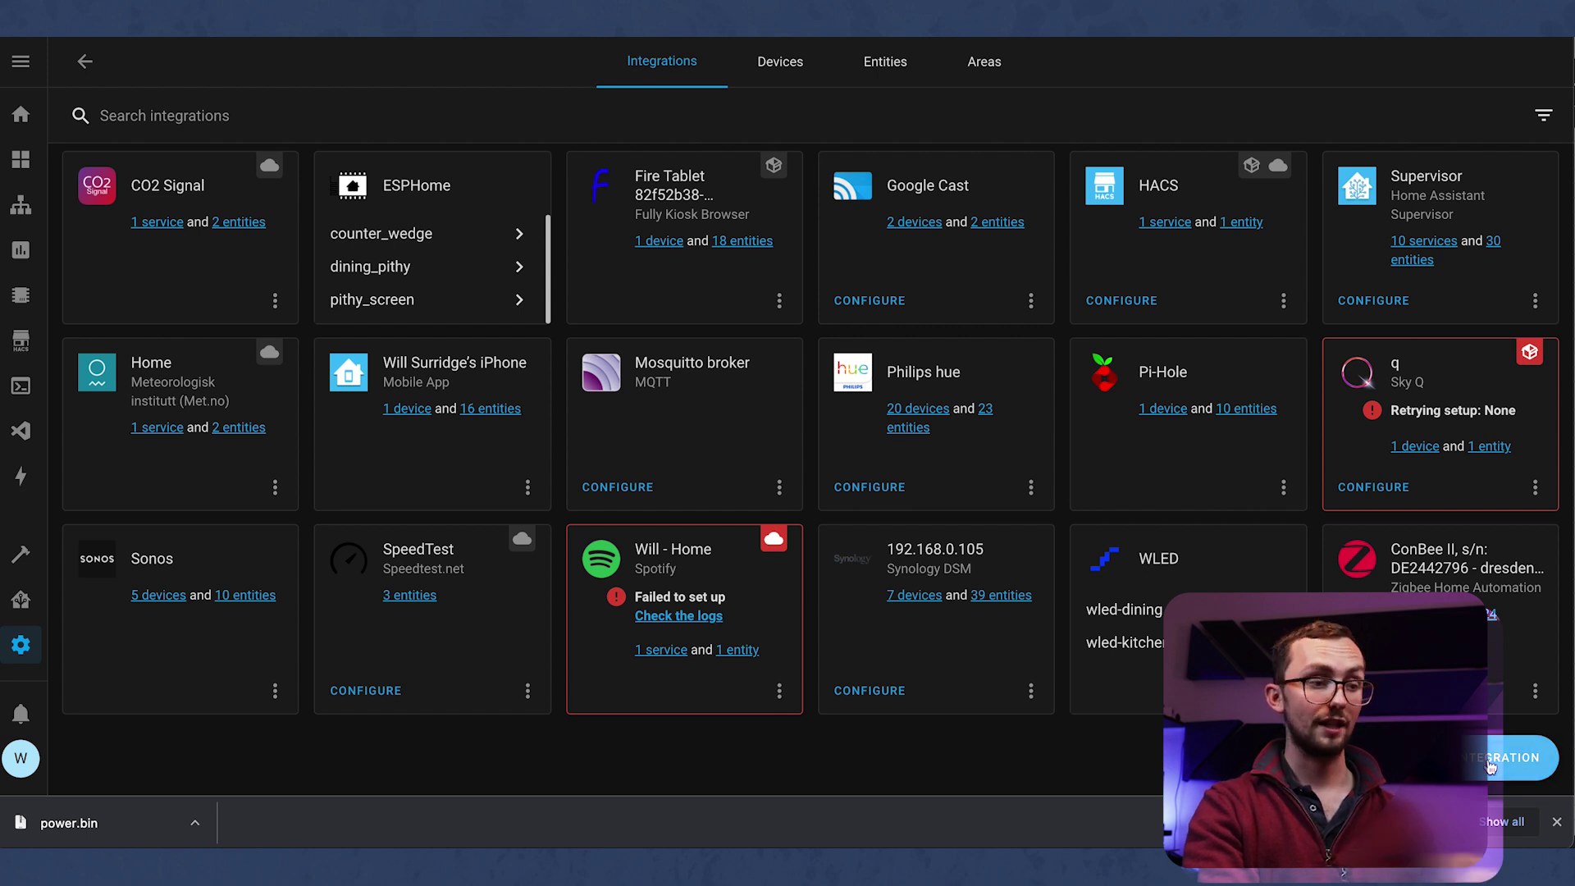
type("esp")
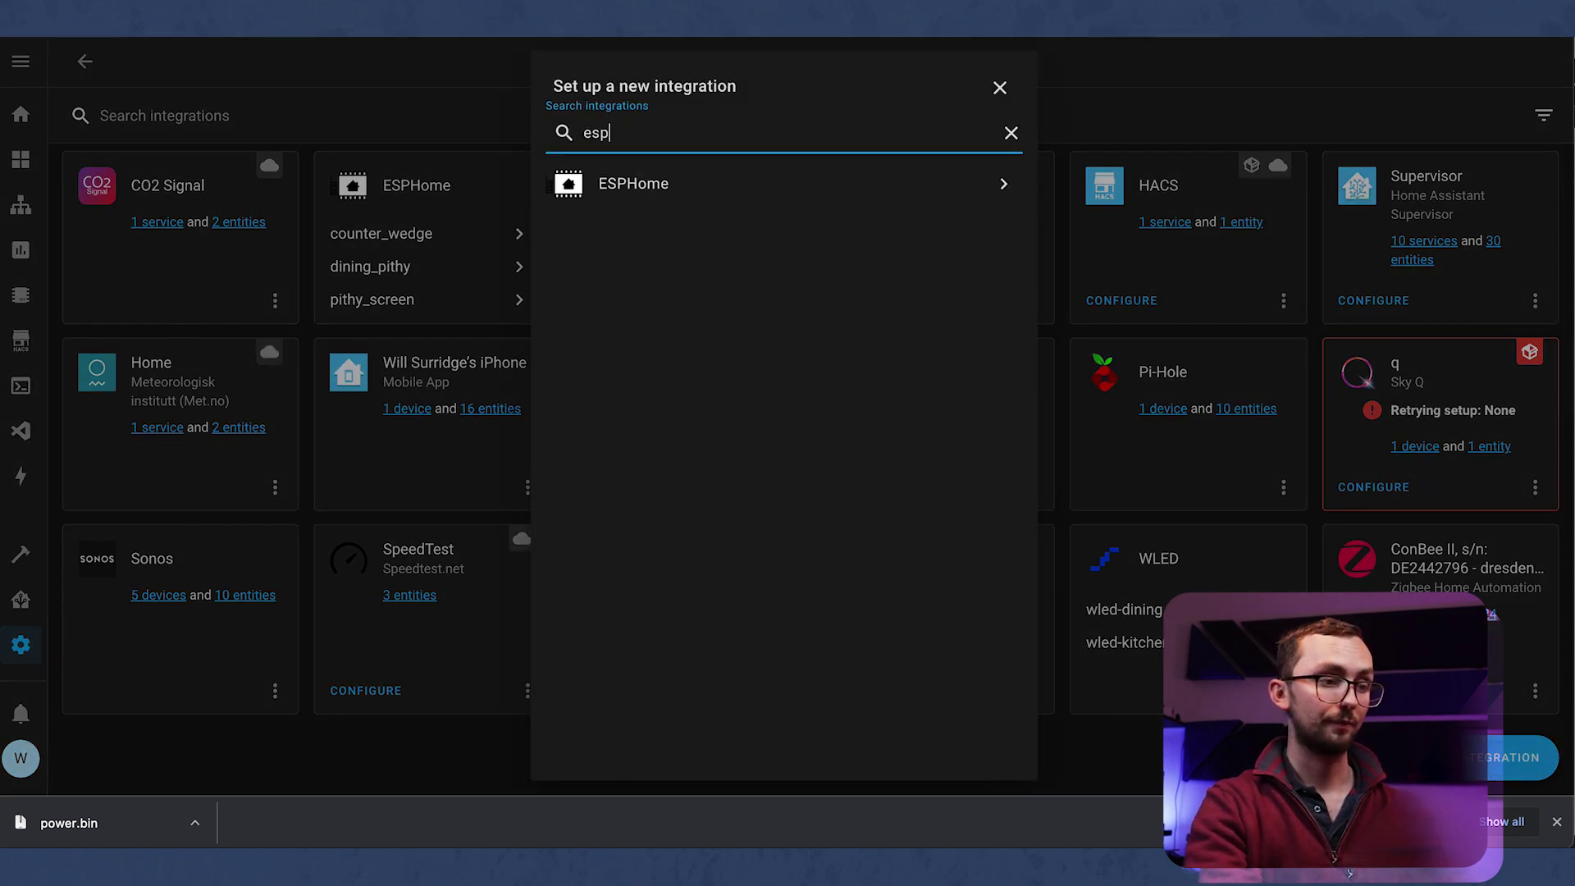
left_click(808, 182)
type("192")
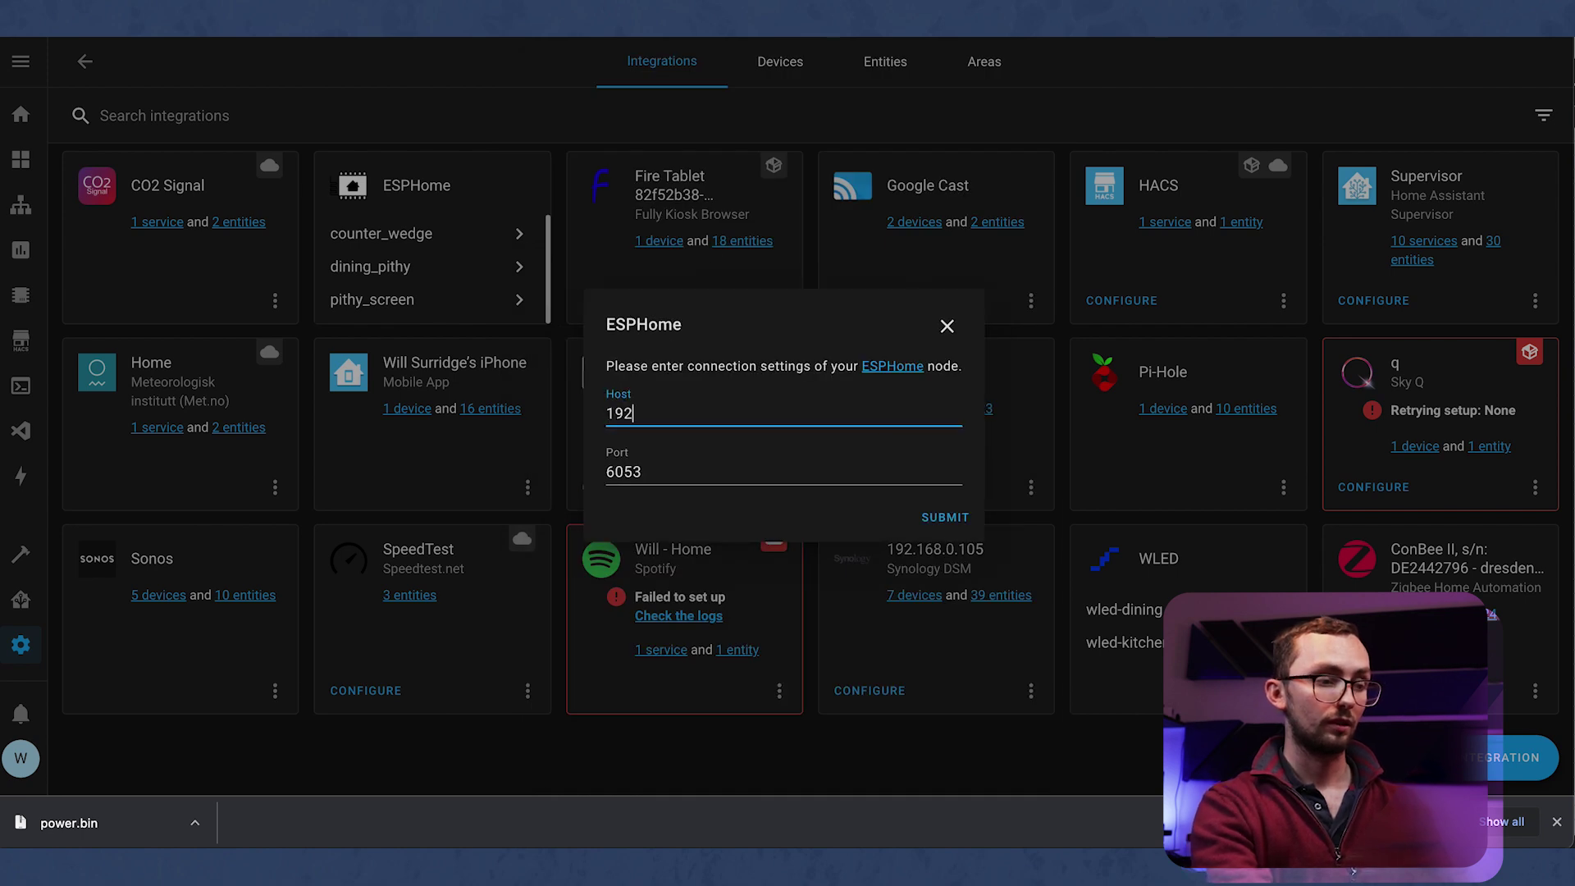
type(".168.0.25")
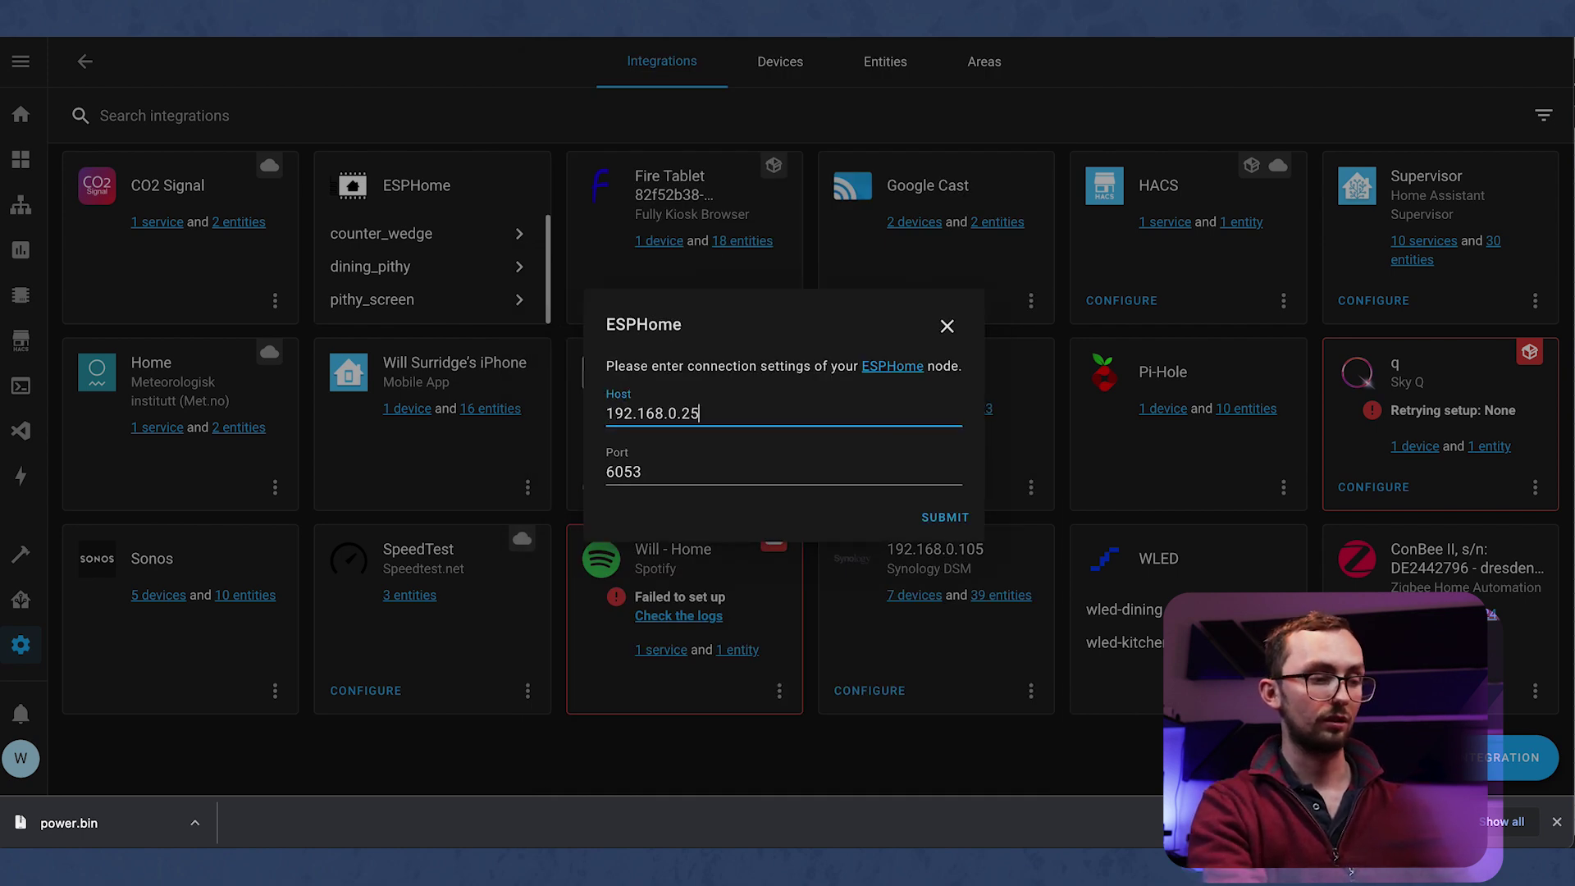
type("0")
left_click(944, 520)
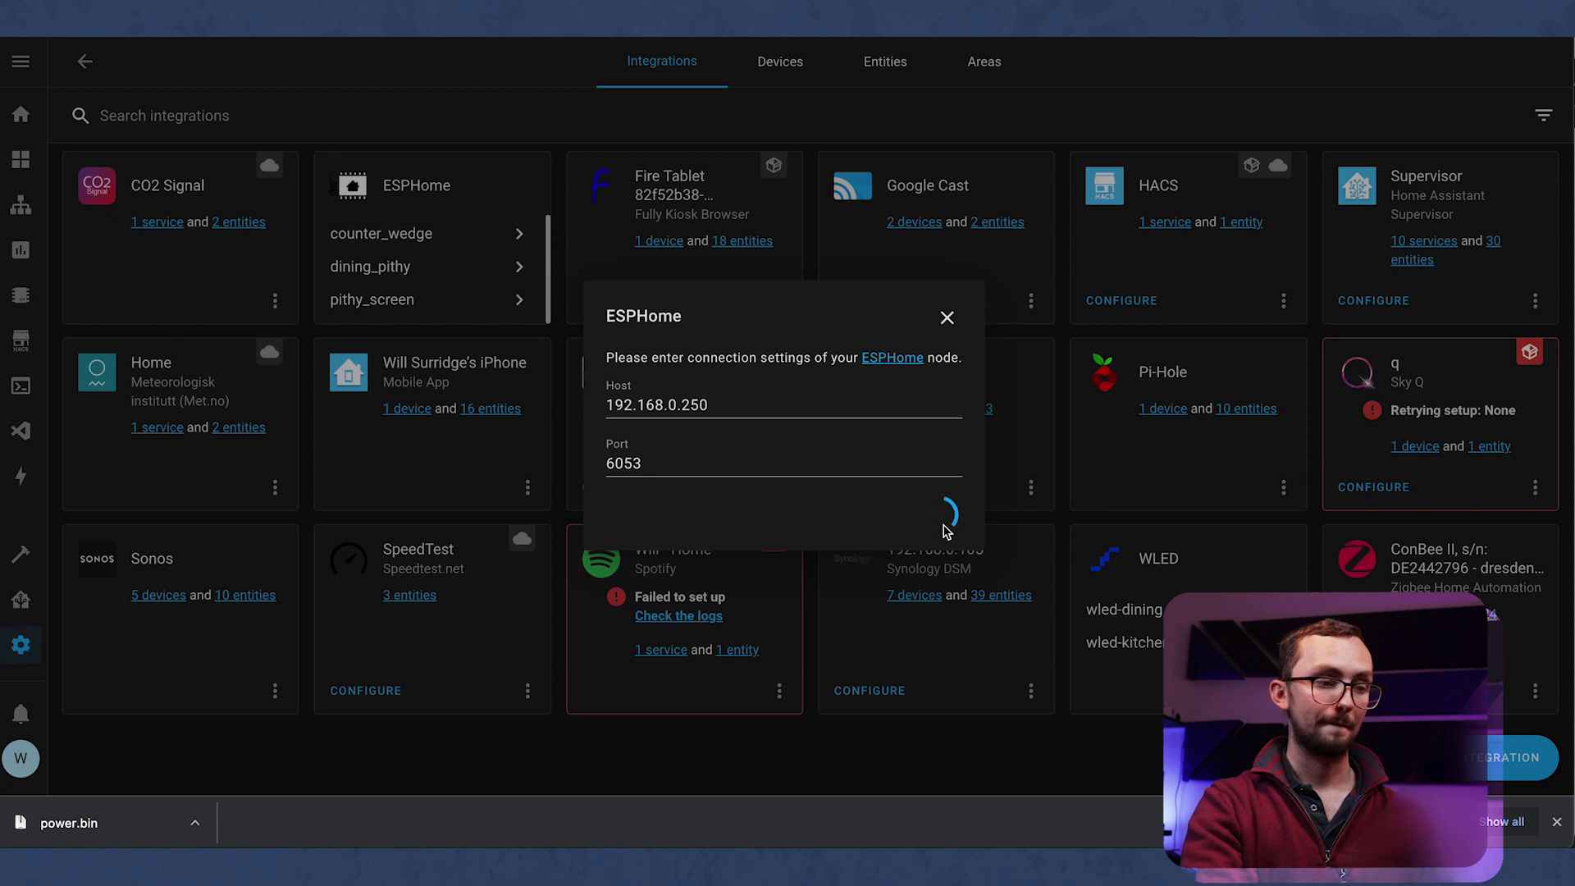
type("•••")
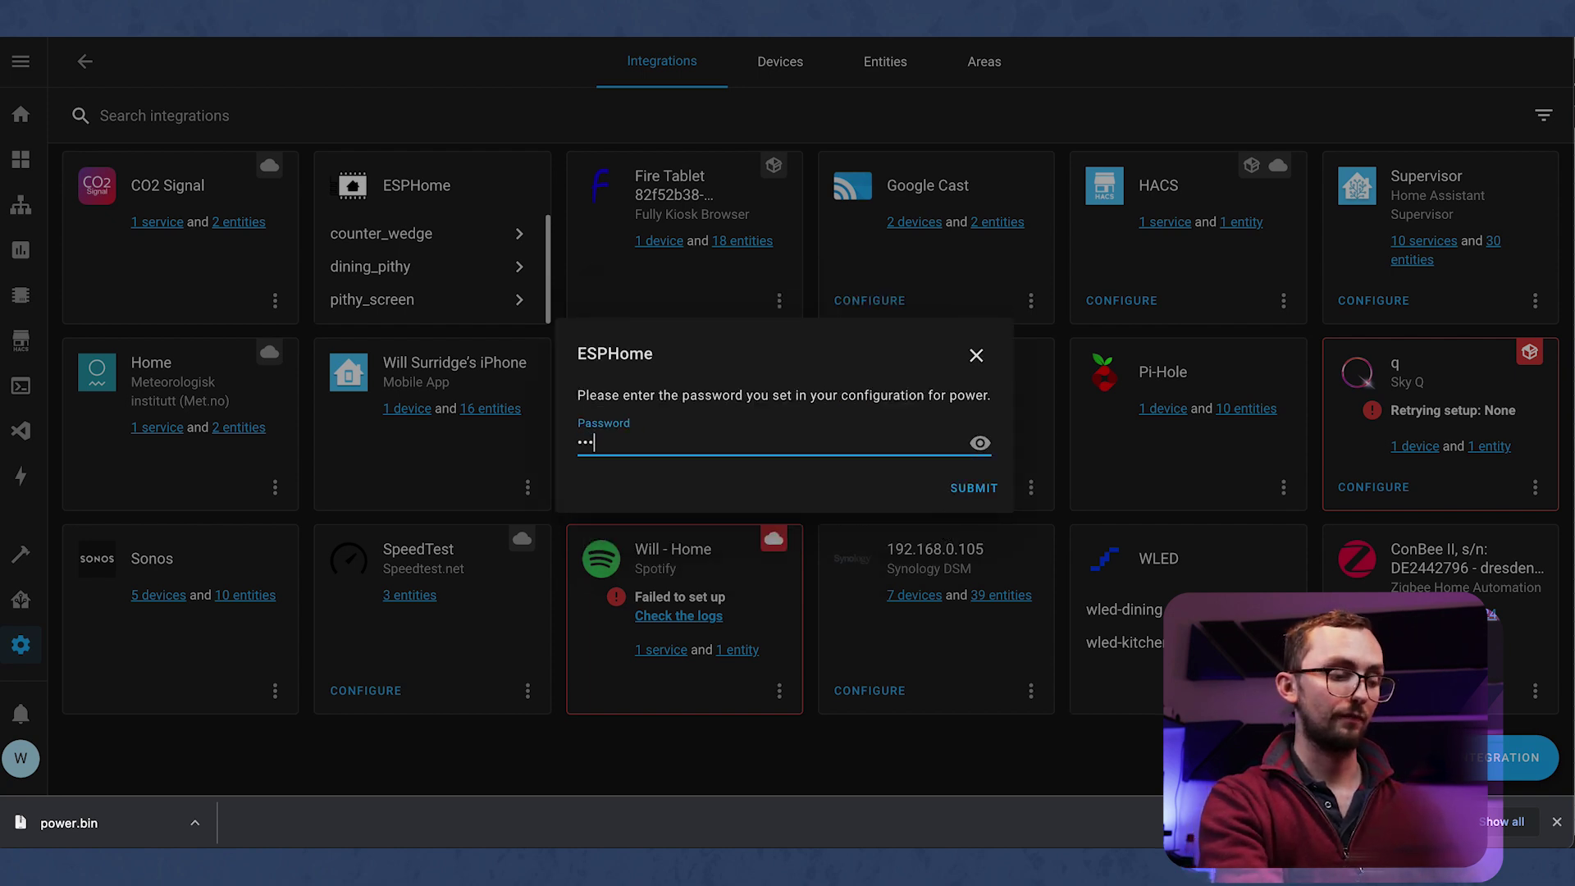
type("•••••••")
key("Return")
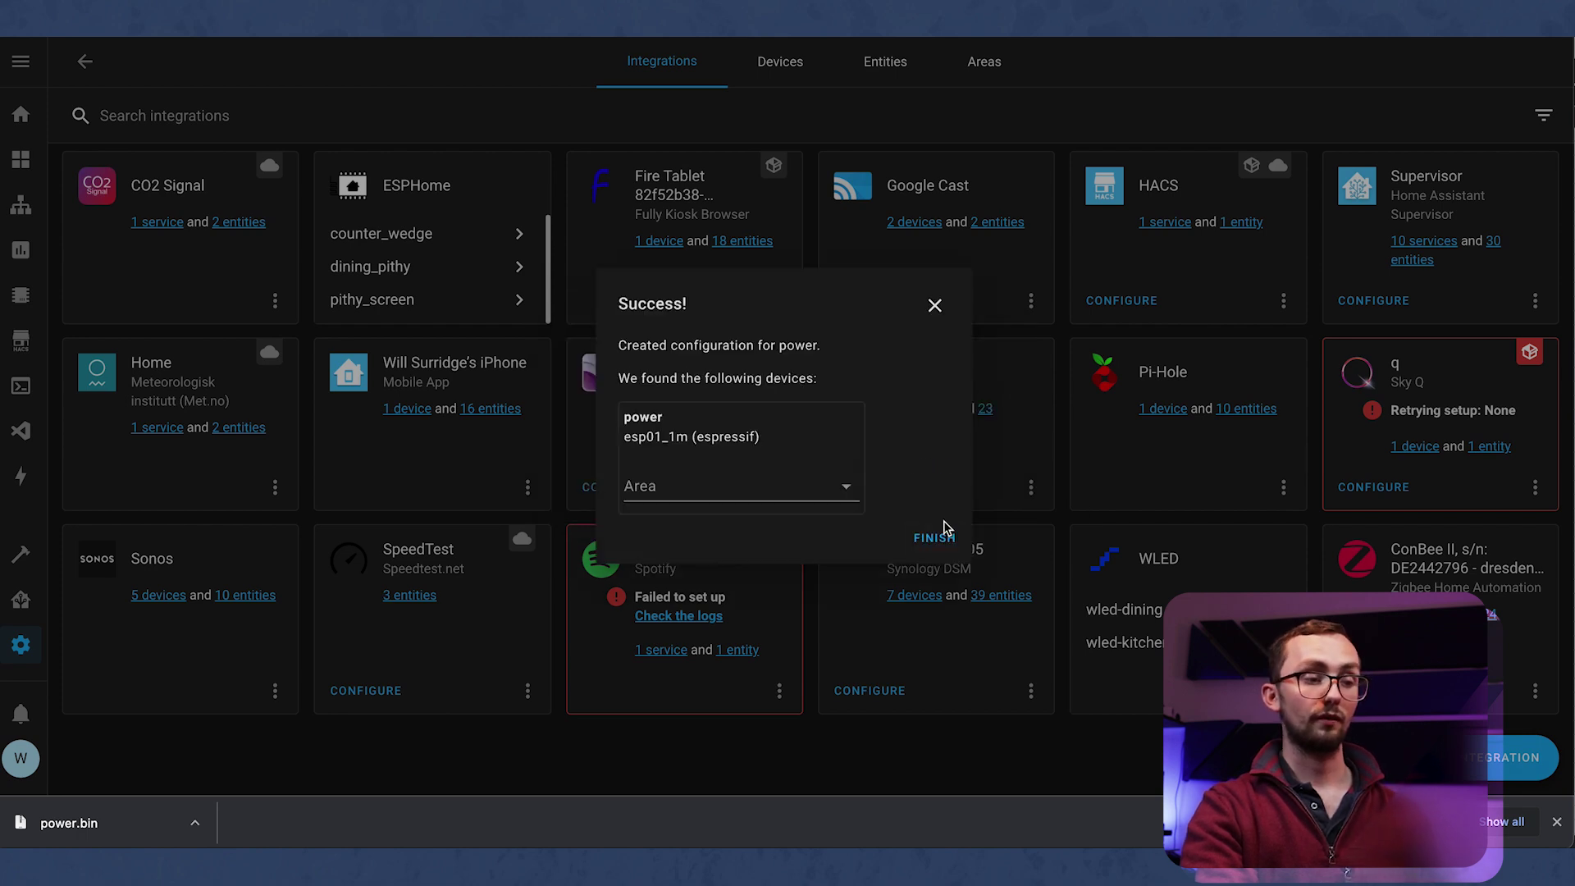
left_click(944, 537)
Open the power device's page showing its current, power and daily energy readings.
scroll(435, 299, "down", 1)
left_click(415, 300)
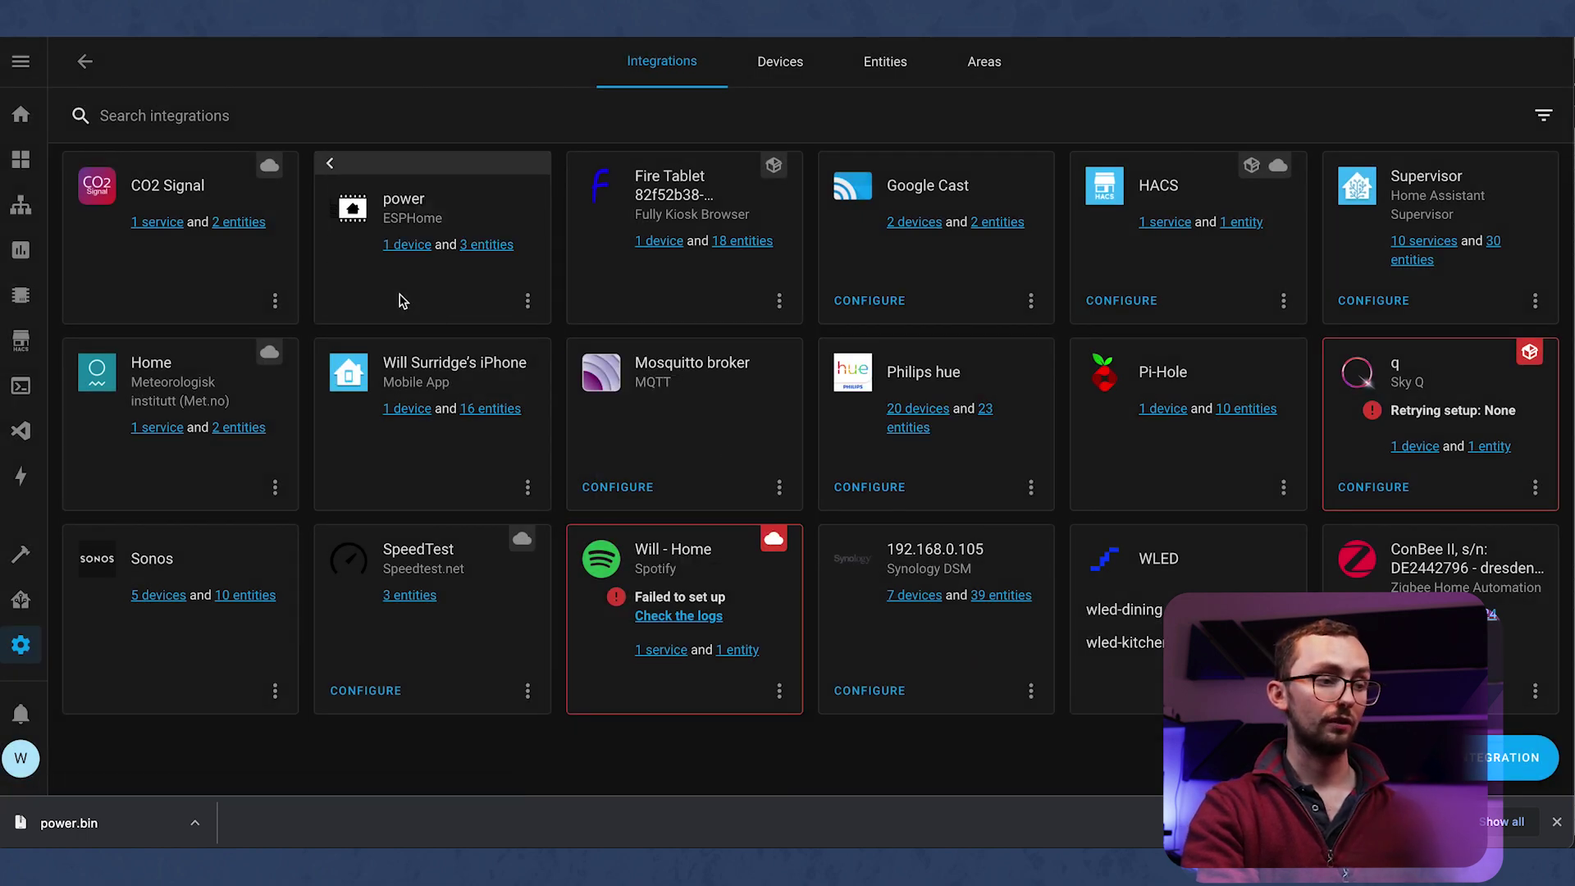
left_click(412, 250)
left_click(414, 216)
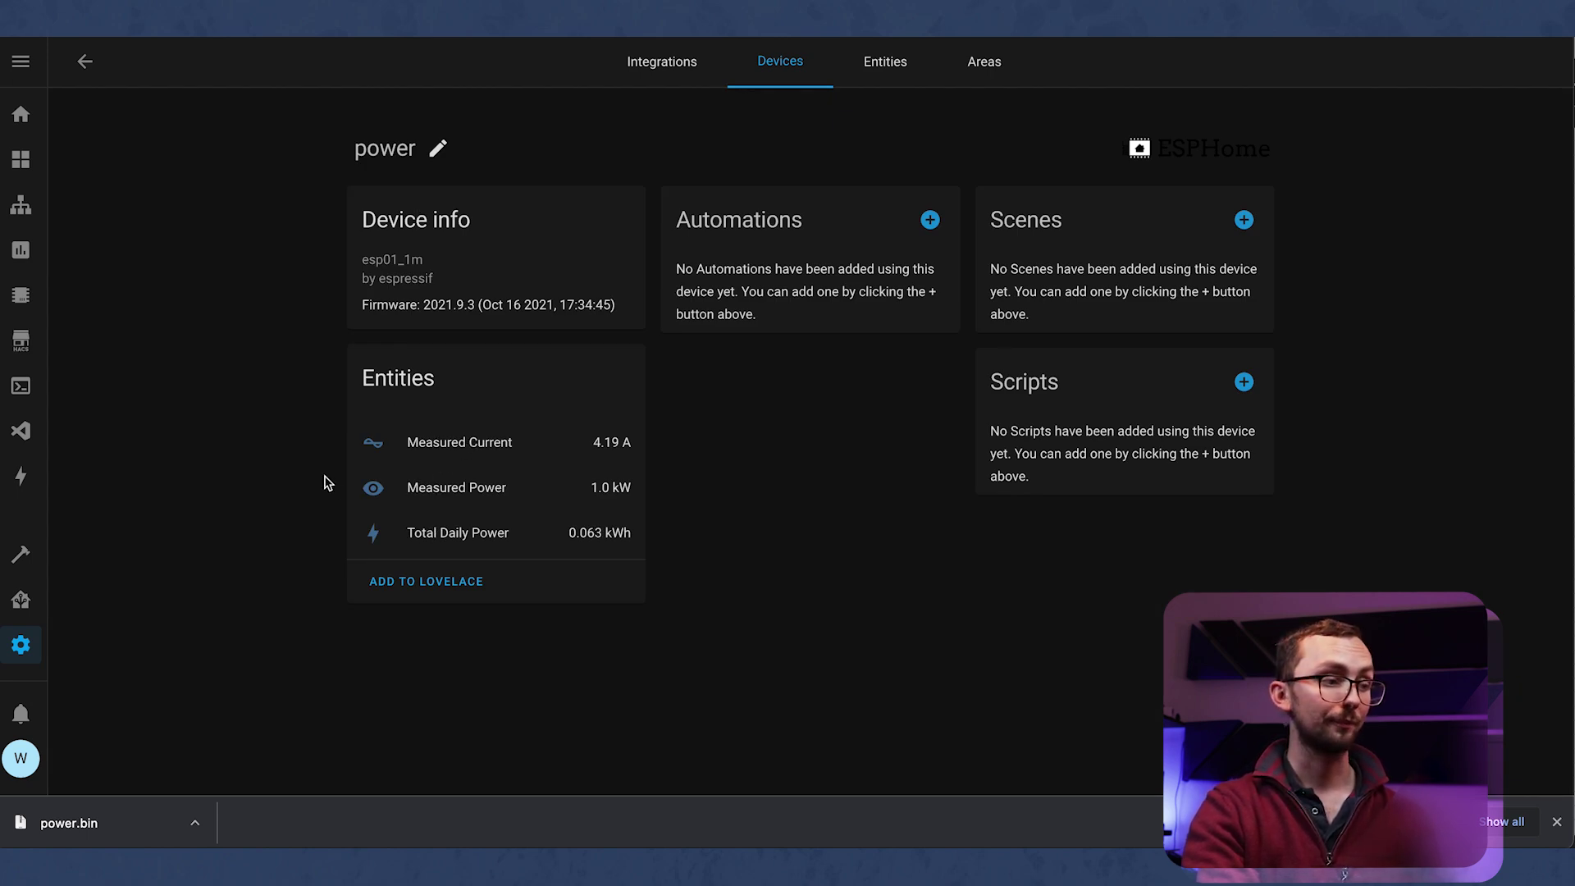
Open the Energy configuration from the settings overview.
left_click(20, 476)
left_click(21, 644)
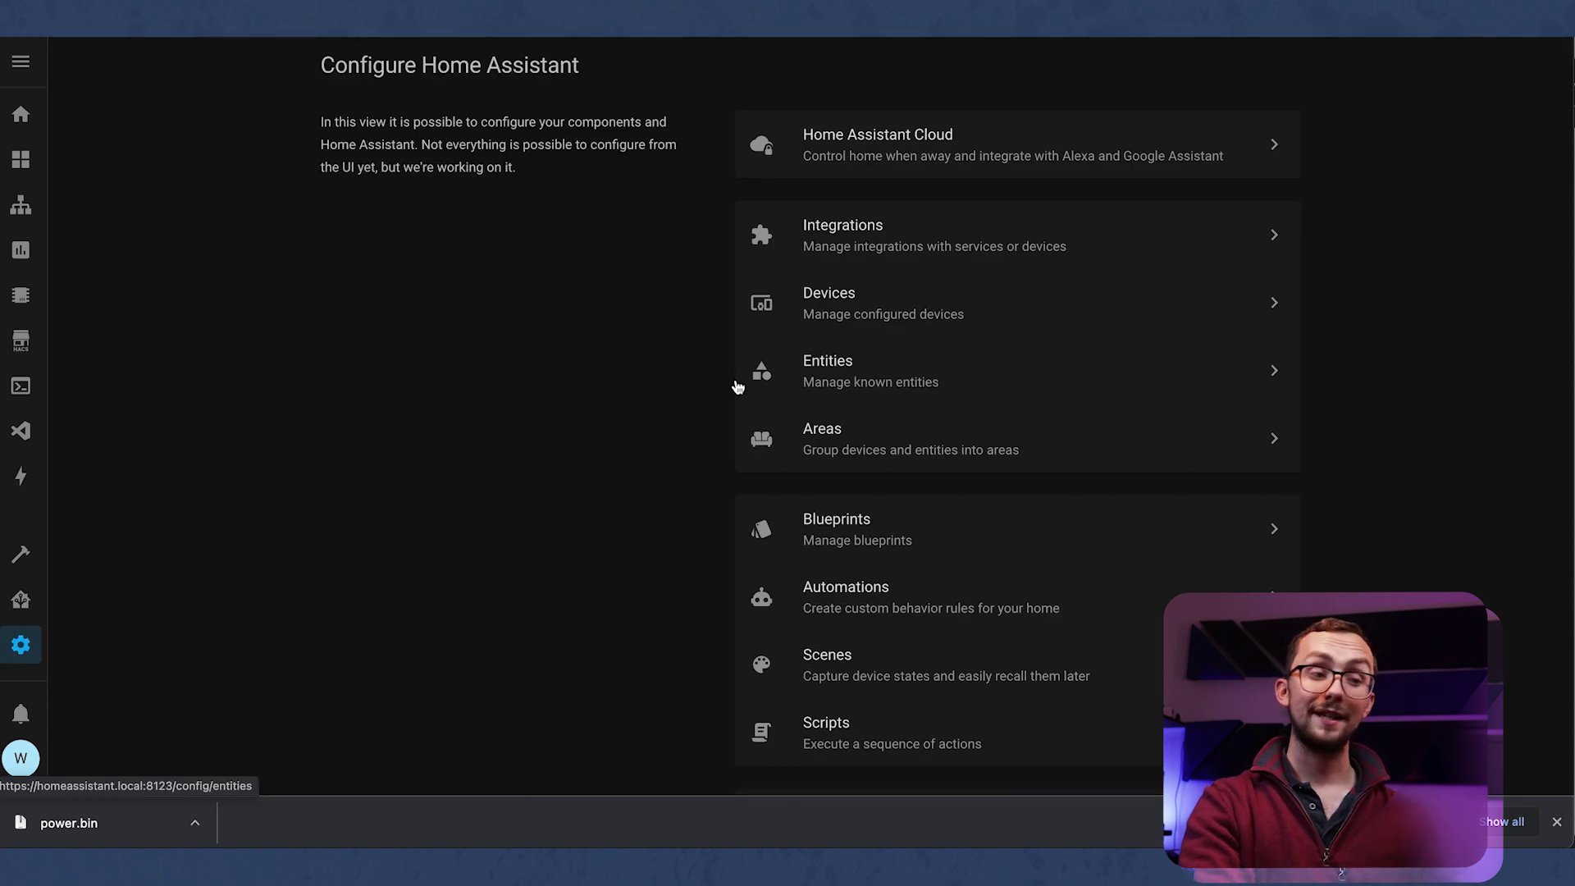
scroll(793, 481, "down", 9)
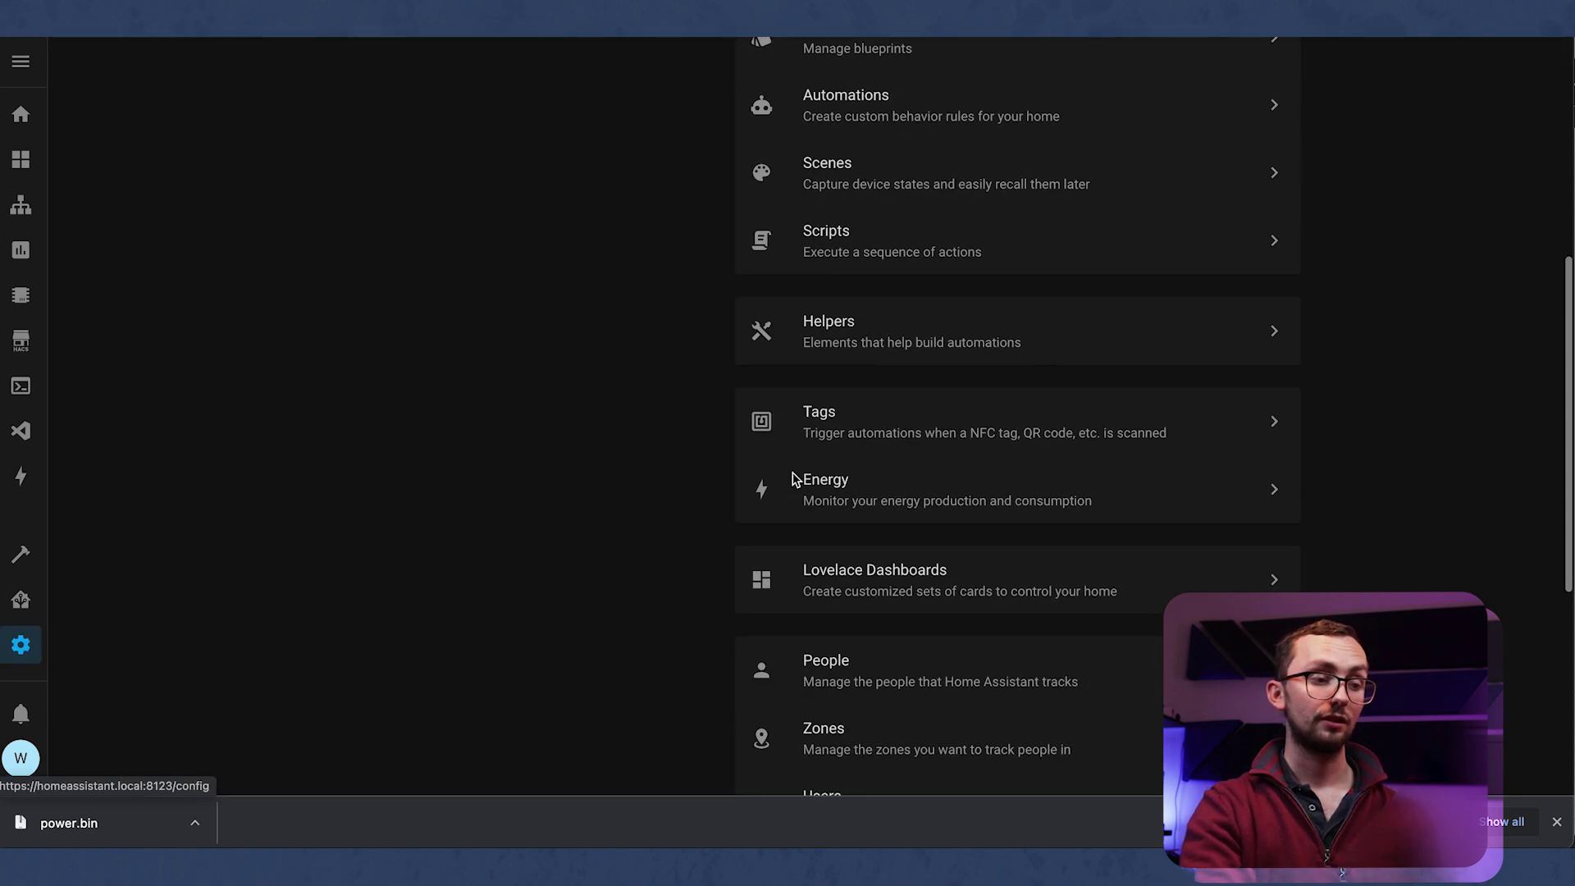
left_click(910, 223)
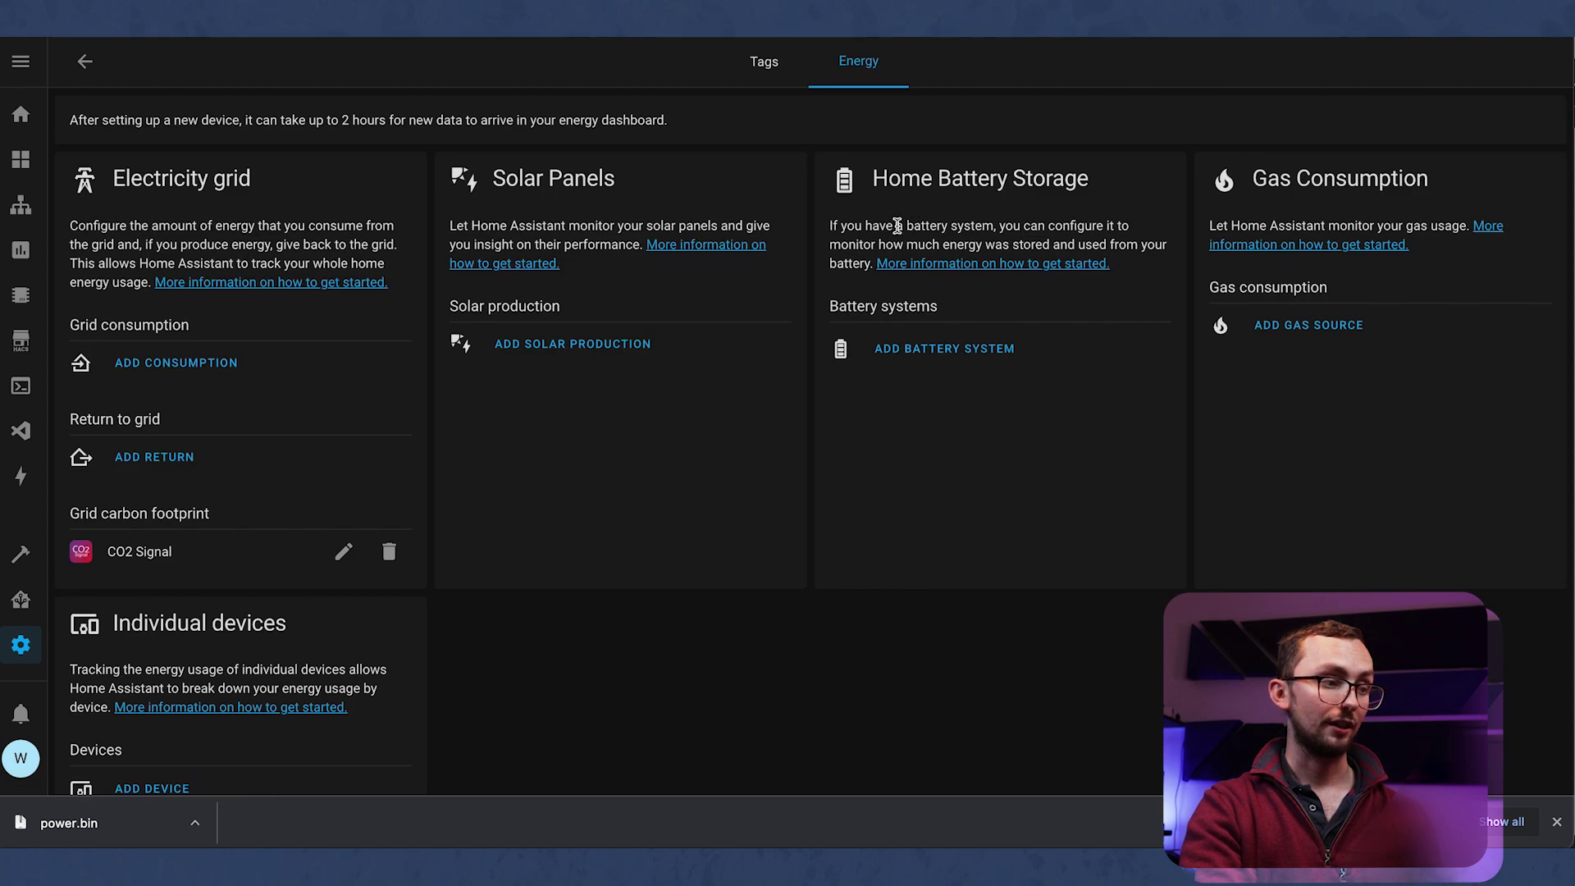
Add Total Daily Power as a grid consumption source and save it without cost tracking.
scroll(392, 466, "down", 1)
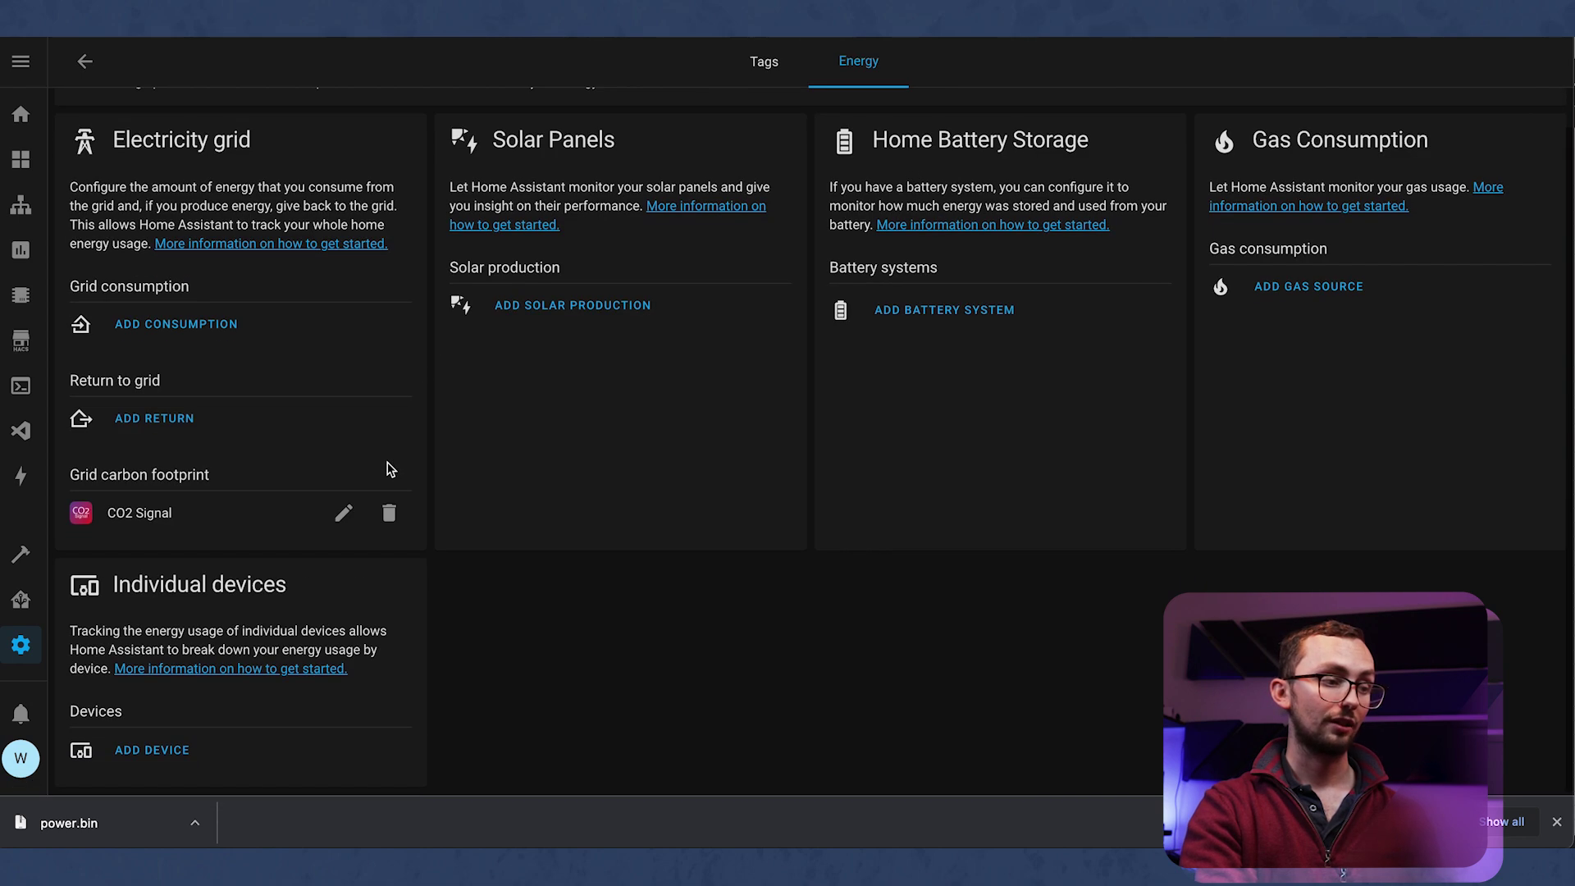
left_click(212, 326)
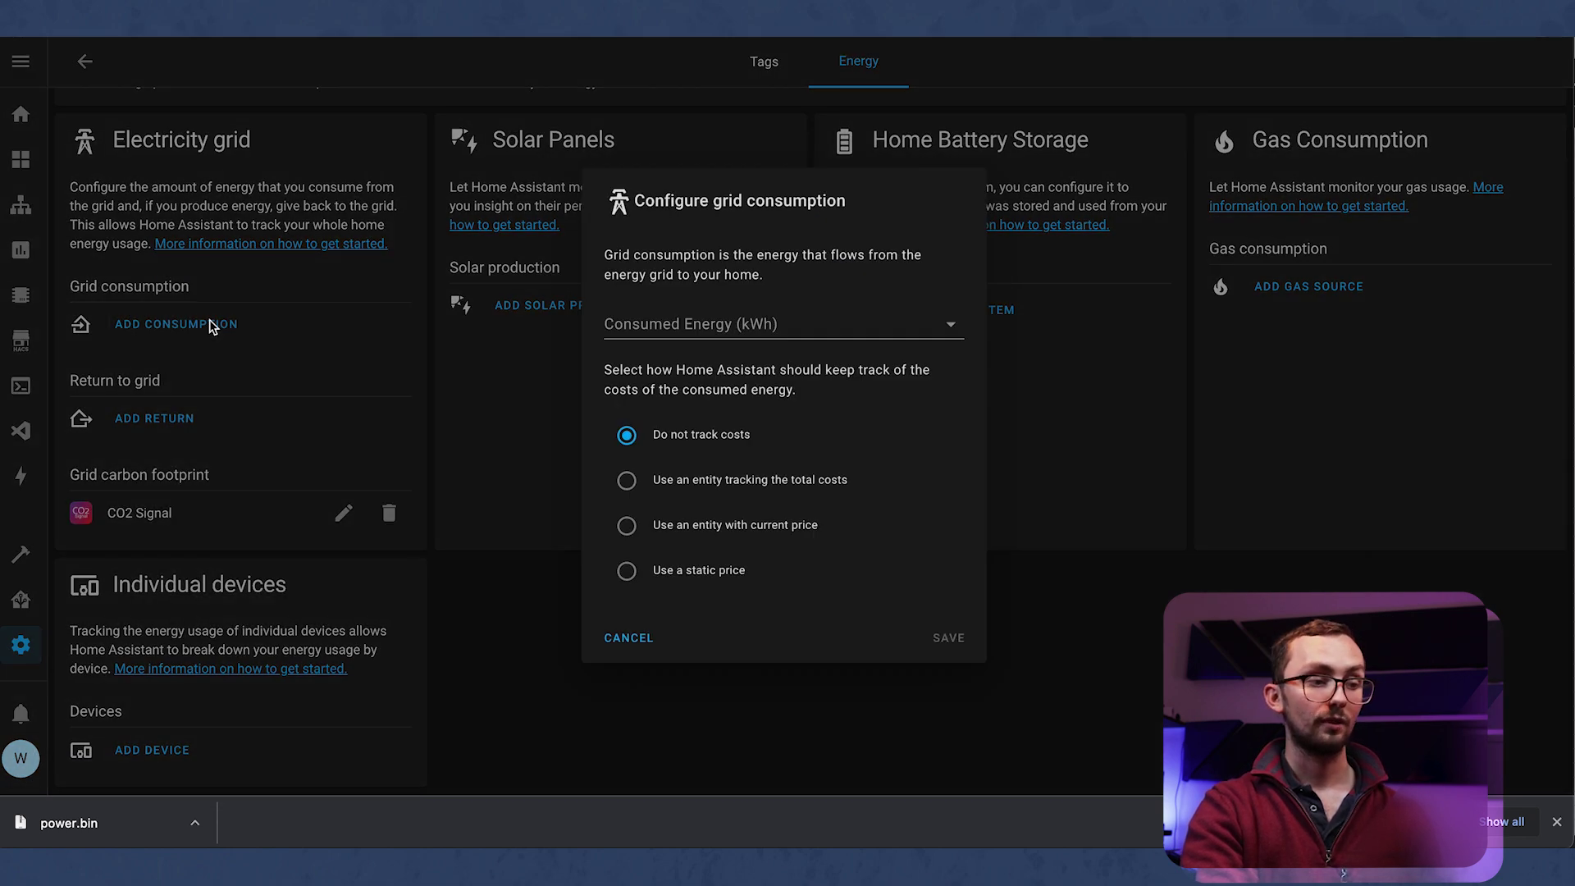
left_click(773, 318)
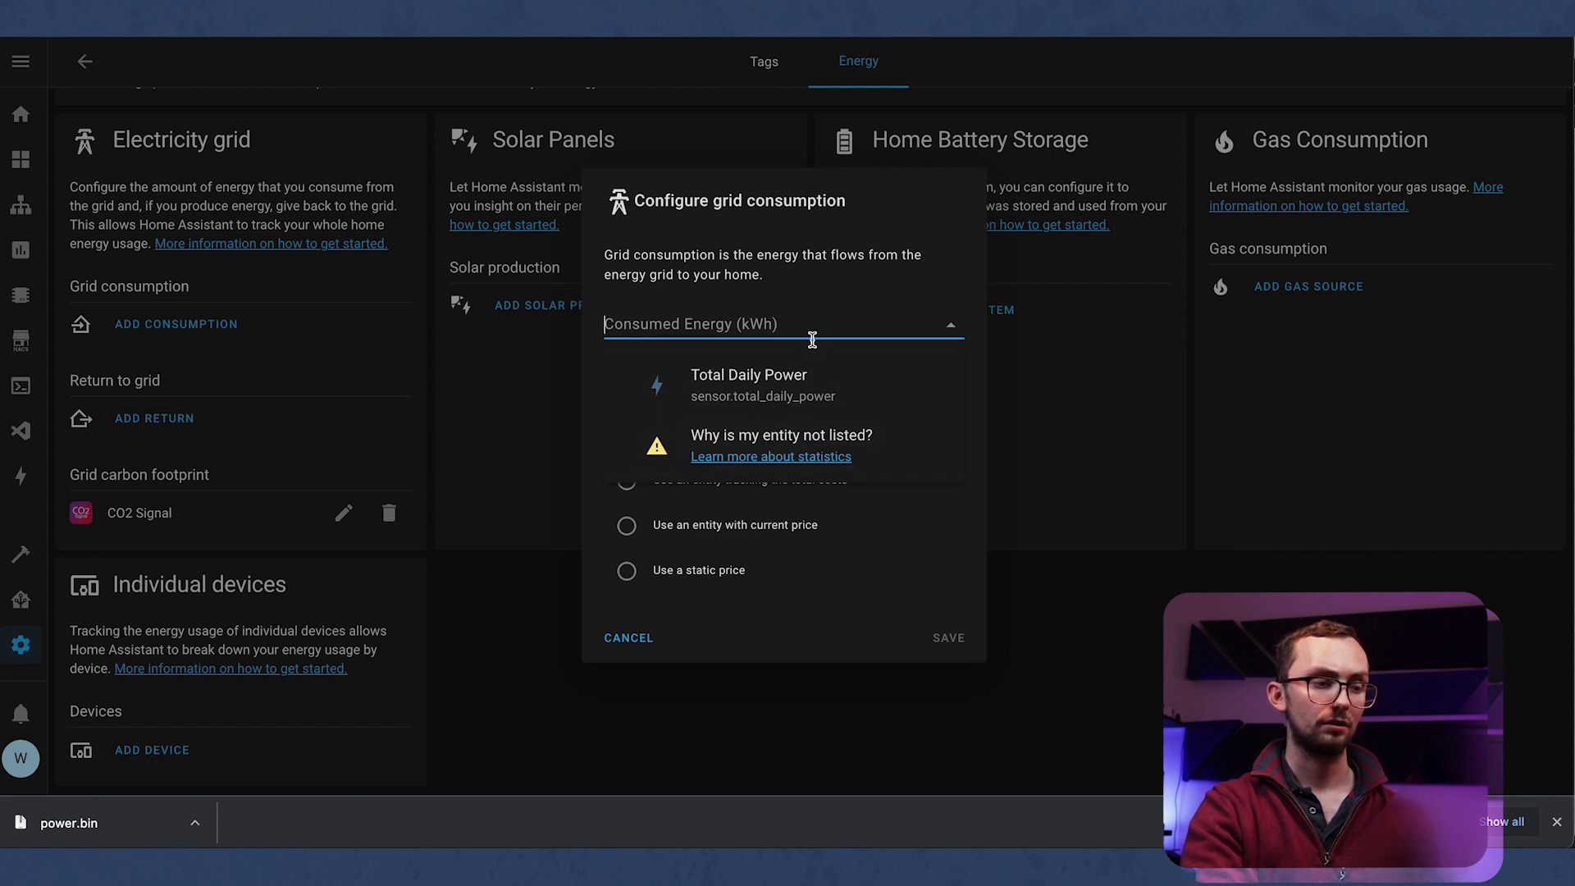
left_click(782, 398)
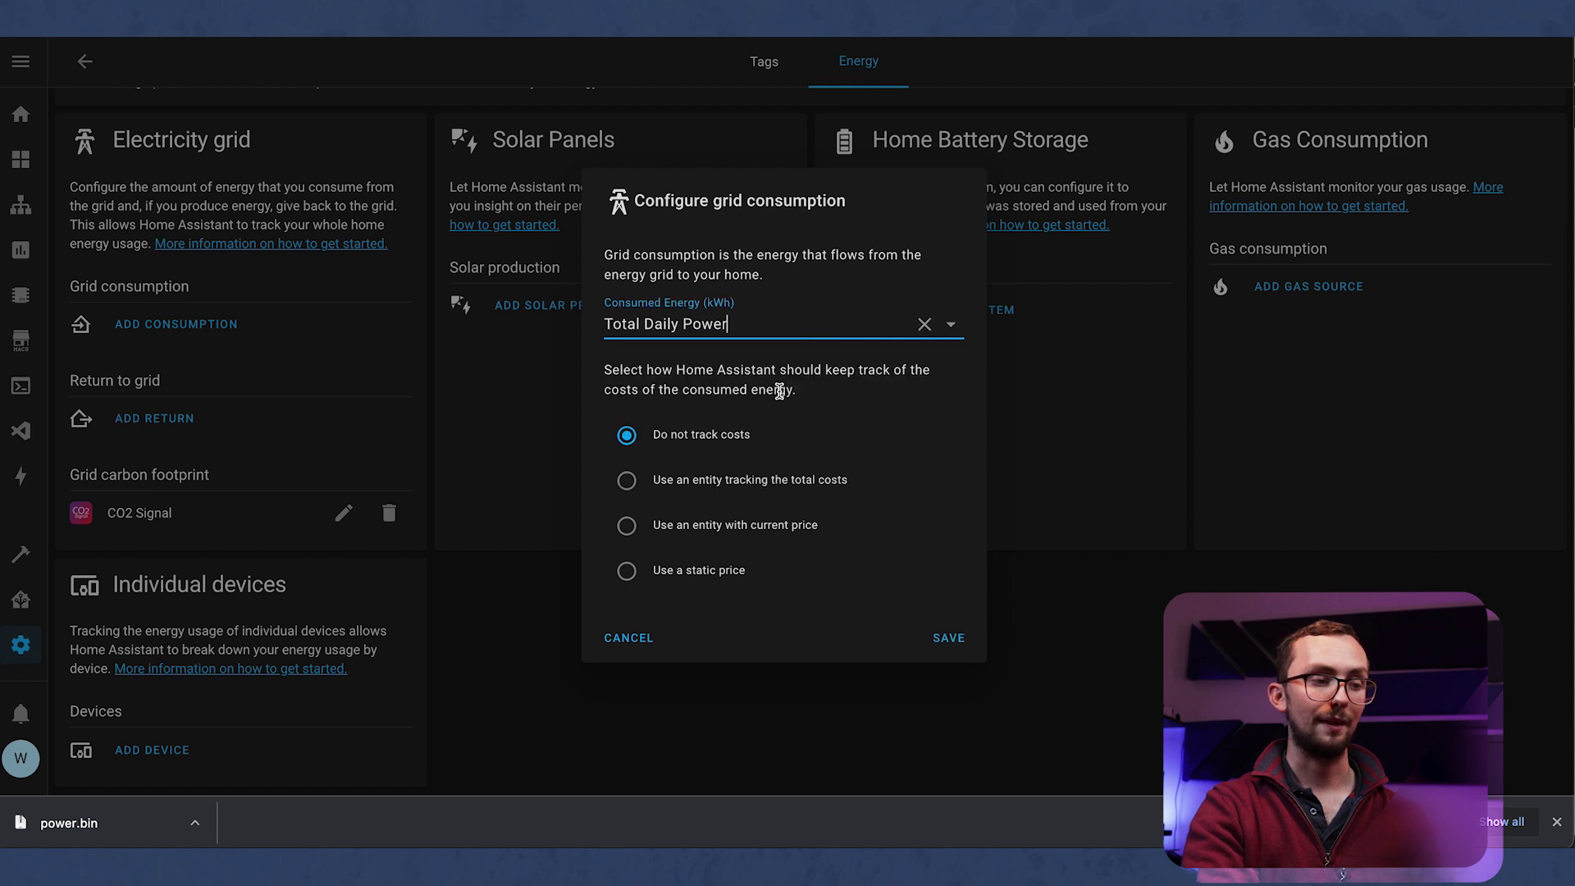
left_click(732, 617)
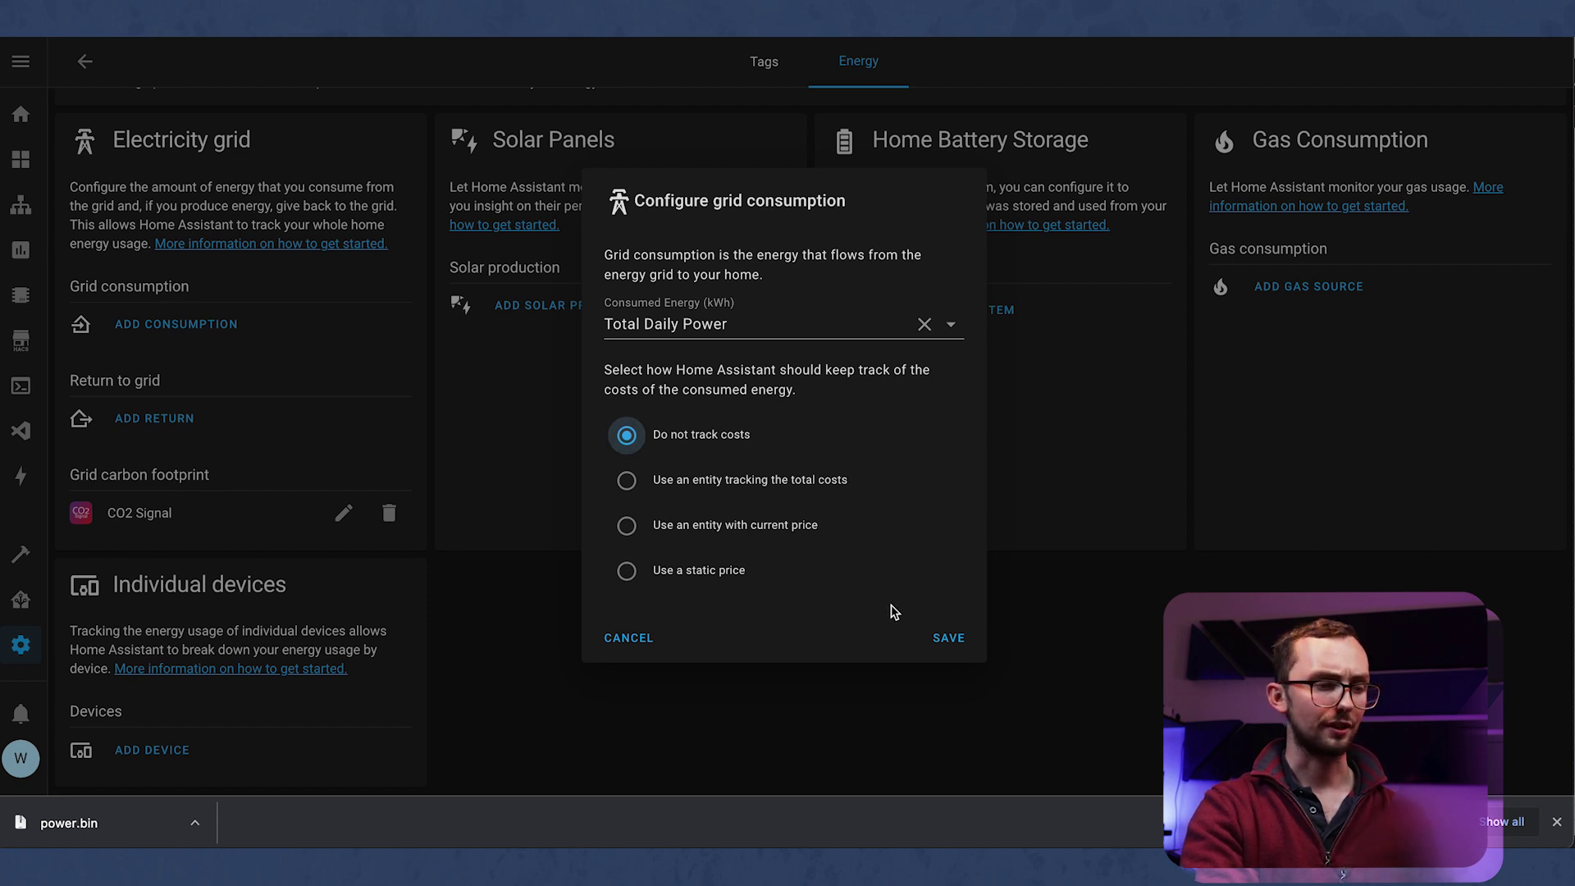
left_click(952, 638)
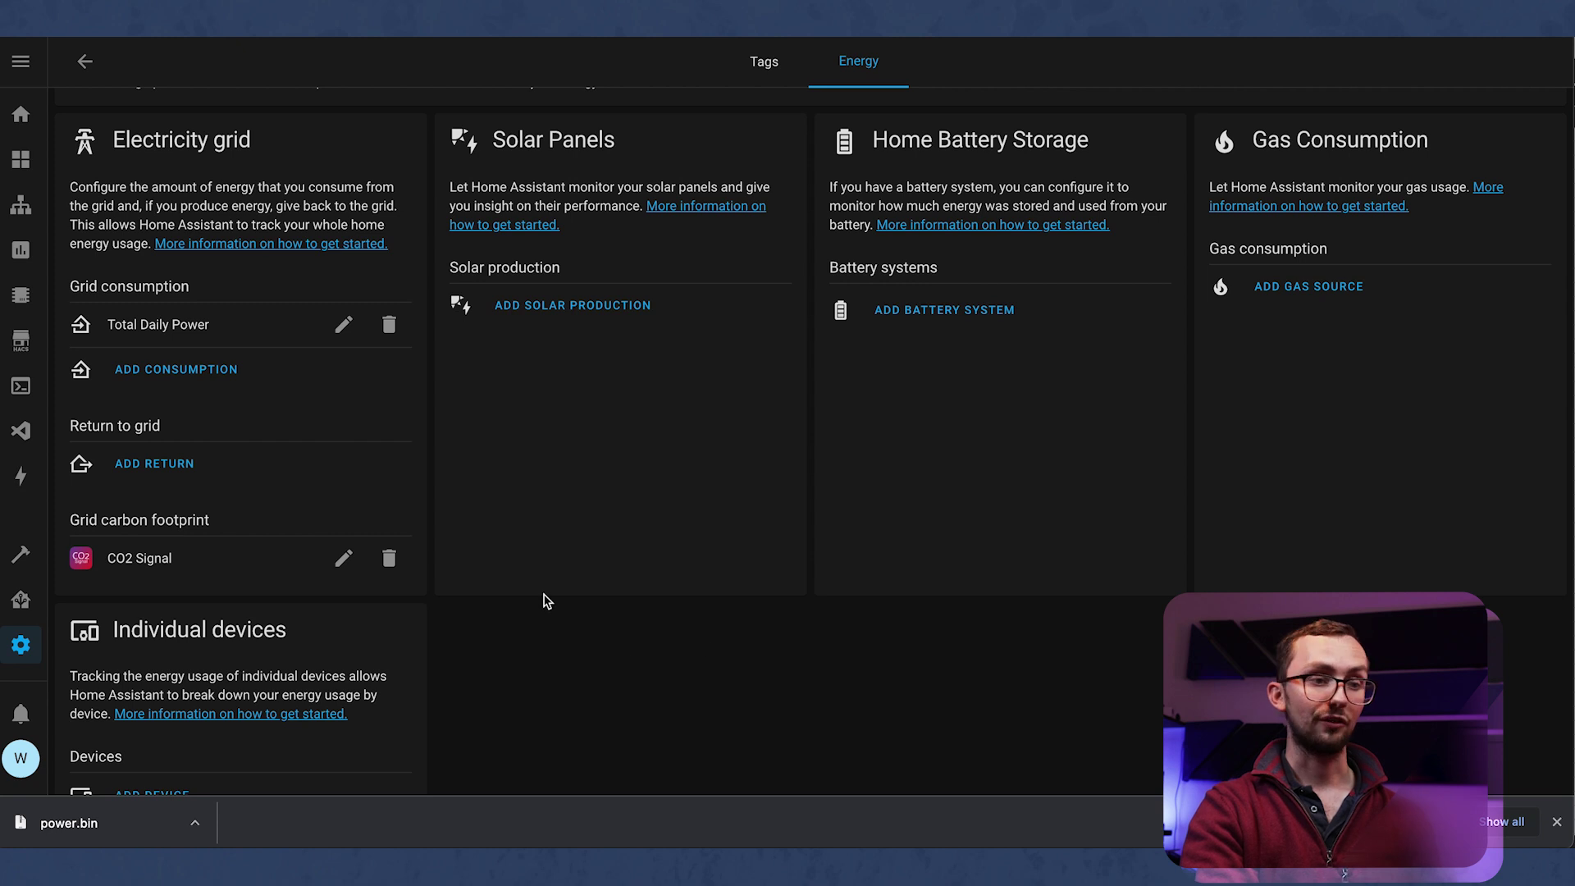
scroll(546, 600, "down", 1)
scroll(545, 599, "up", 2)
scroll(538, 528, "down", 2)
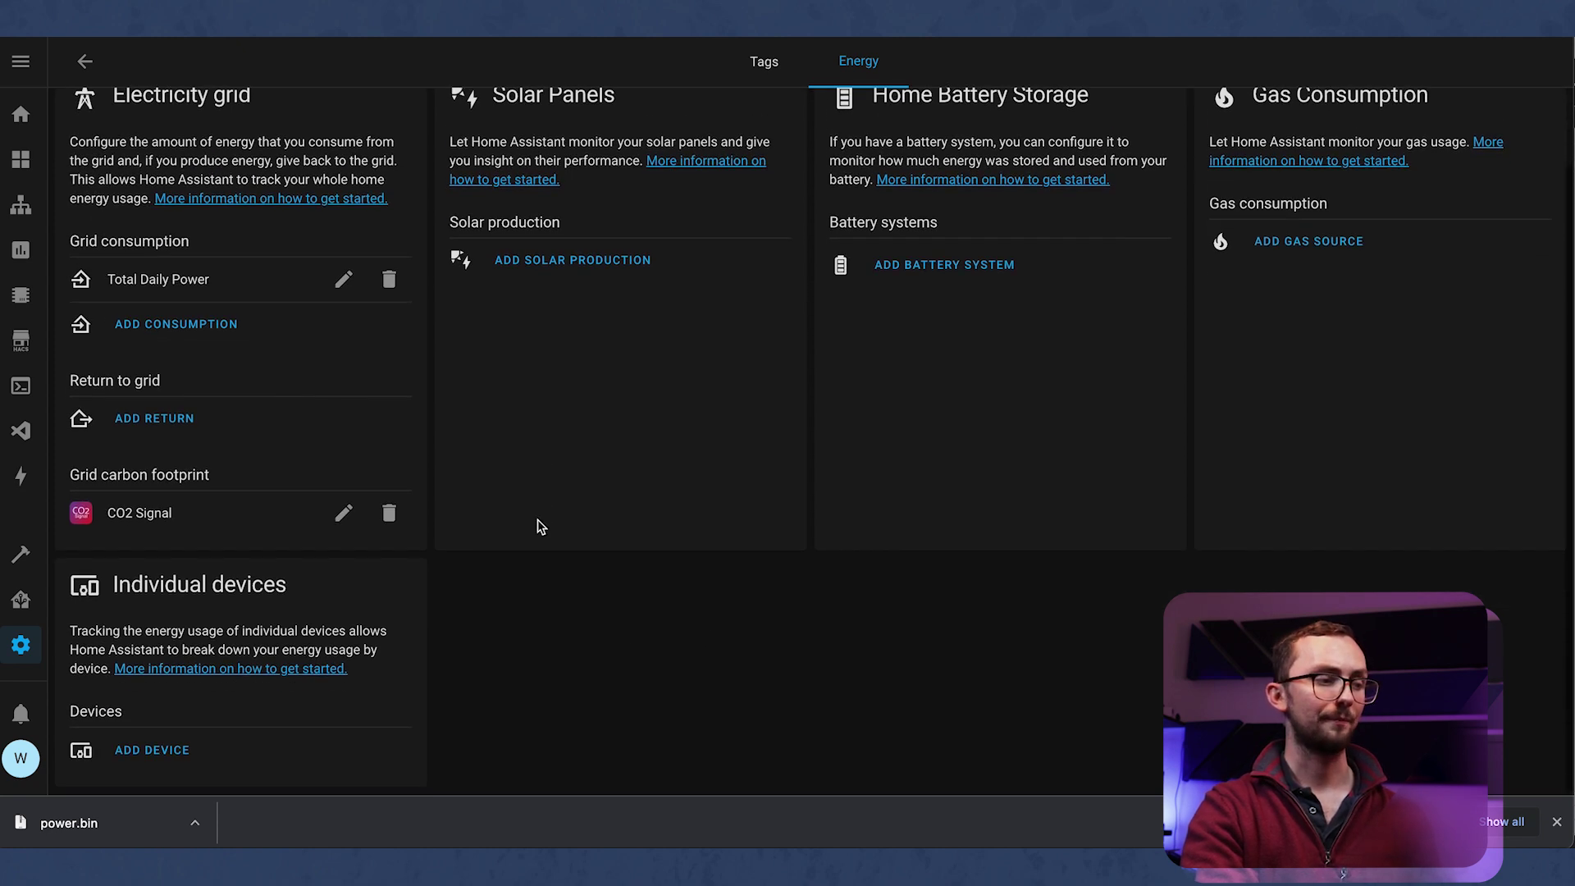
scroll(538, 526, "up", 1)
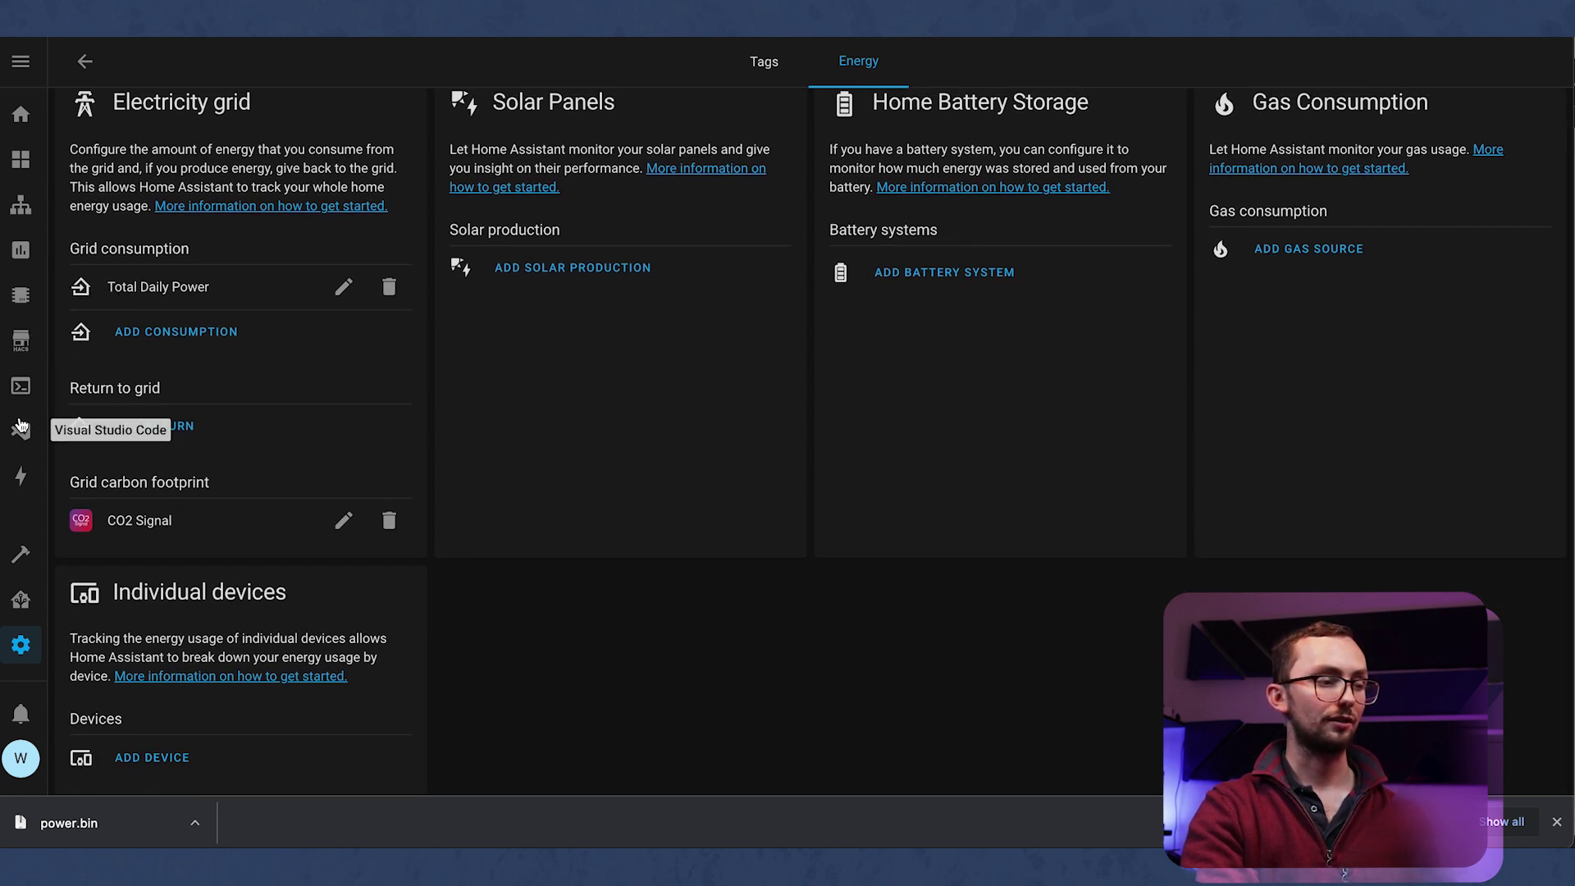
View the Energy dashboard for October 16, 2021, showing 5.8 kWh from grid.
left_click(20, 475)
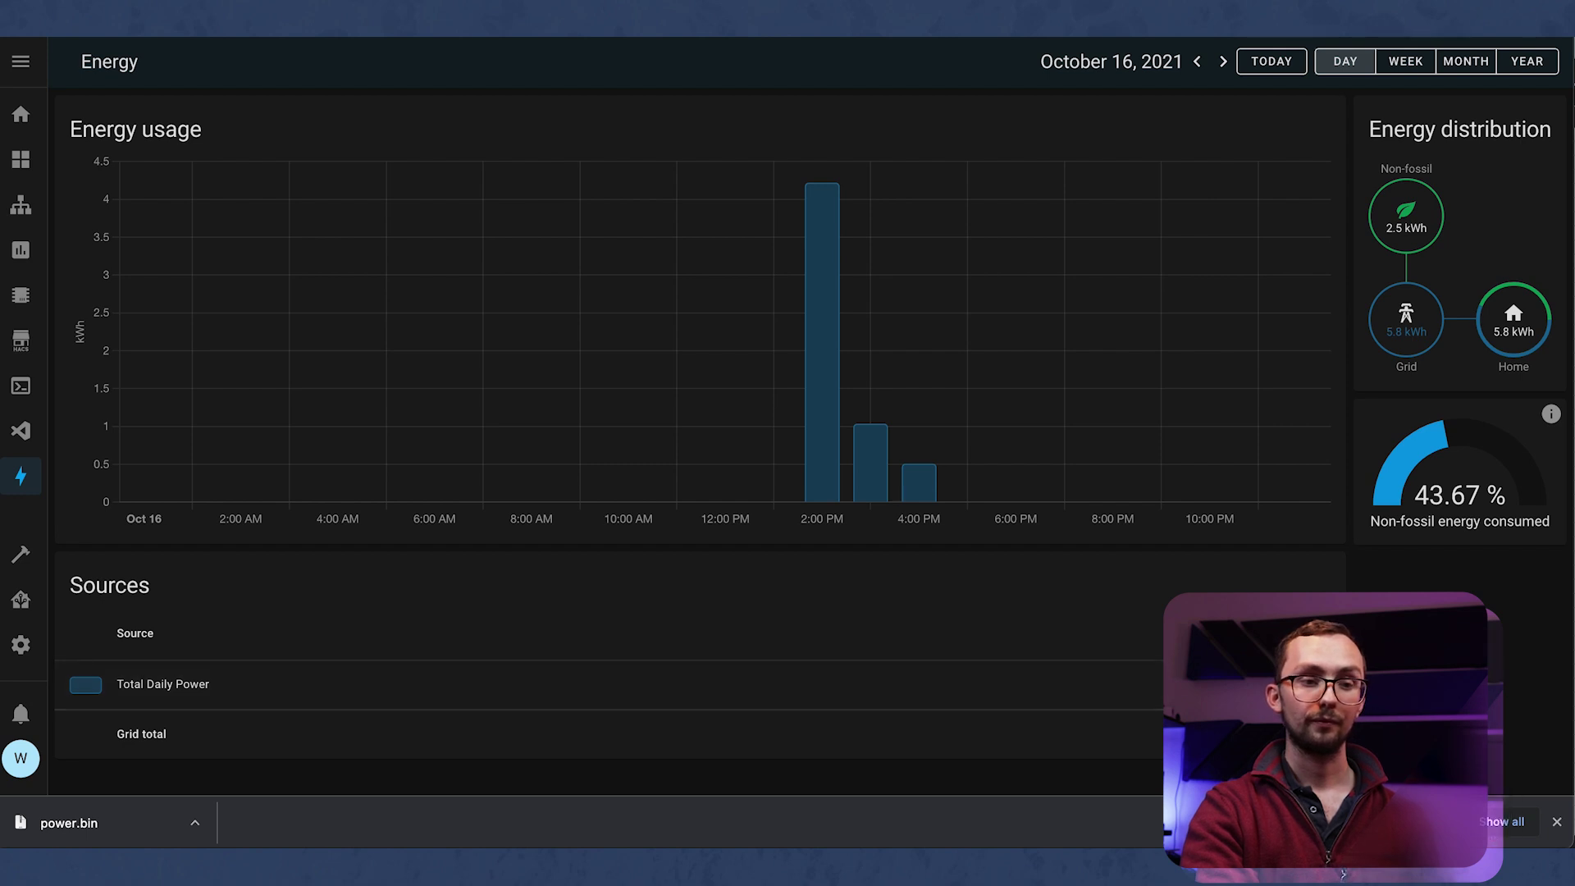
key("ctrl+a")
left_click(1334, 874)
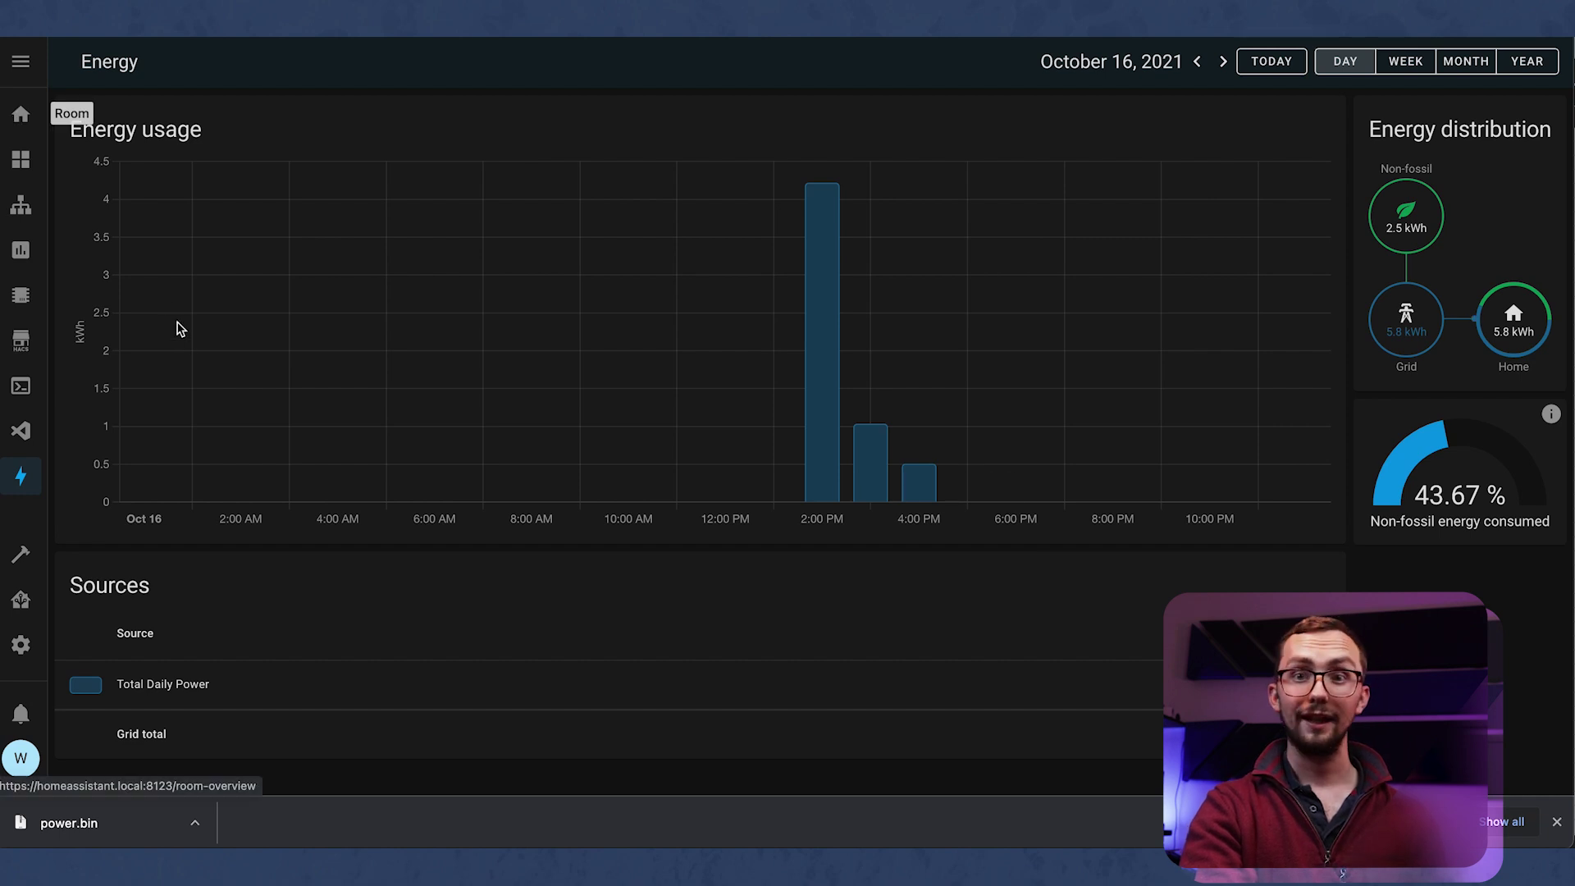
Duplicate the Sonos Roam graph card, switch its entity to sensor.measured_power, and save it.
left_click(21, 159)
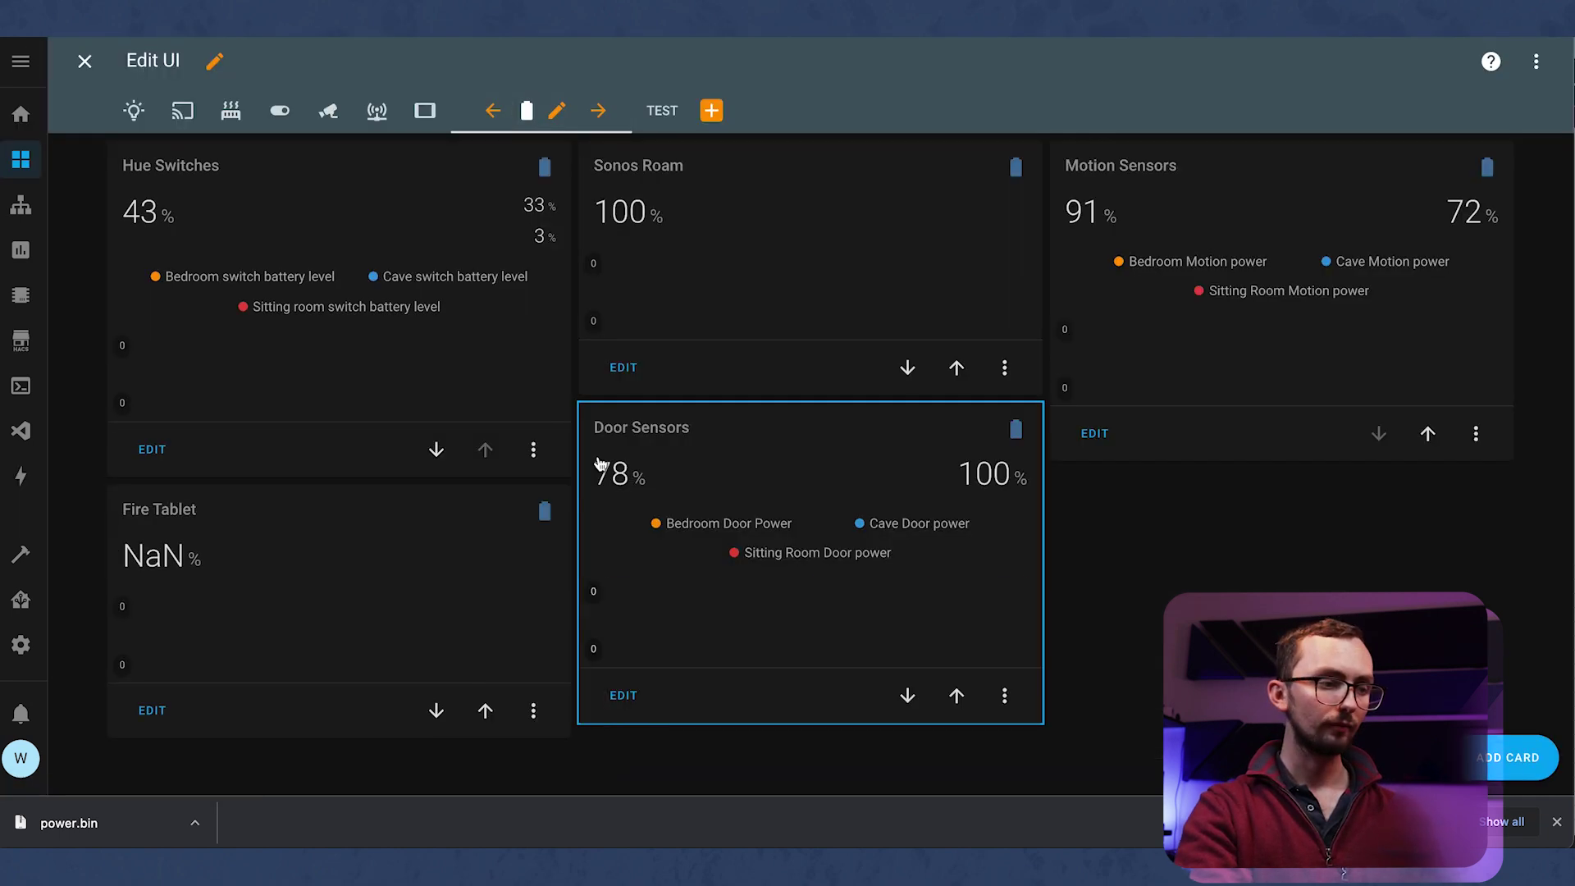
left_click(1004, 367)
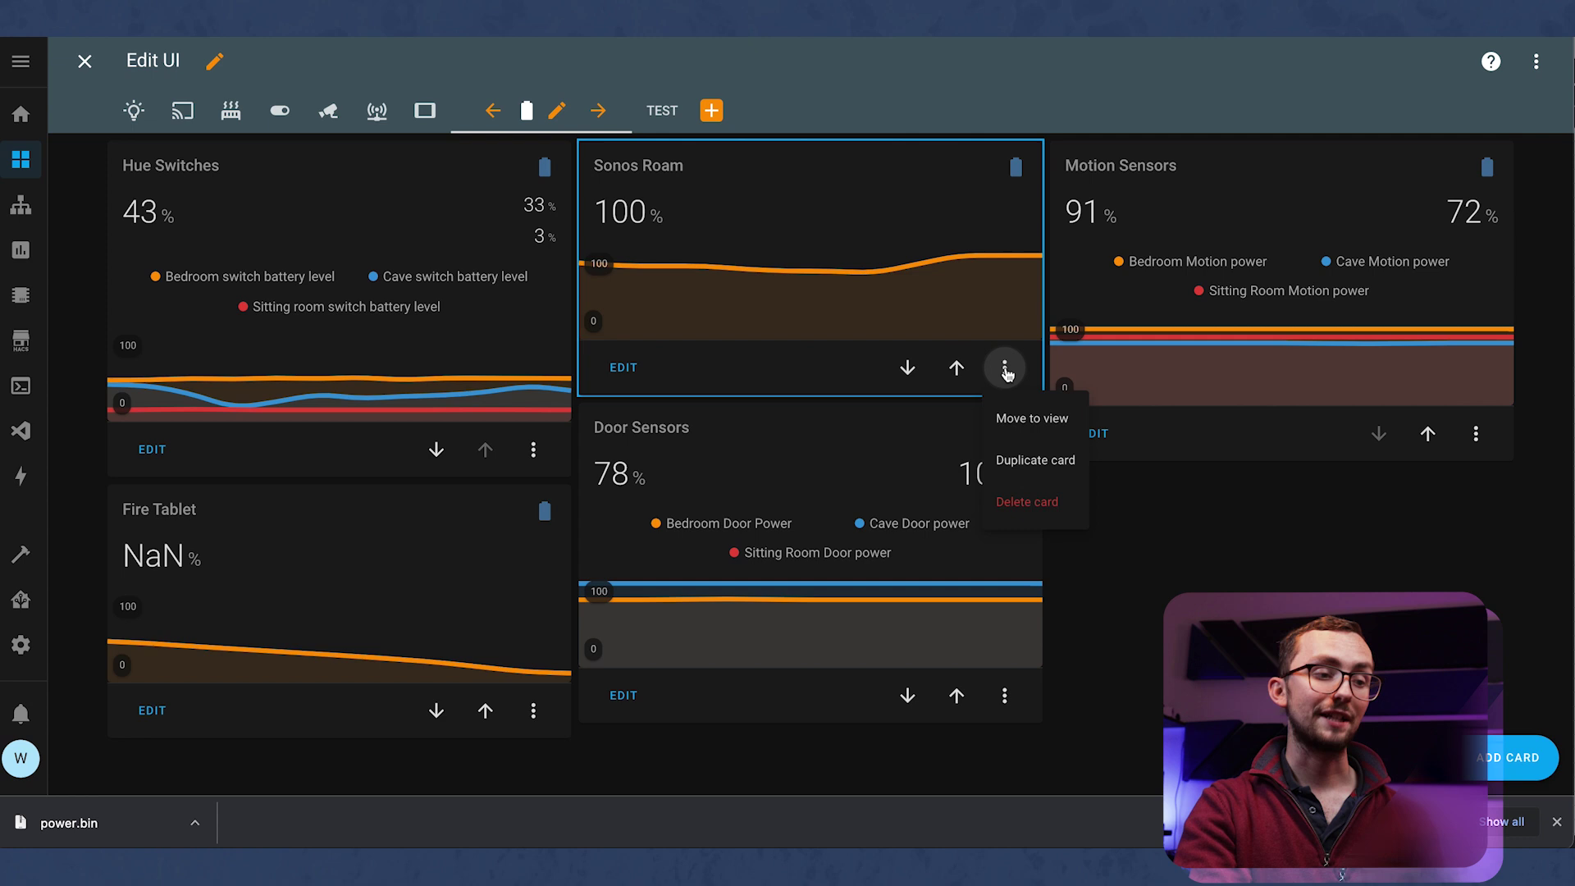
left_click(1047, 487)
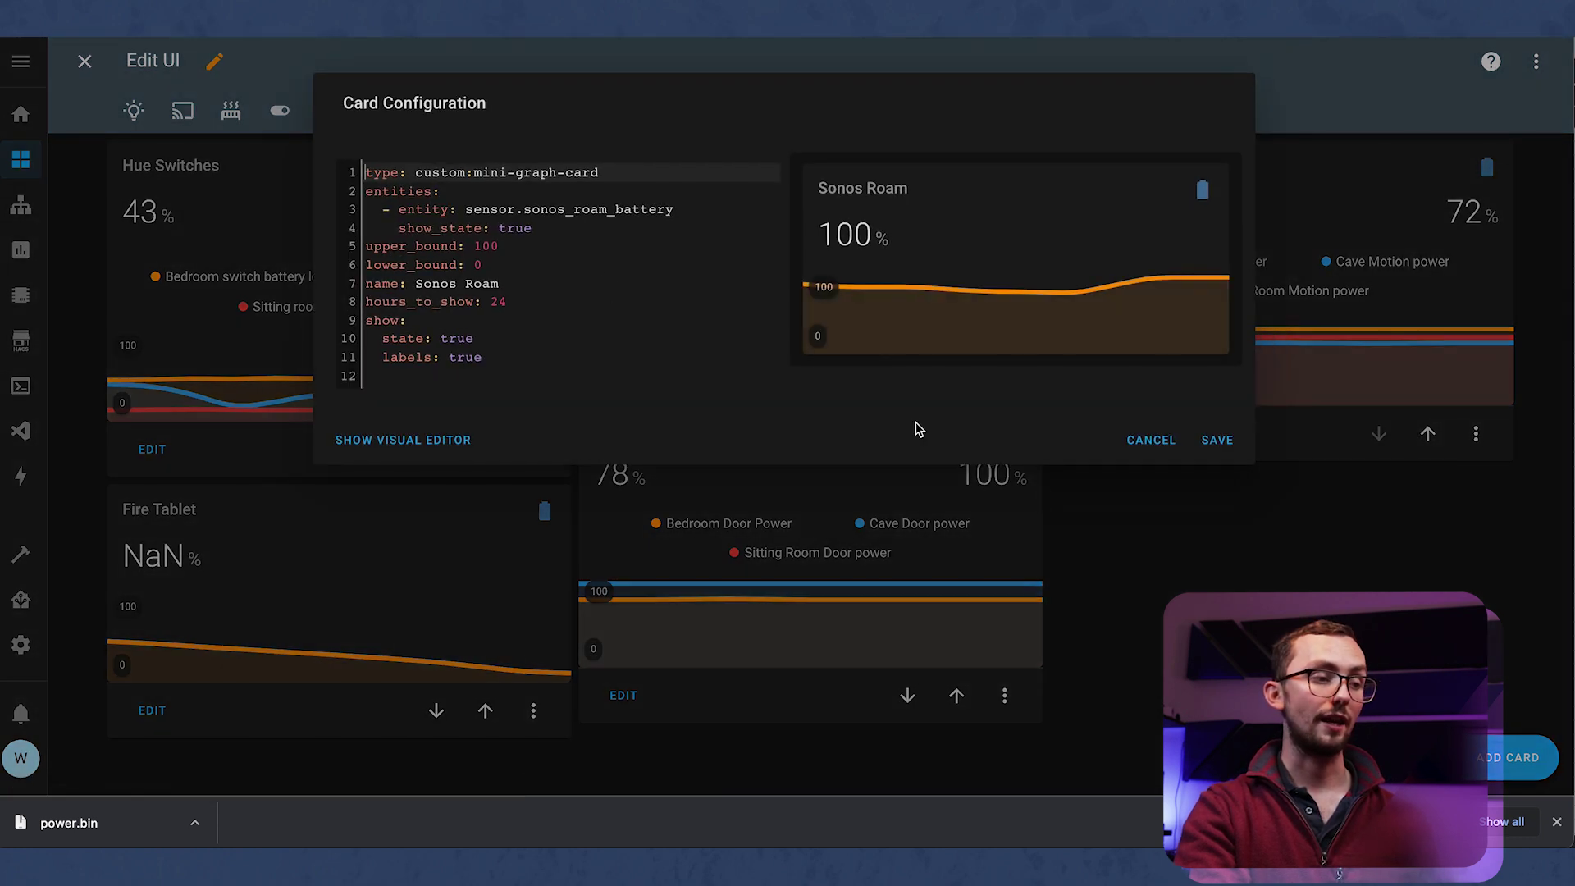
left_click_drag(679, 211, 526, 209)
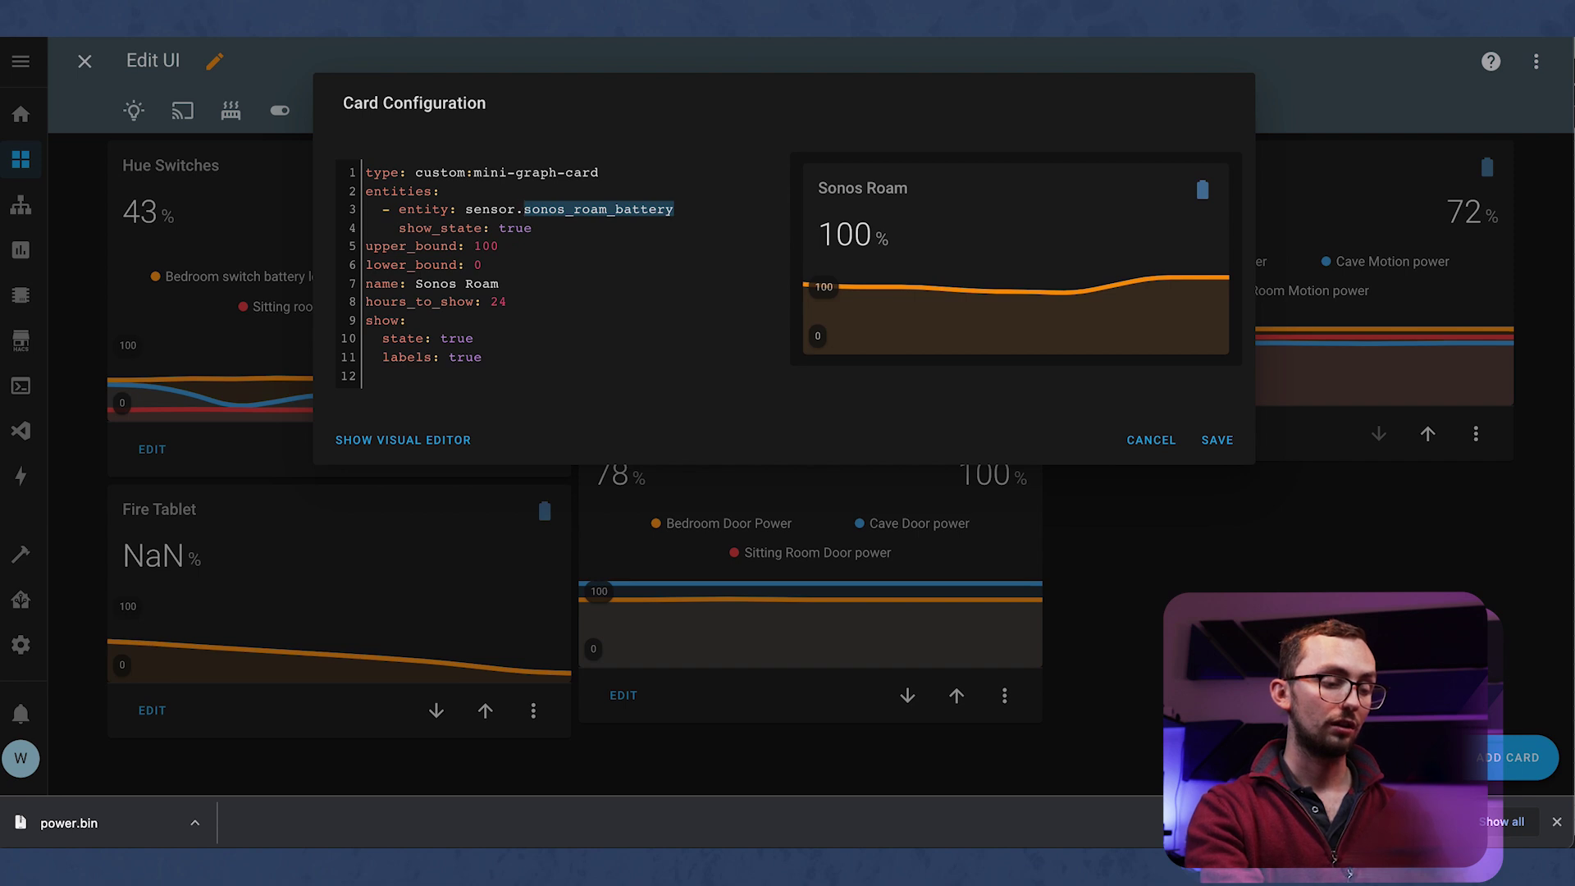
type("measured")
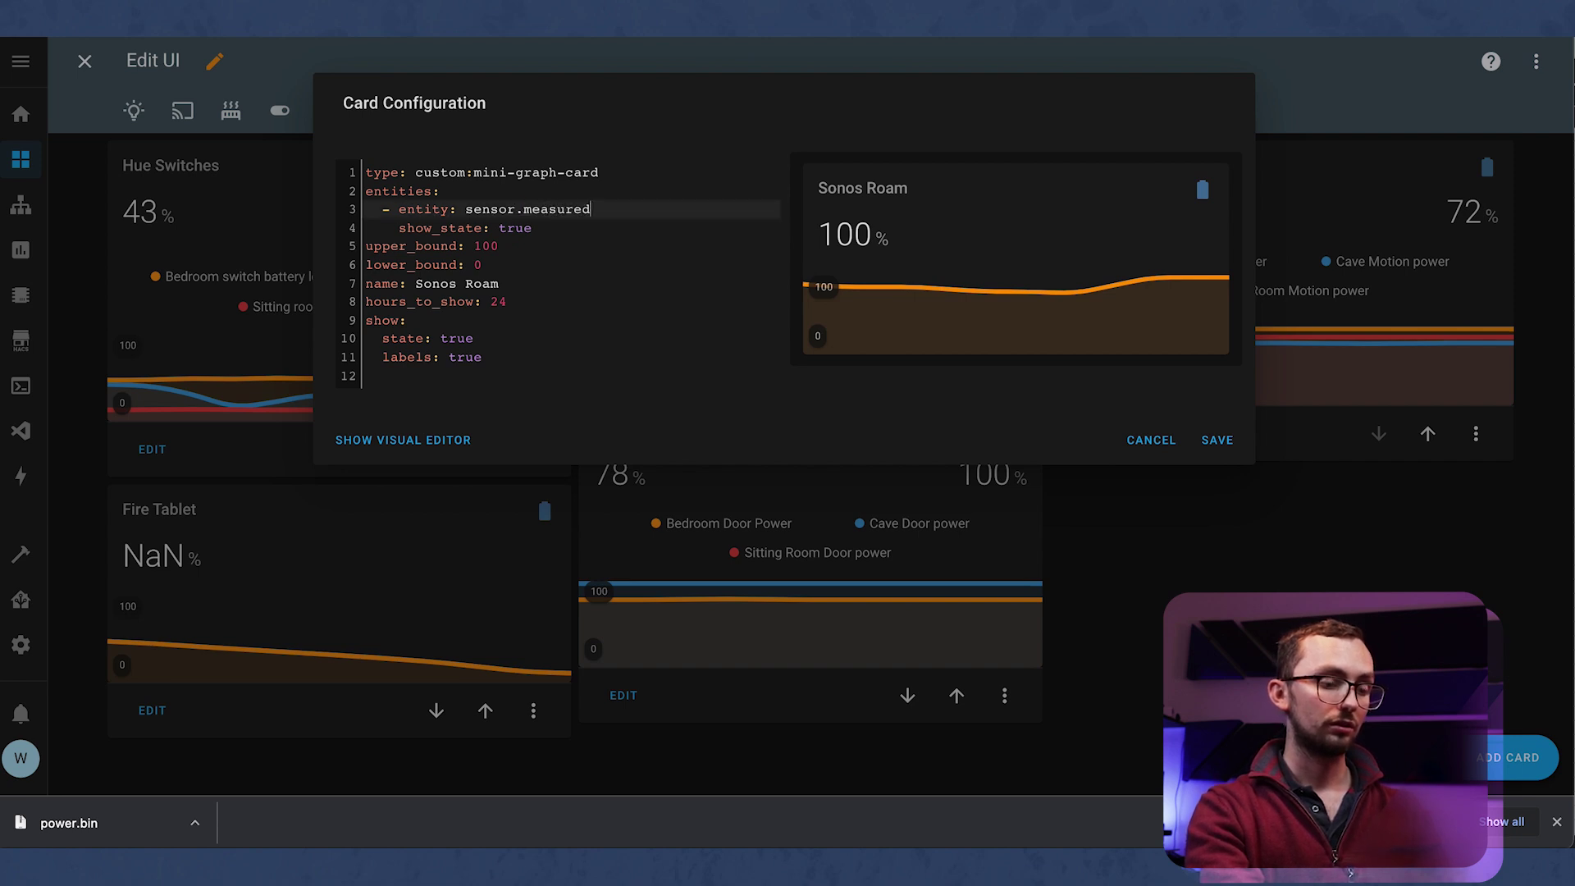
type("_power")
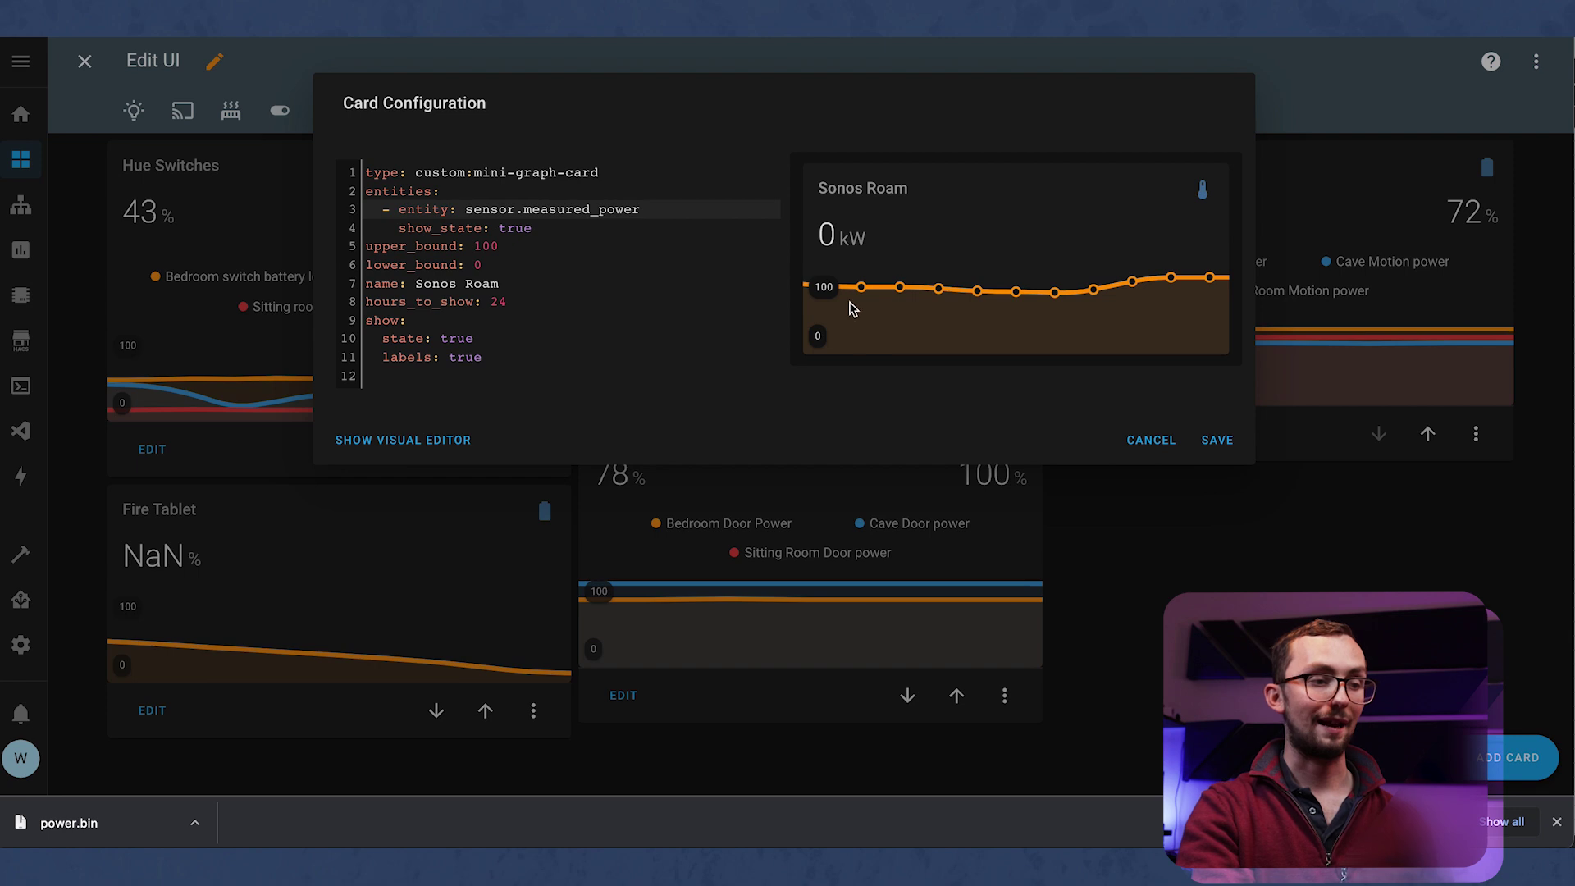
left_click(1220, 446)
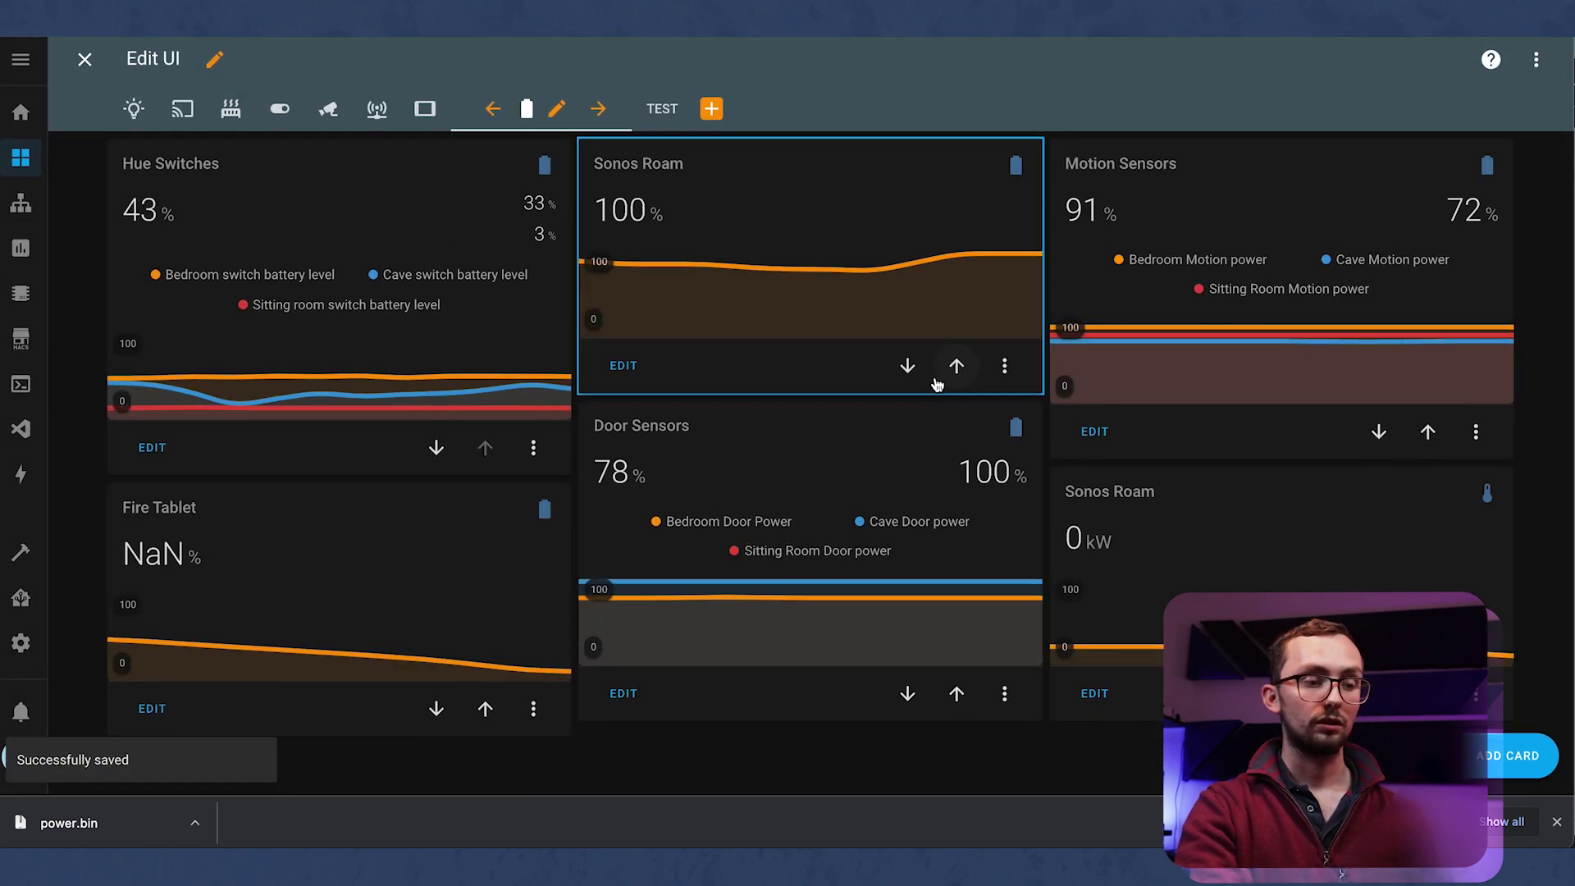